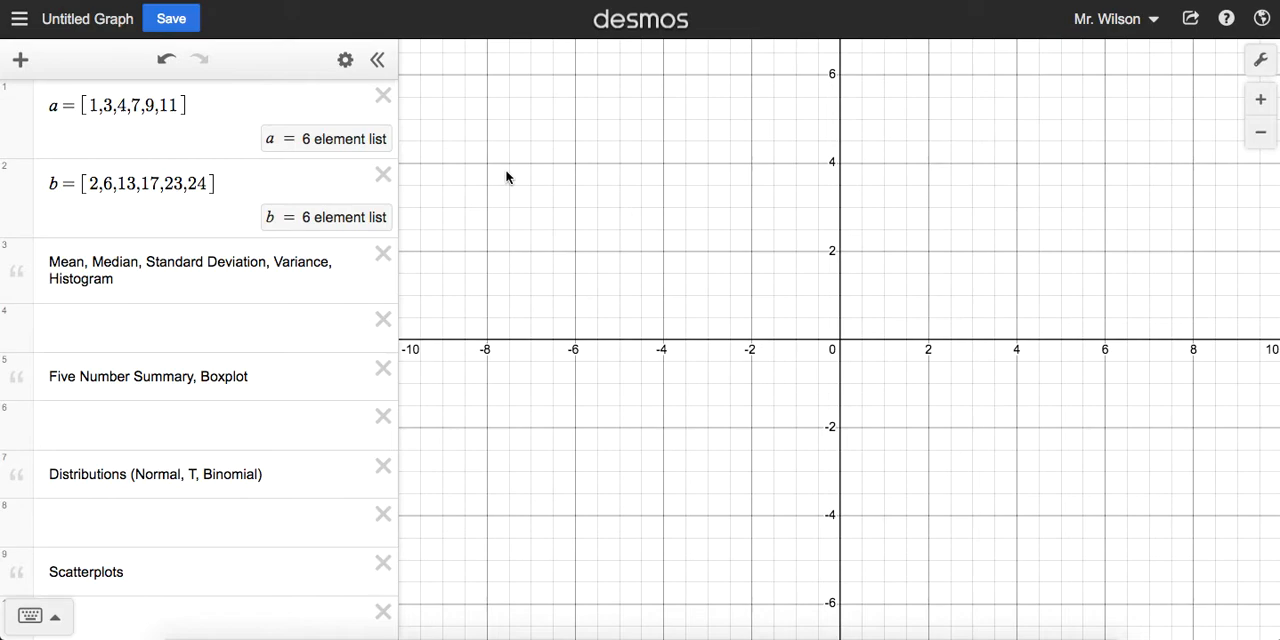
click(46, 106)
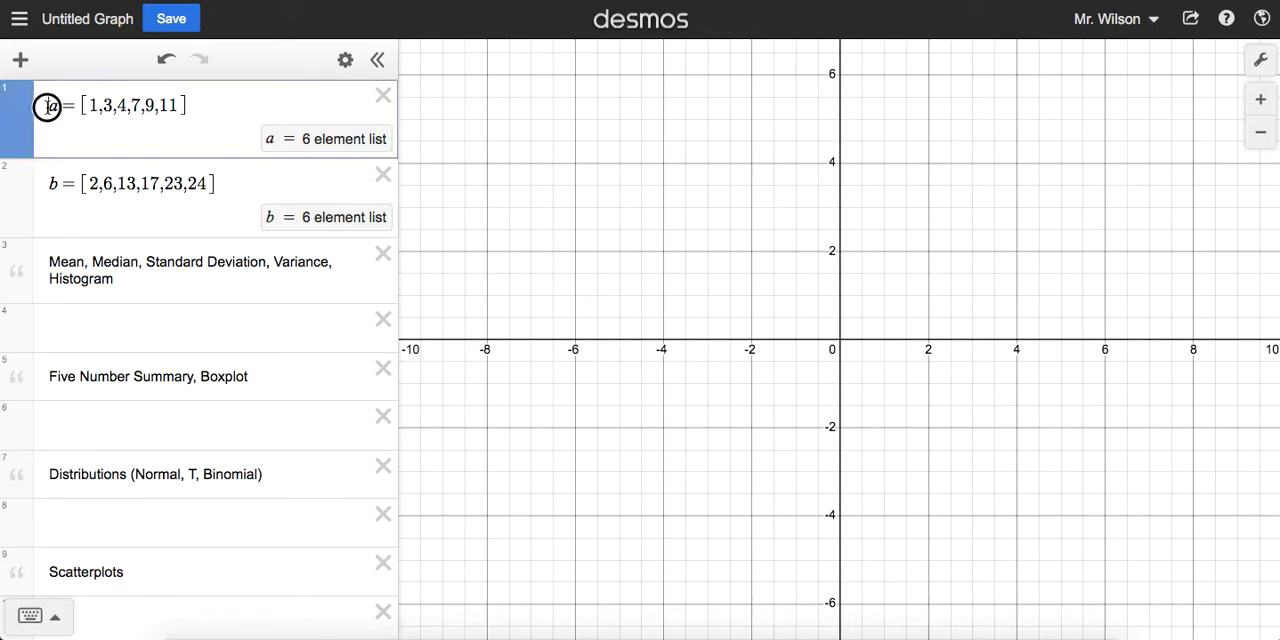
drag(46, 106, 205, 106)
drag(54, 184, 253, 185)
click(253, 185)
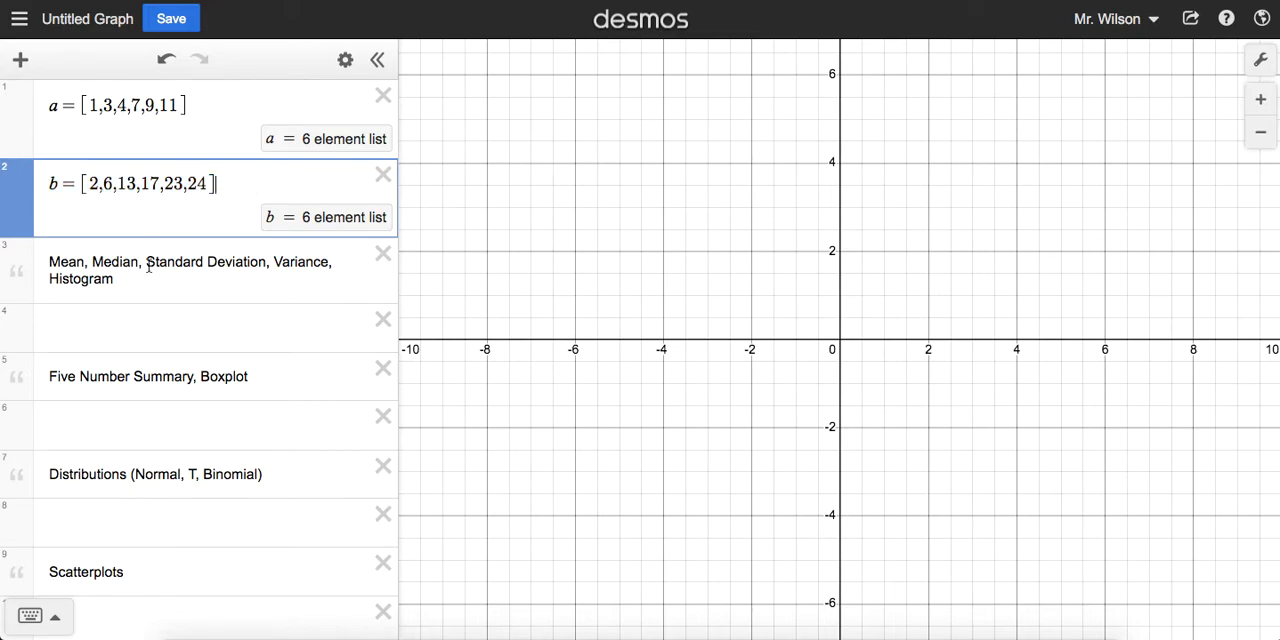
Step: Calculate the mean of list a in the empty expression below the Mean, Median, Standard Deviation note
click(126, 327)
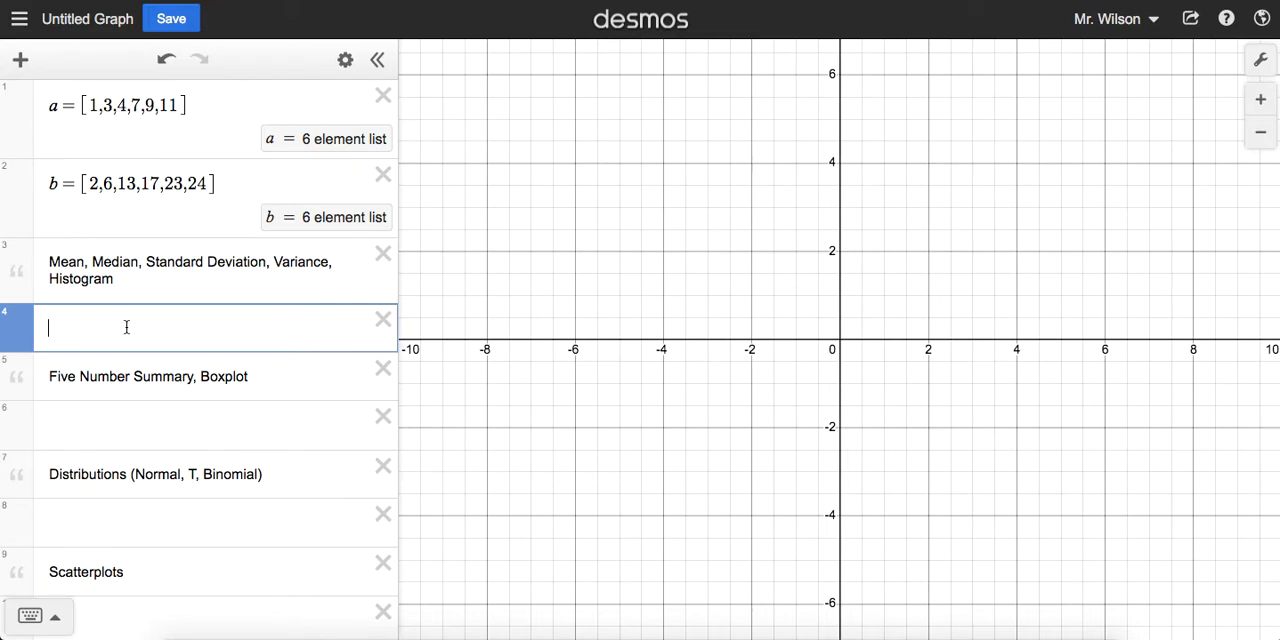
text(mean()
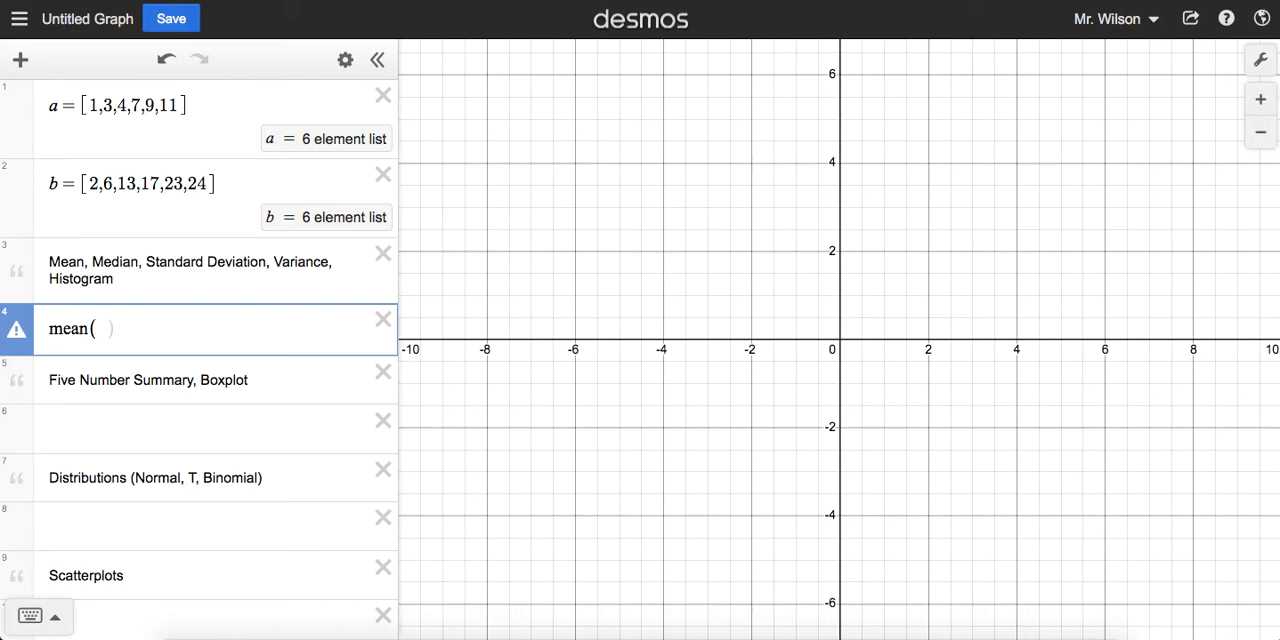
text(a)
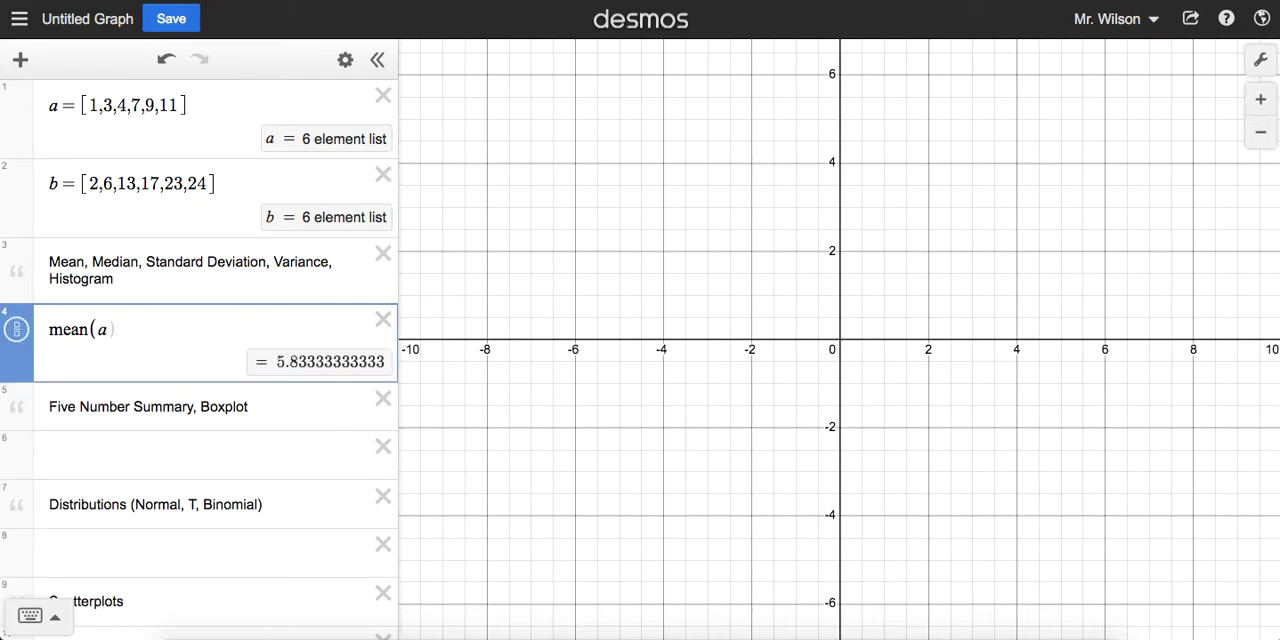
text())
Step: Change the mean expression to use list b, and show its result as a fraction and back as a decimal
key(BackSpace)
key(BackSpace)
text(b))
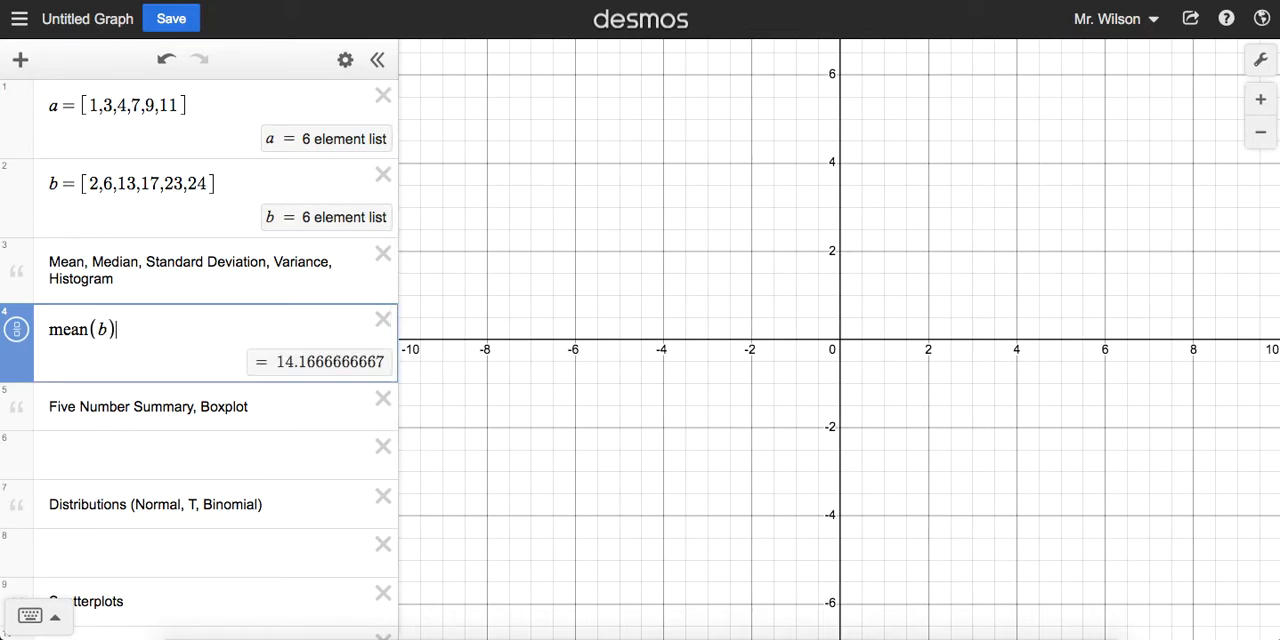
click(22, 334)
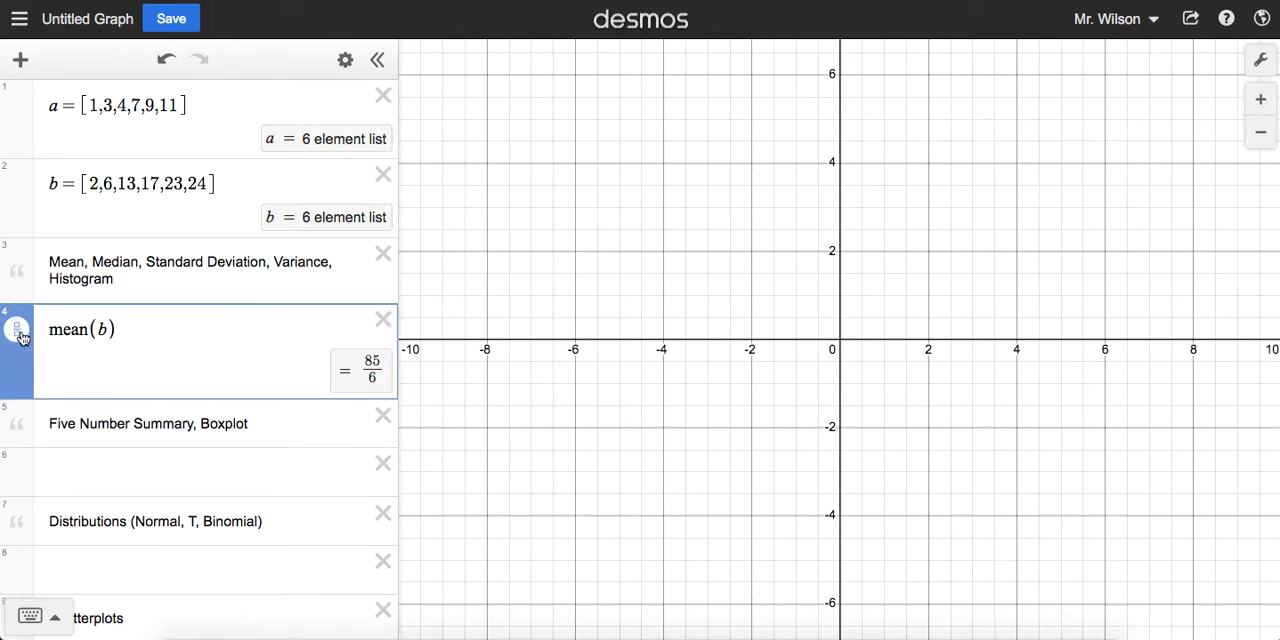
click(22, 335)
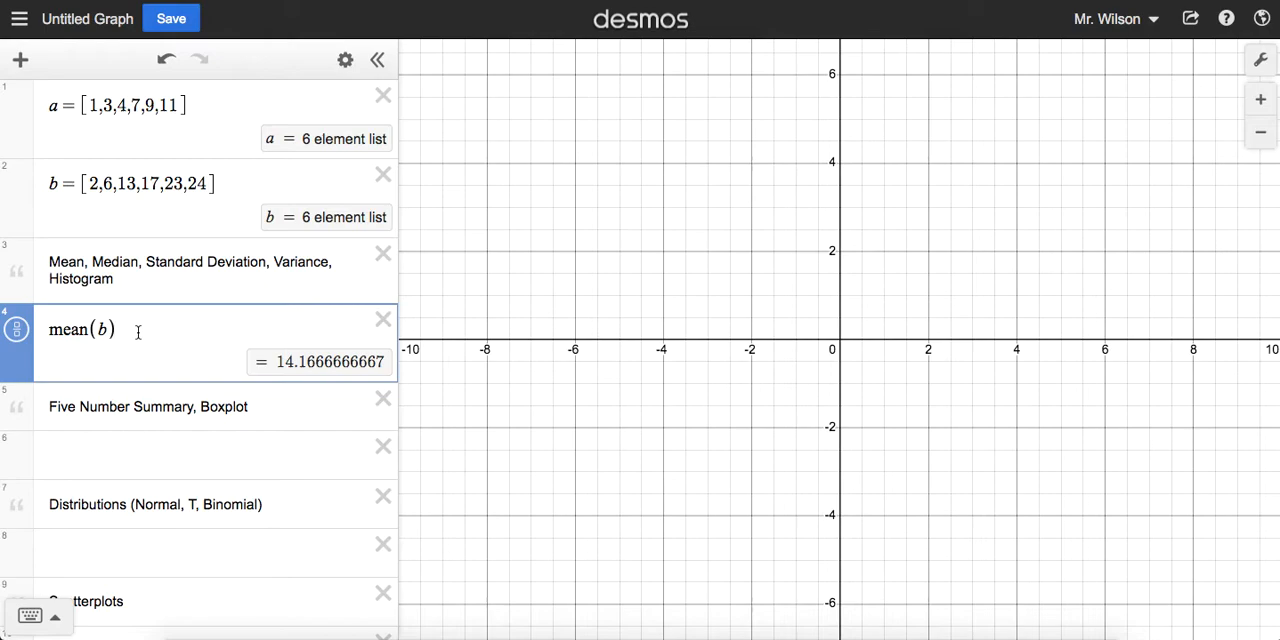
Step: Replace the mean expression with stdev, evaluating the standard deviation of list a and of list b
key(BackSpace)
key(BackSpace)
key(BackSpace)
key(BackSpace)
key(BackSpace)
key(BackSpace)
key(BackSpace)
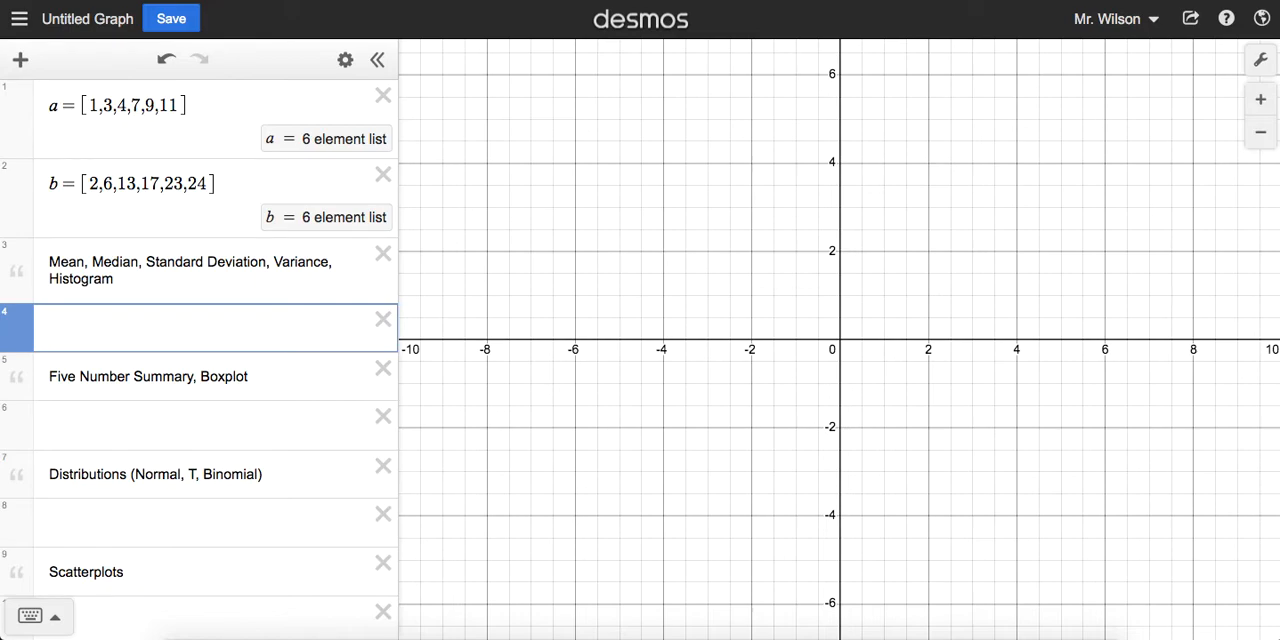
text(st)
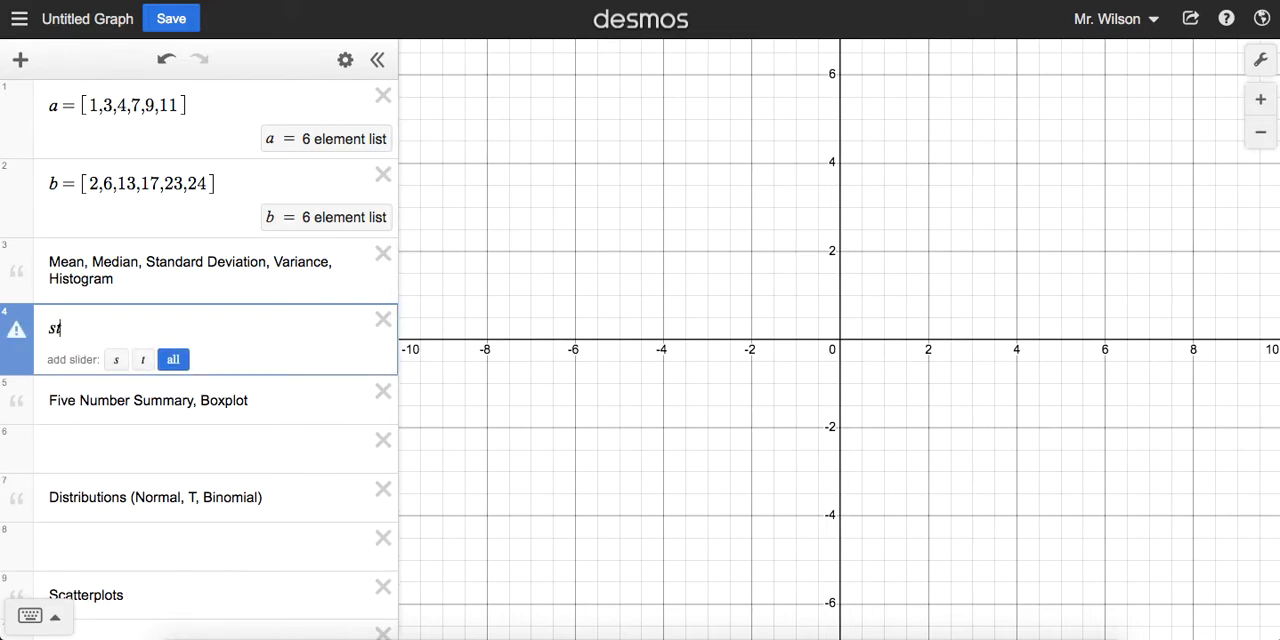
text(dev)
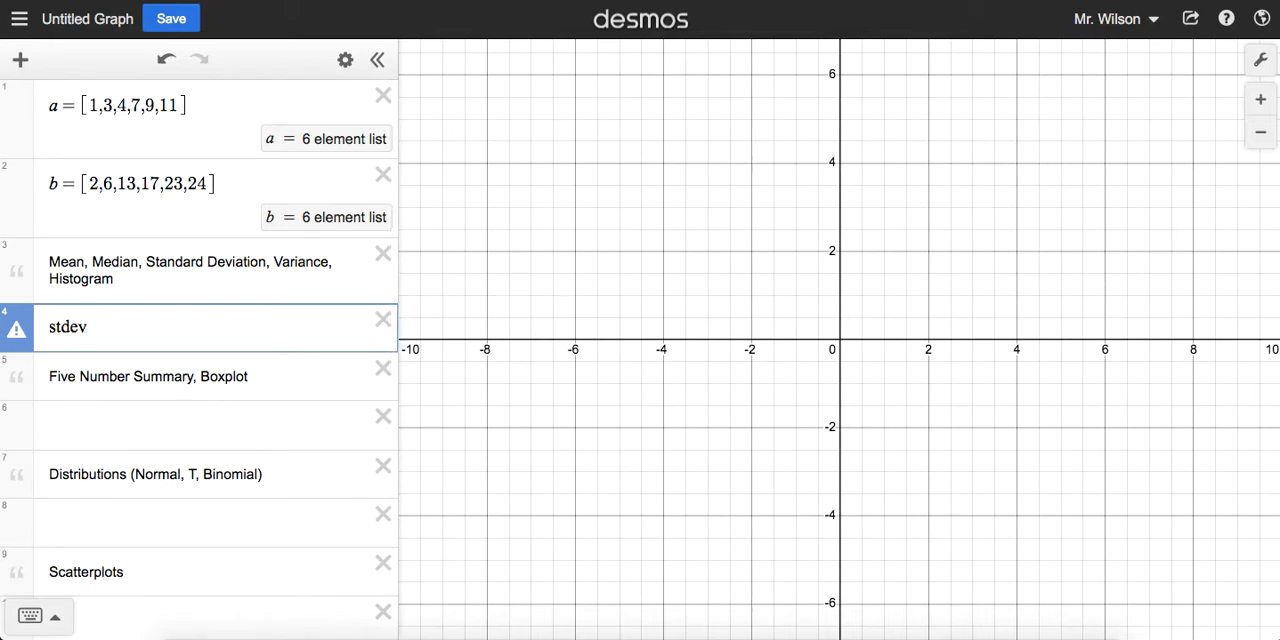
text((a)
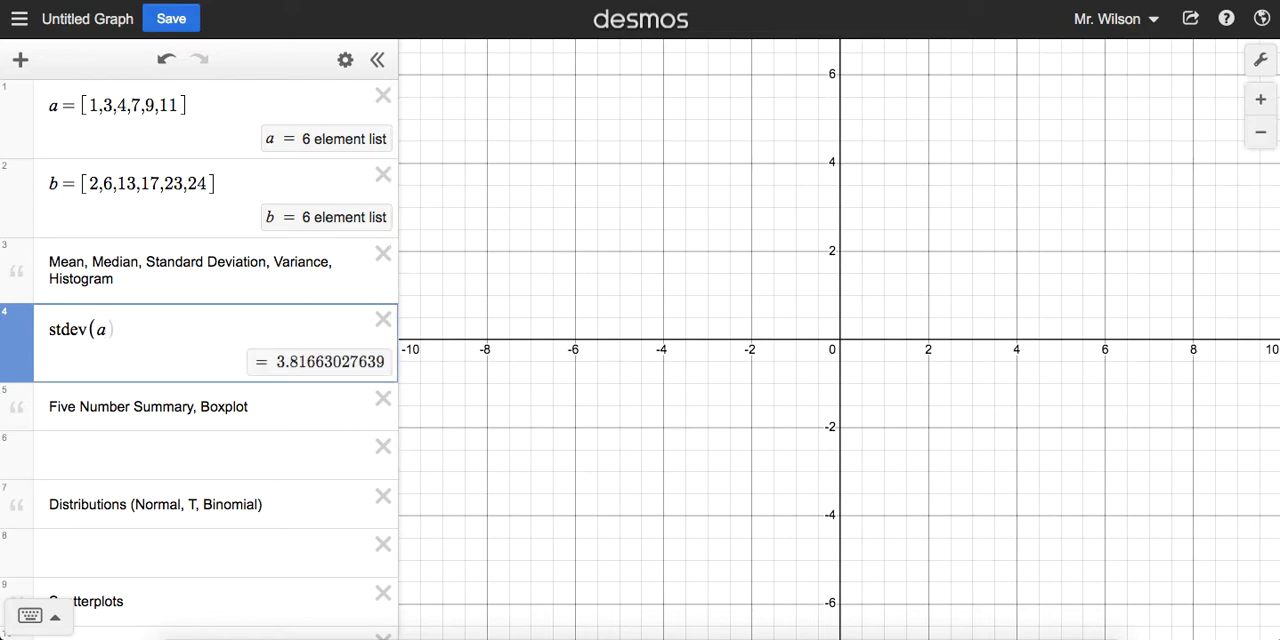
key(BackSpace)
text(b)
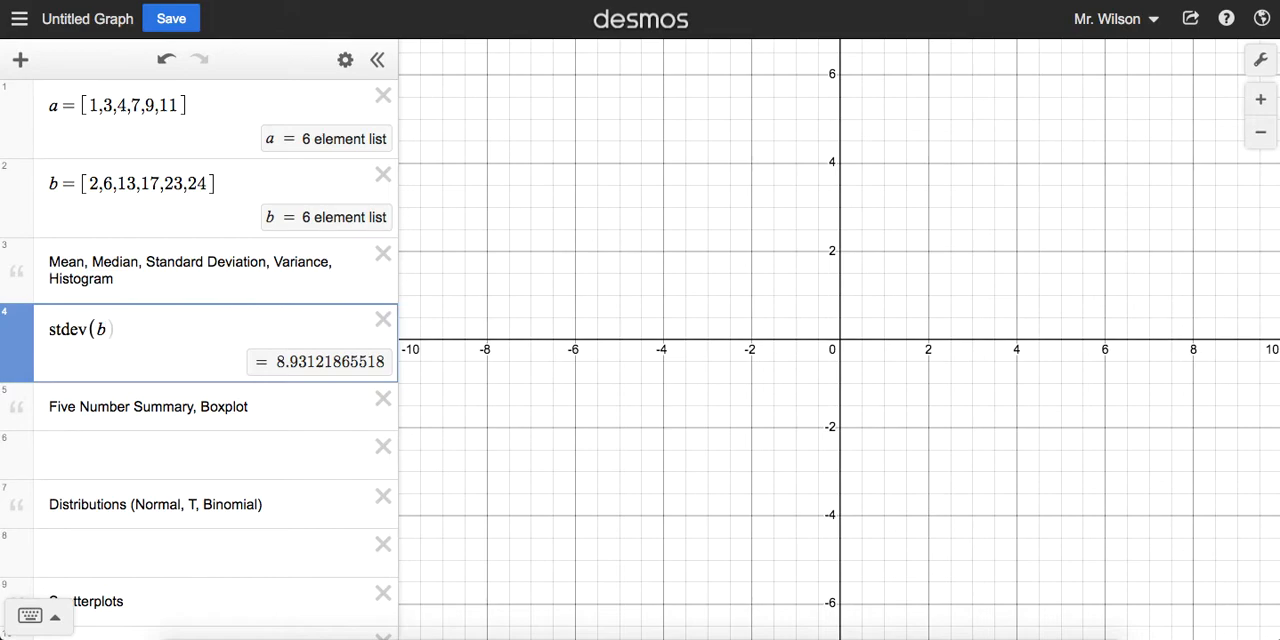
Step: Replace the standard deviation expression with var, evaluating the variance of list a and of list b
key(BackSpace)
key(BackSpace)
key(BackSpace)
key(BackSpace)
key(BackSpace)
key(BackSpace)
key(BackSpace)
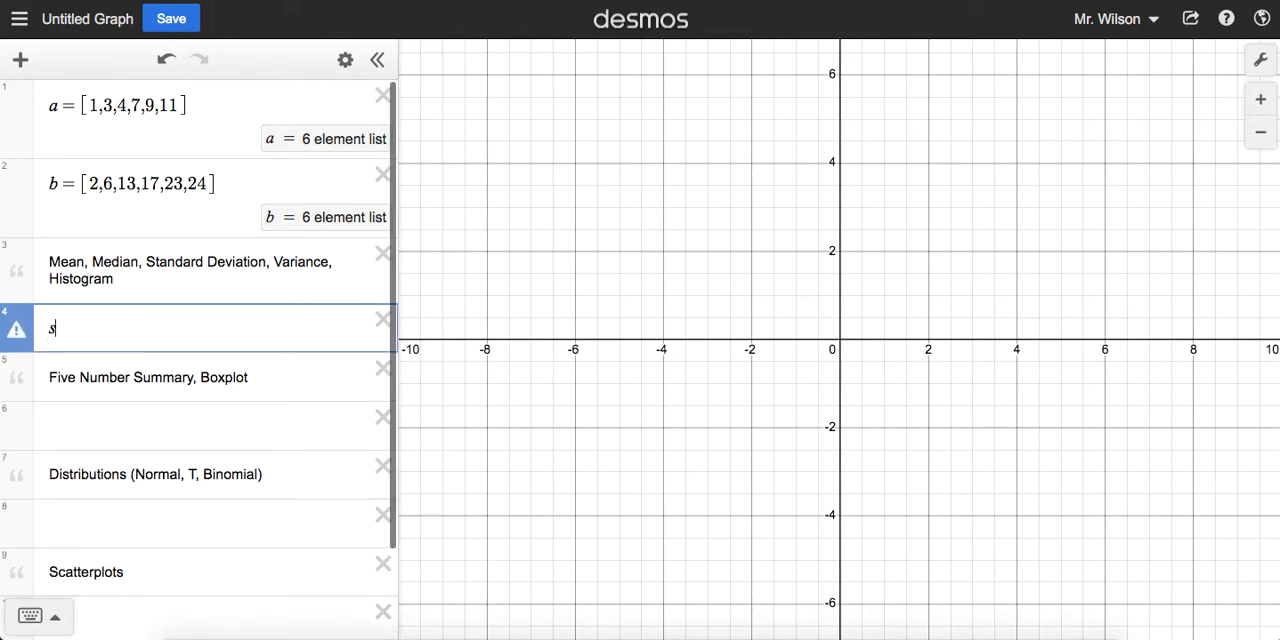
text(var()
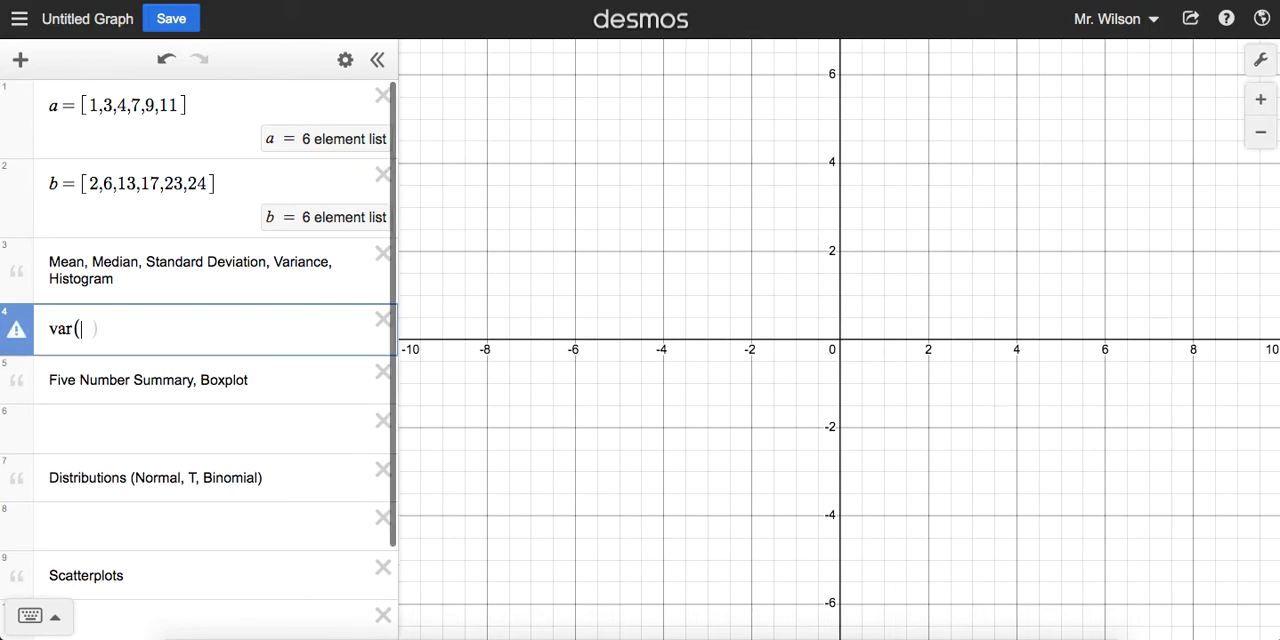
text(a)
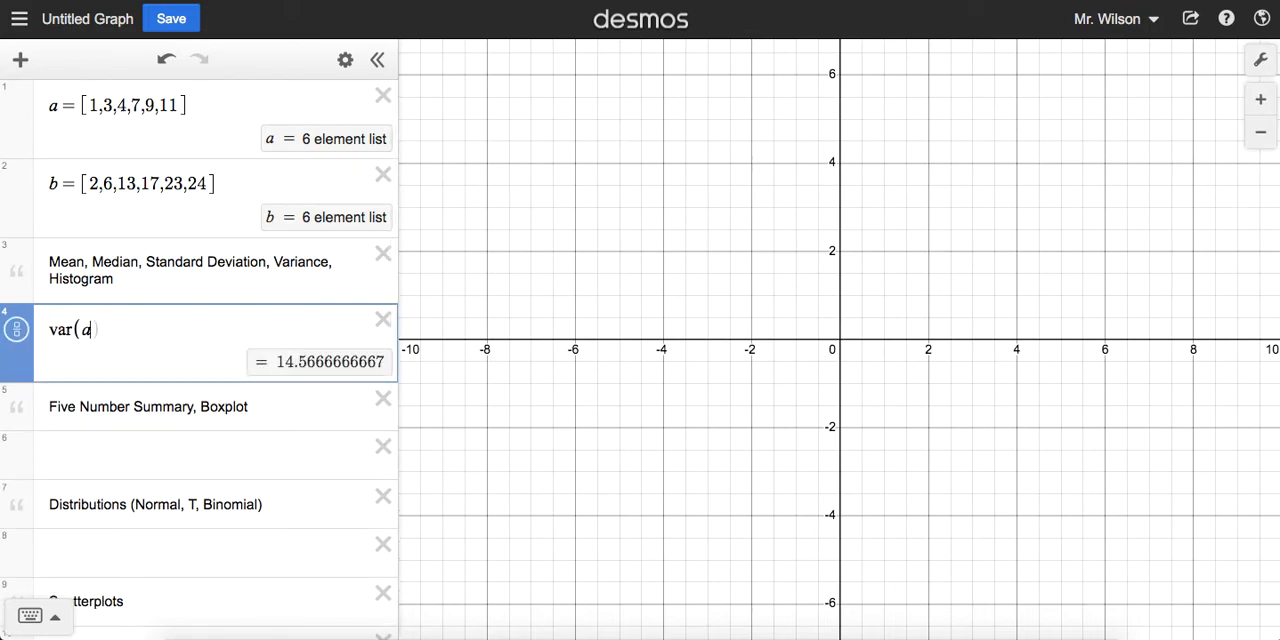
key(BackSpace)
text(b)
Step: Replace the variance expression with histogram(a) and bring all of its bars into view on the graph
key(BackSpace)
key(BackSpace)
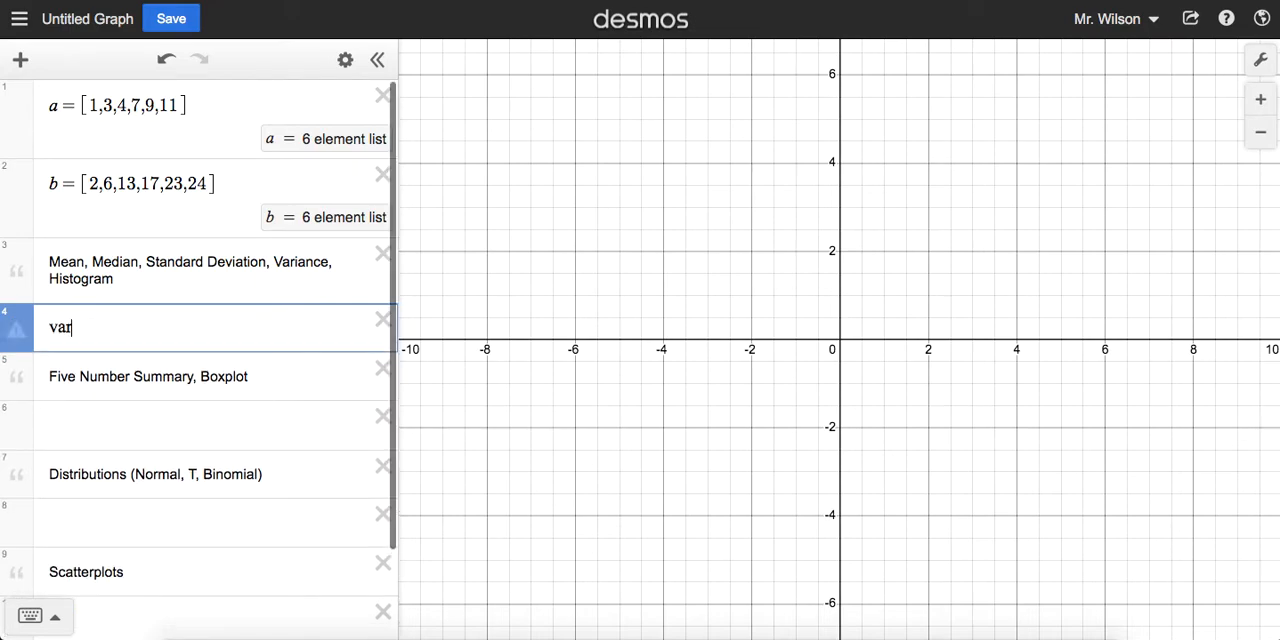
key(BackSpace)
key(BackSpace)
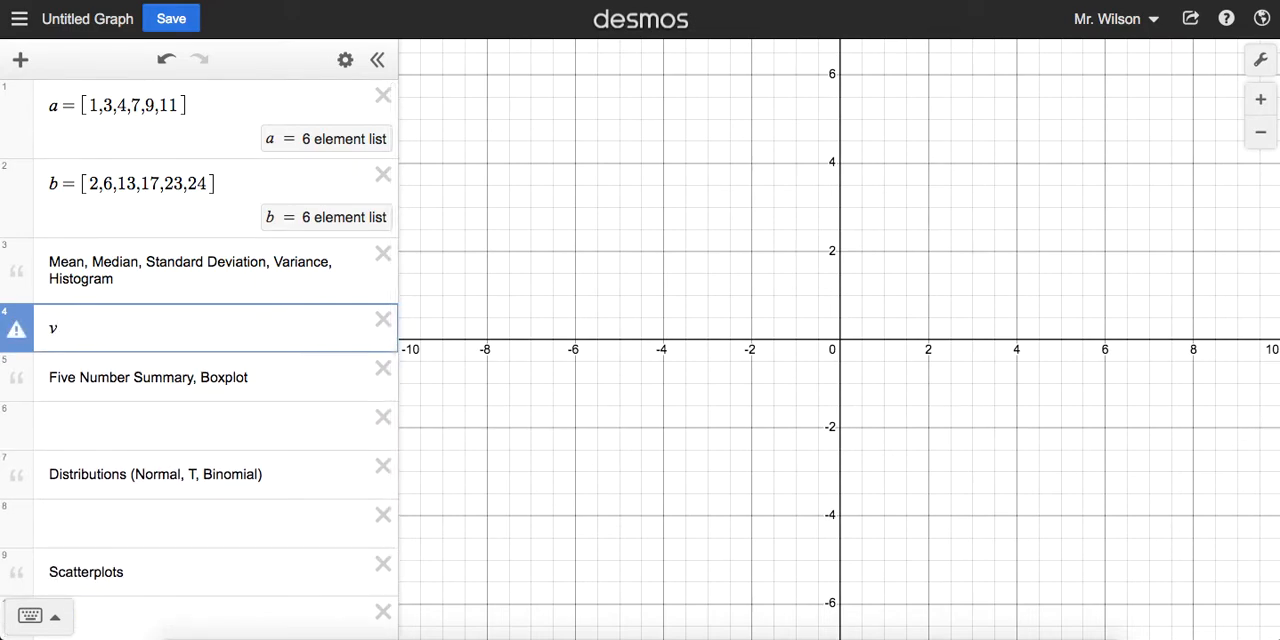
key(BackSpace)
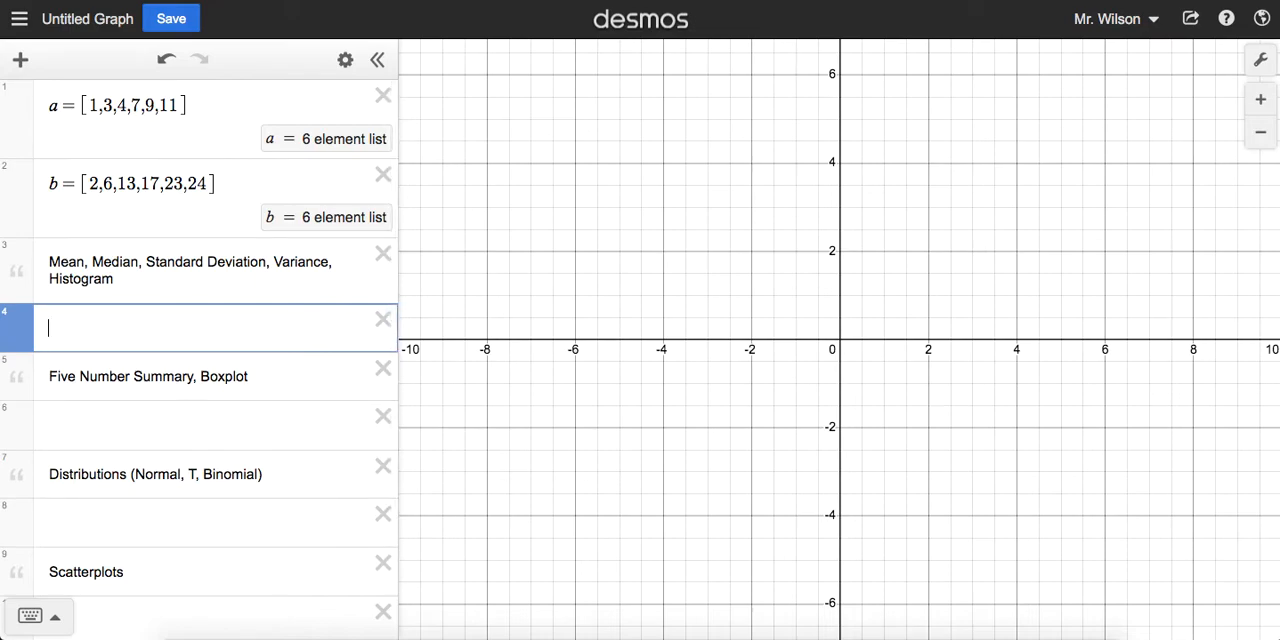
text(histogr)
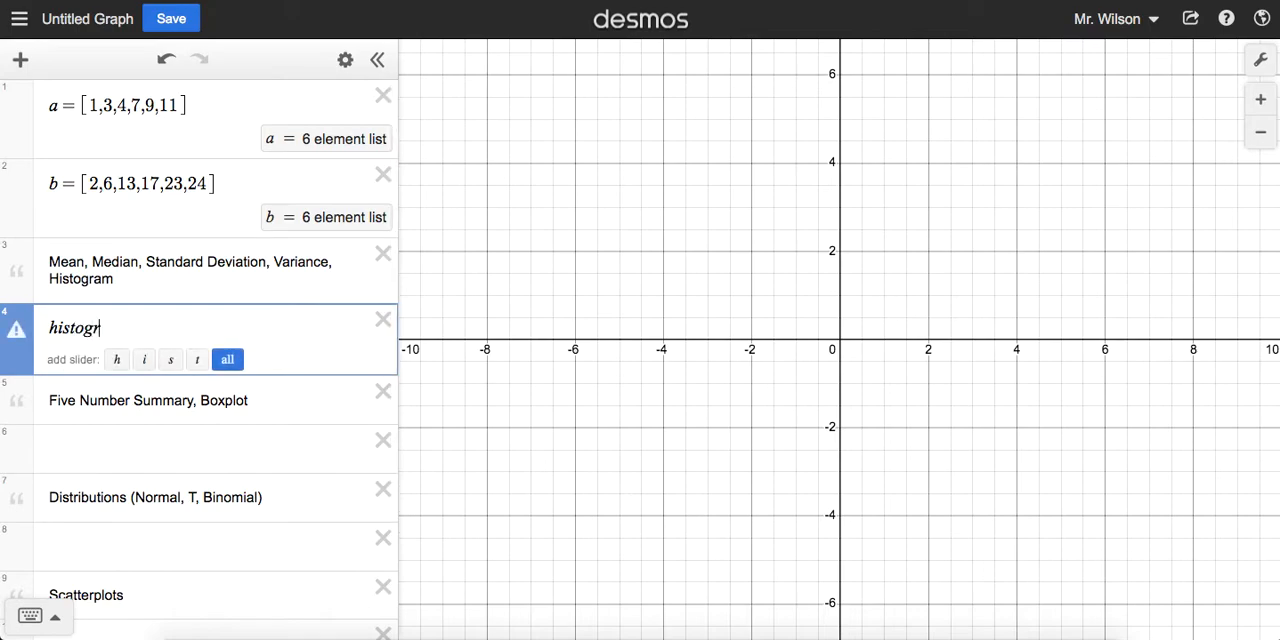
text(am()
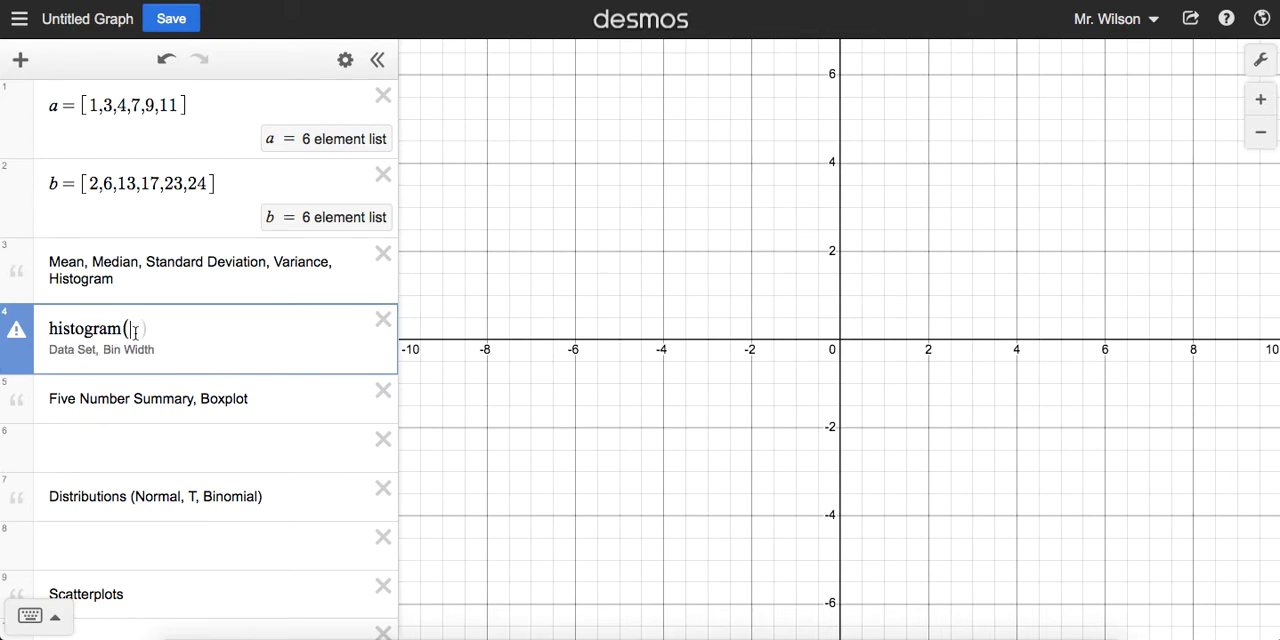
text(a)
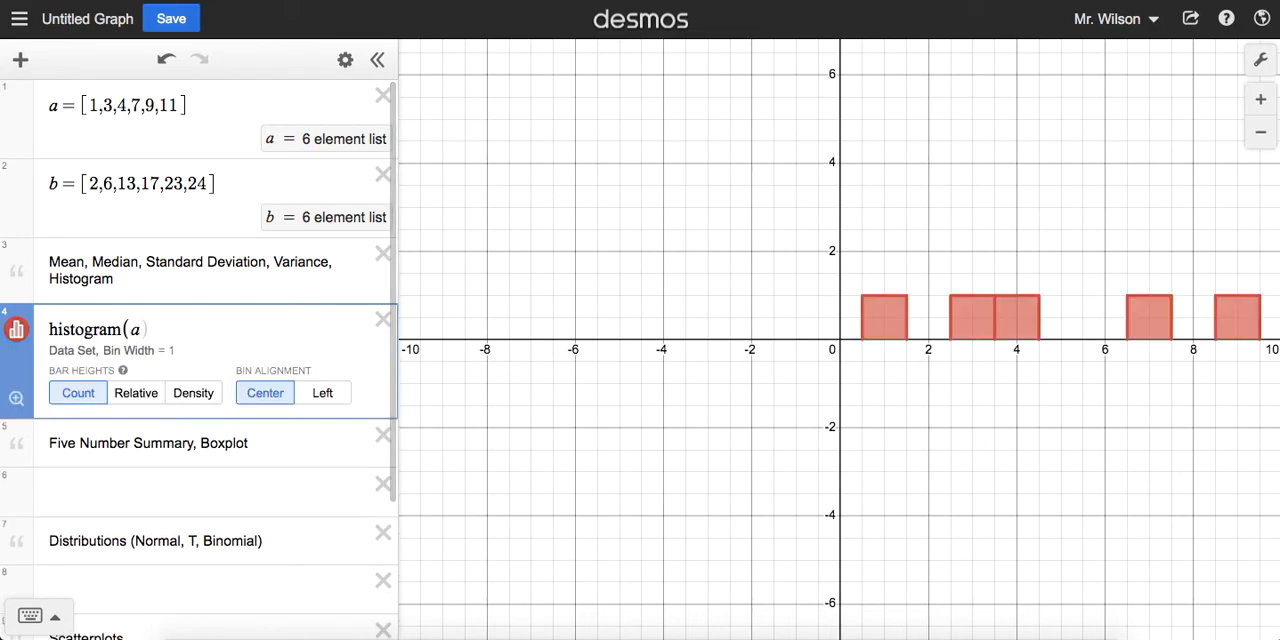
click(1006, 220)
drag(1006, 220, 694, 266)
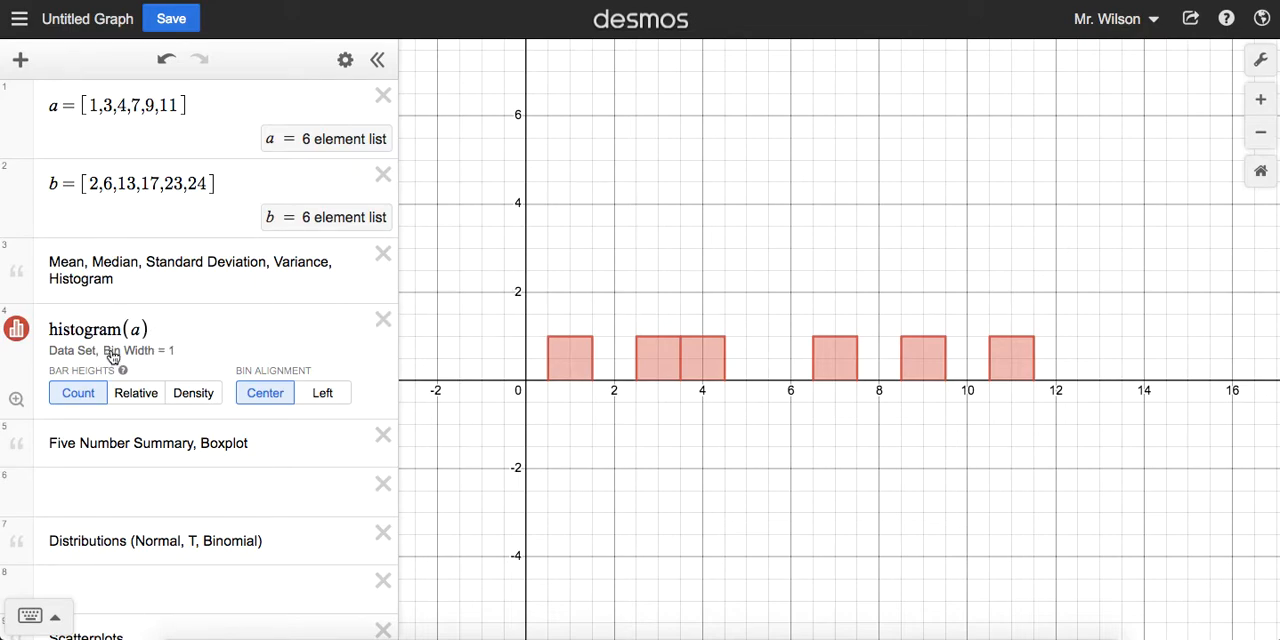
Step: Add an explicit bin width to the histogram of list a, trying the values 2 through 10 before setting it back to 1
click(171, 351)
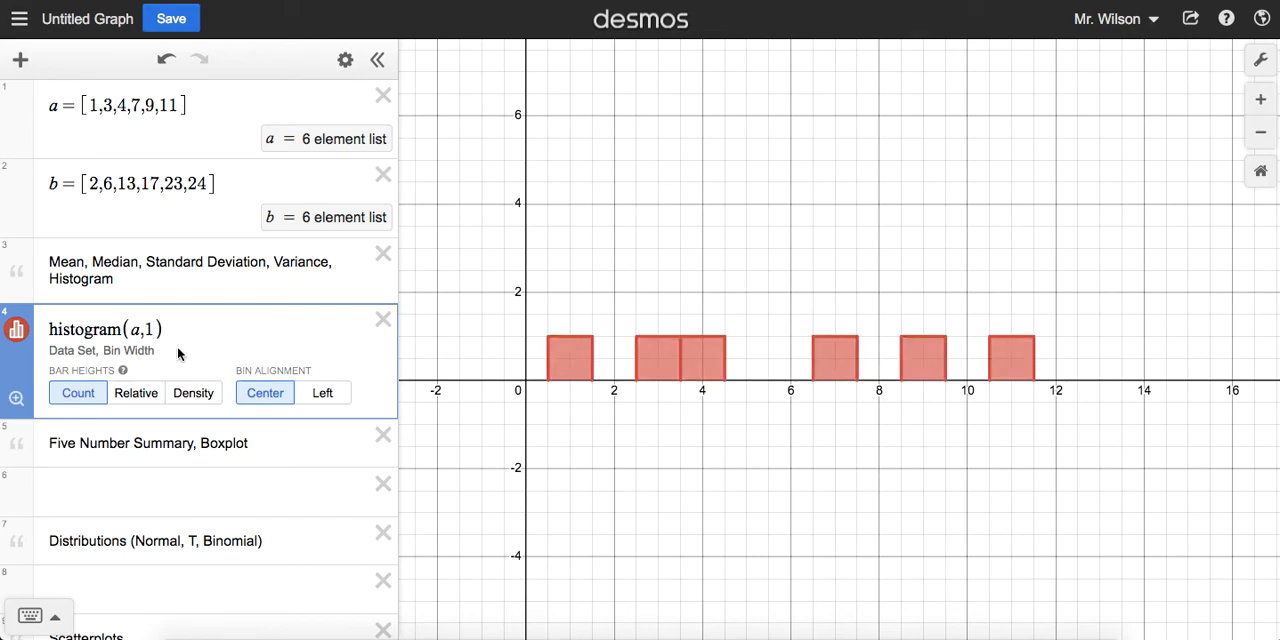
key(BackSpace)
text(2)
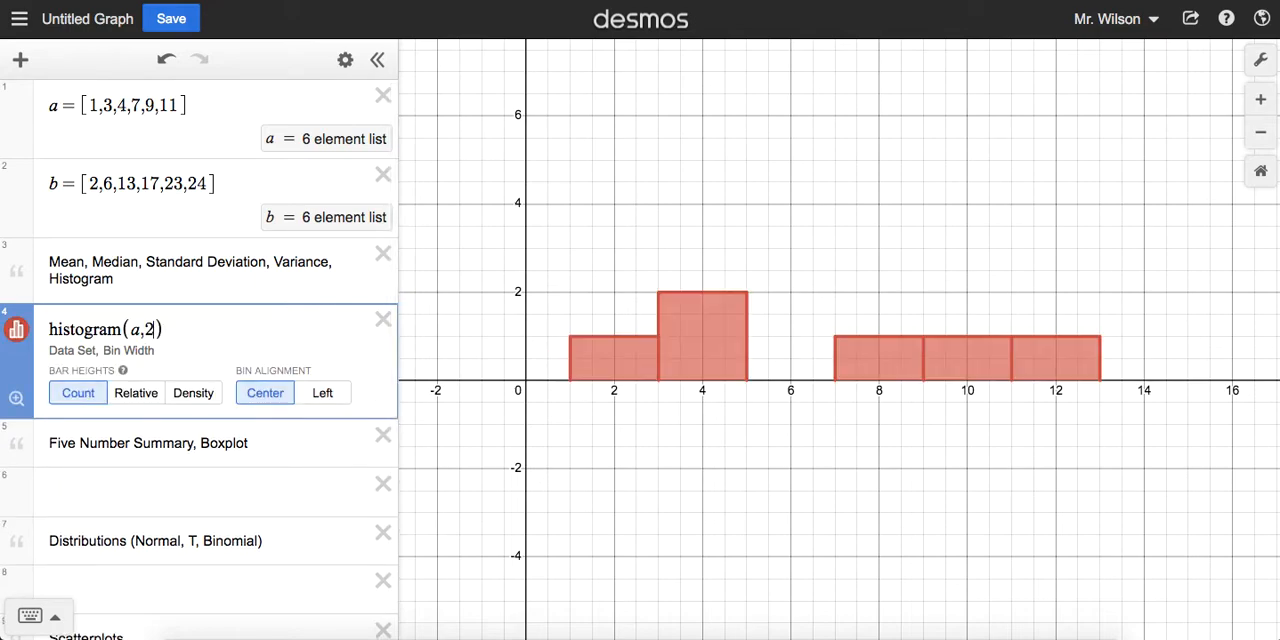
key(BackSpace)
text(3)
key(BackSpace)
text(4)
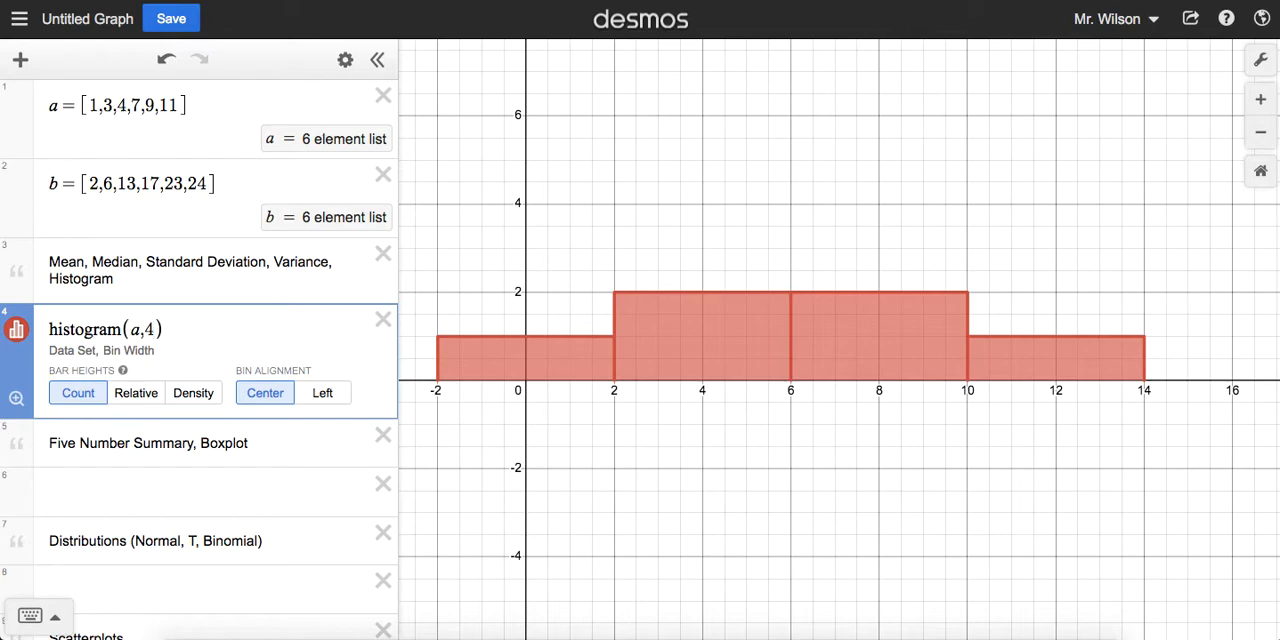
key(BackSpace)
text(5)
key(BackSpace)
text(6)
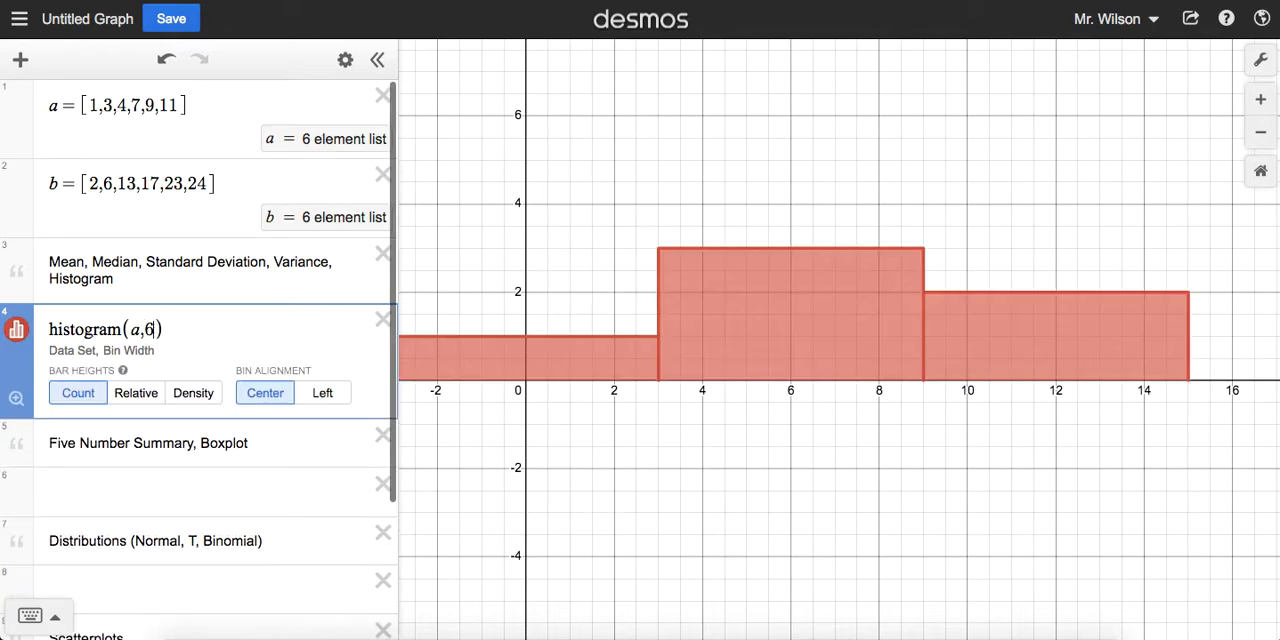
key(BackSpace)
text(7)
key(BackSpace)
text(8)
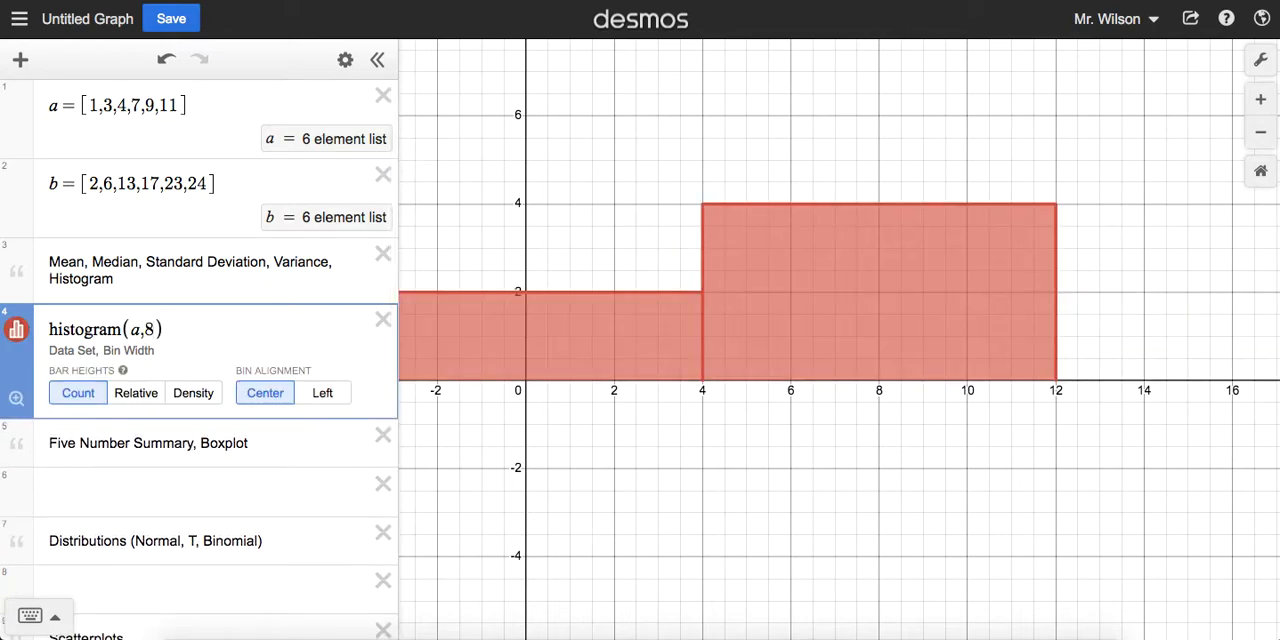
key(BackSpace)
text(9)
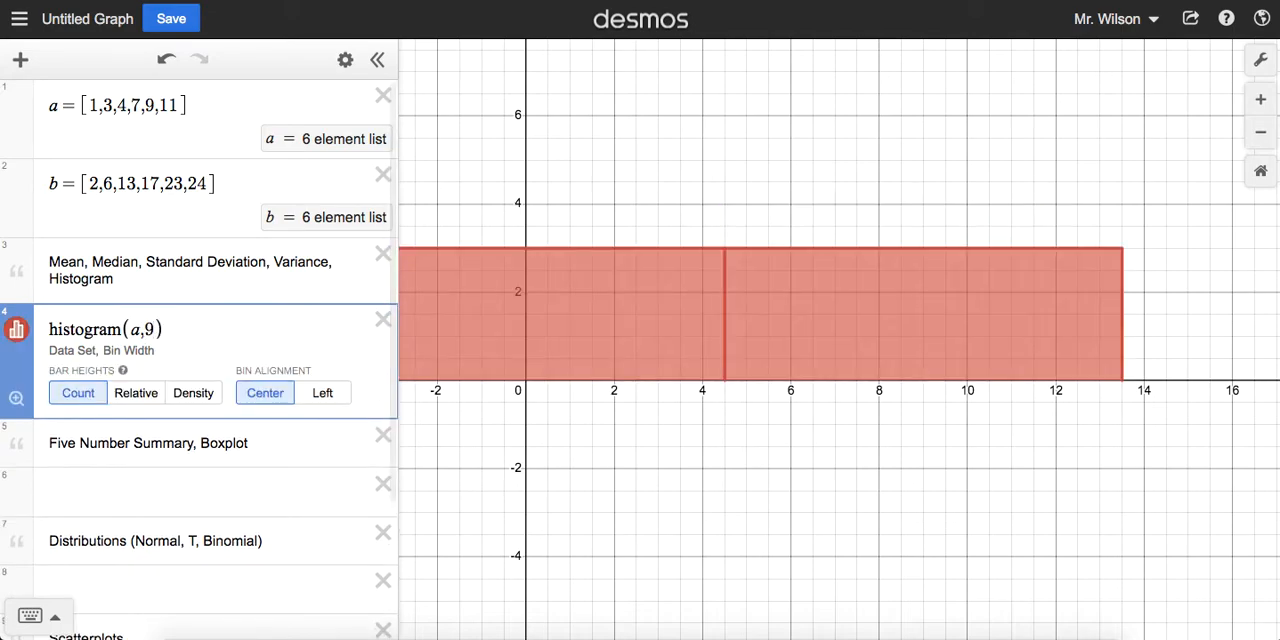
key(BackSpace)
text(10)
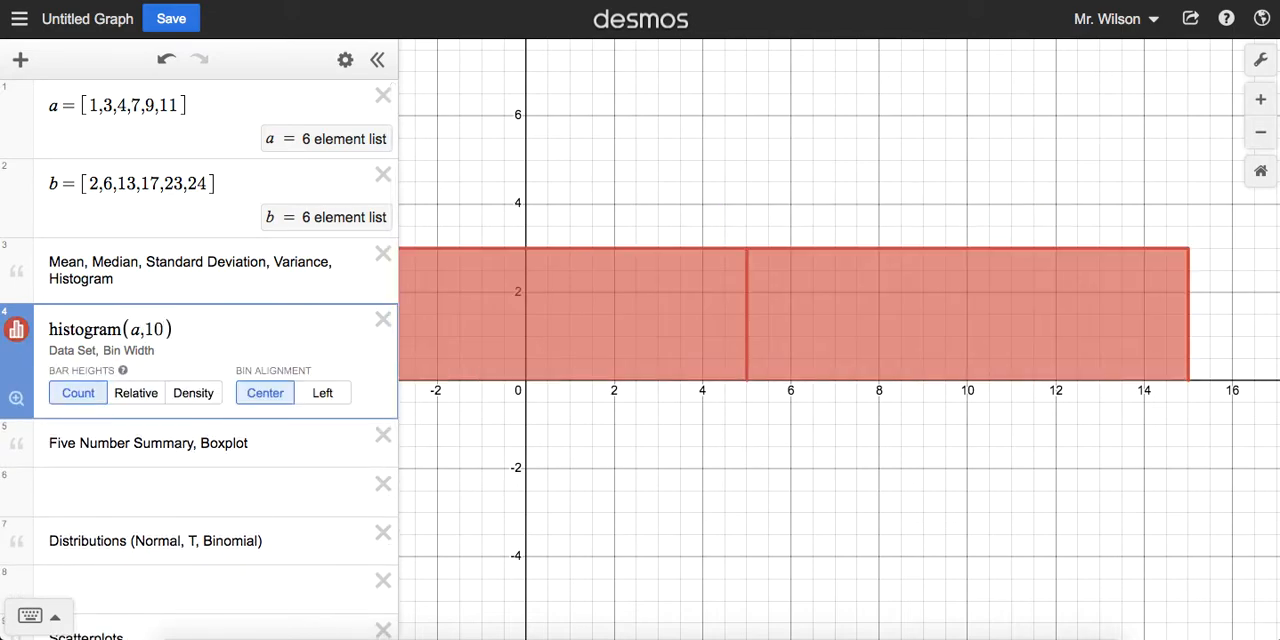
key(BackSpace)
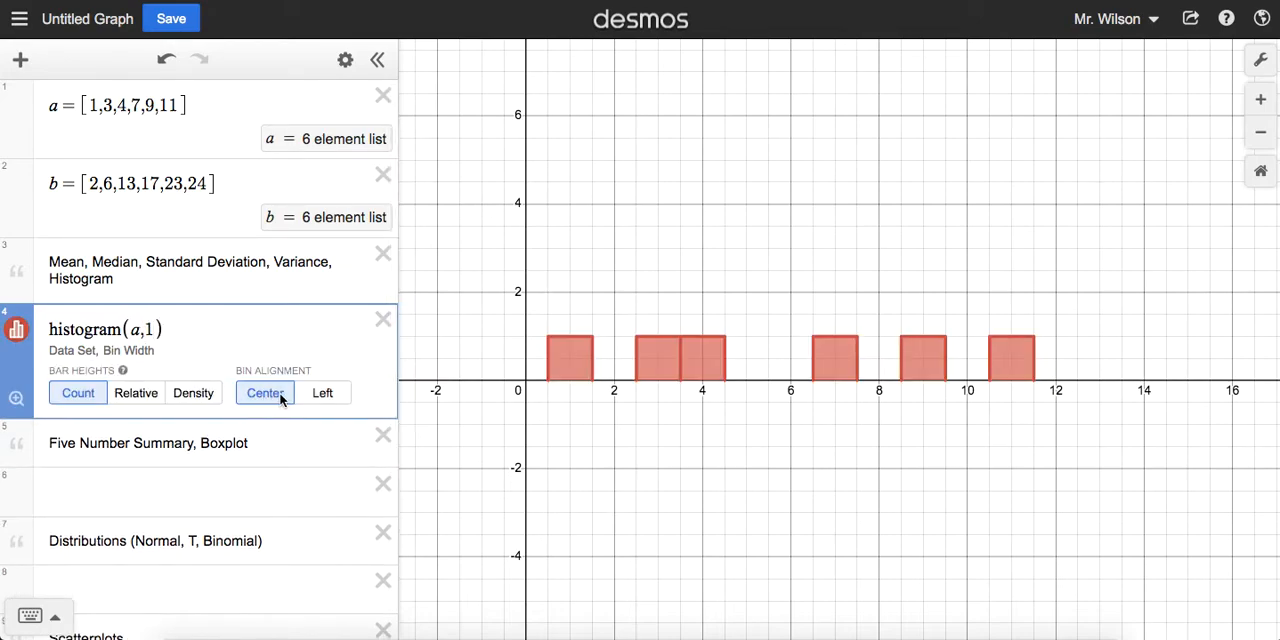
Step: Compare the histogram's Left and Center bin alignments, leaving it on Center
click(320, 393)
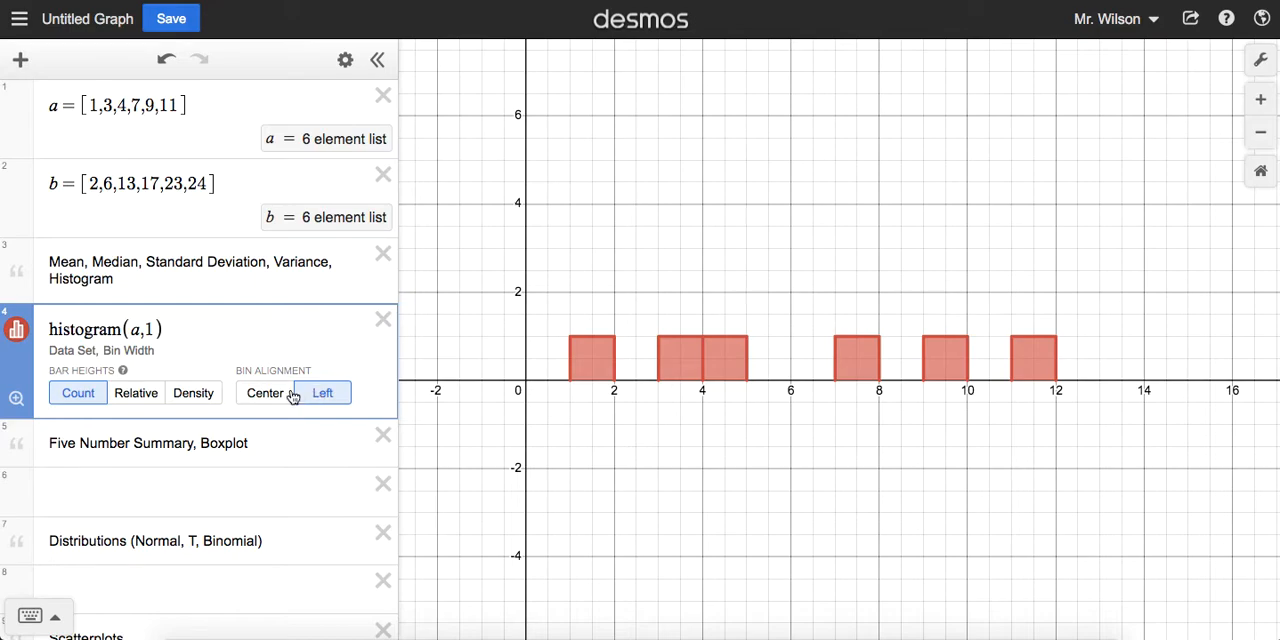
click(290, 394)
click(297, 394)
click(290, 394)
click(326, 393)
click(278, 393)
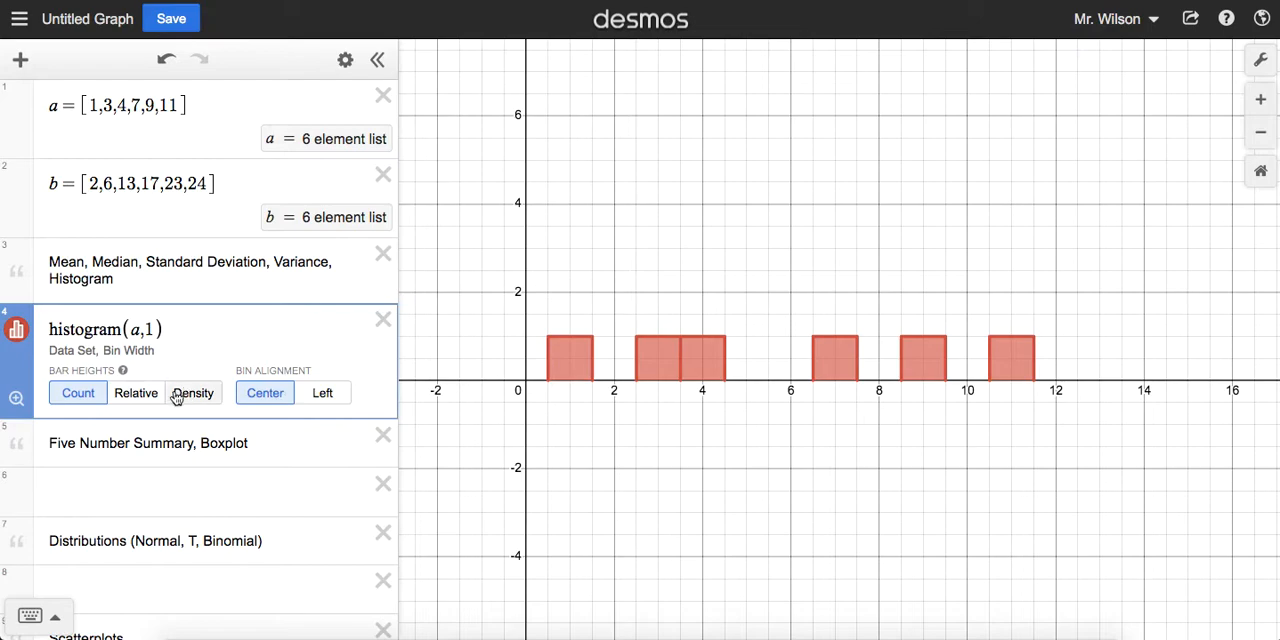
Step: Try the Relative and Density bar heights on the histogram and return it to Count
click(143, 394)
click(190, 395)
click(78, 394)
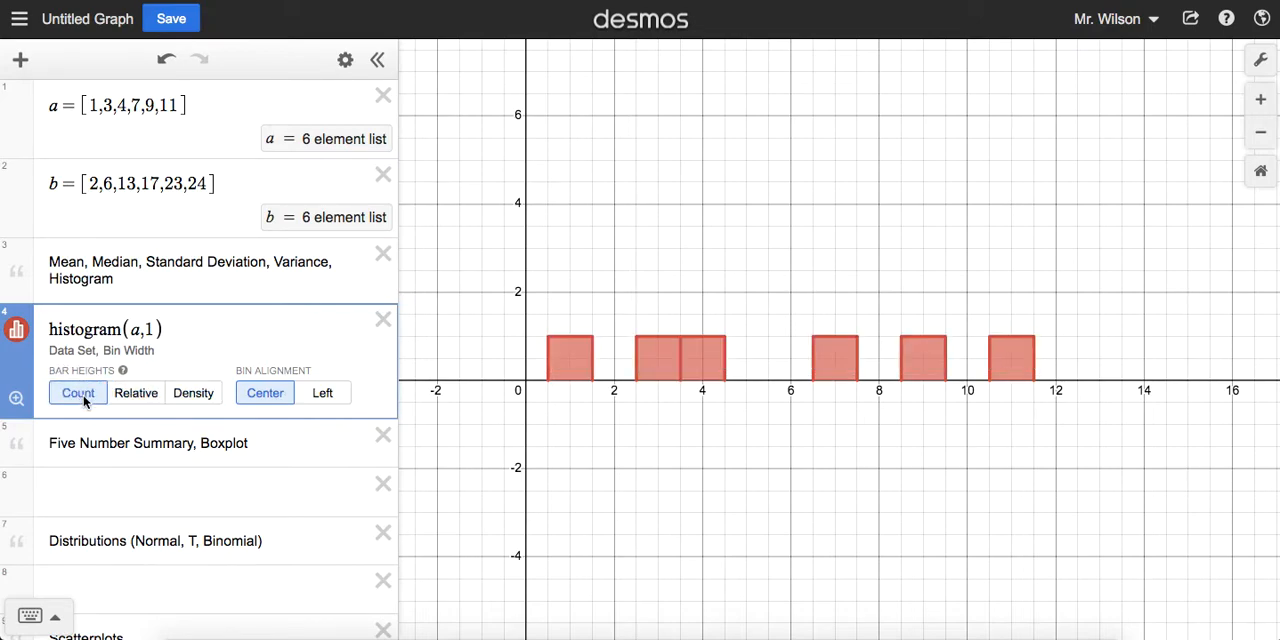
Step: Change the histogram's color from the expression's color choices to green
click(16, 329)
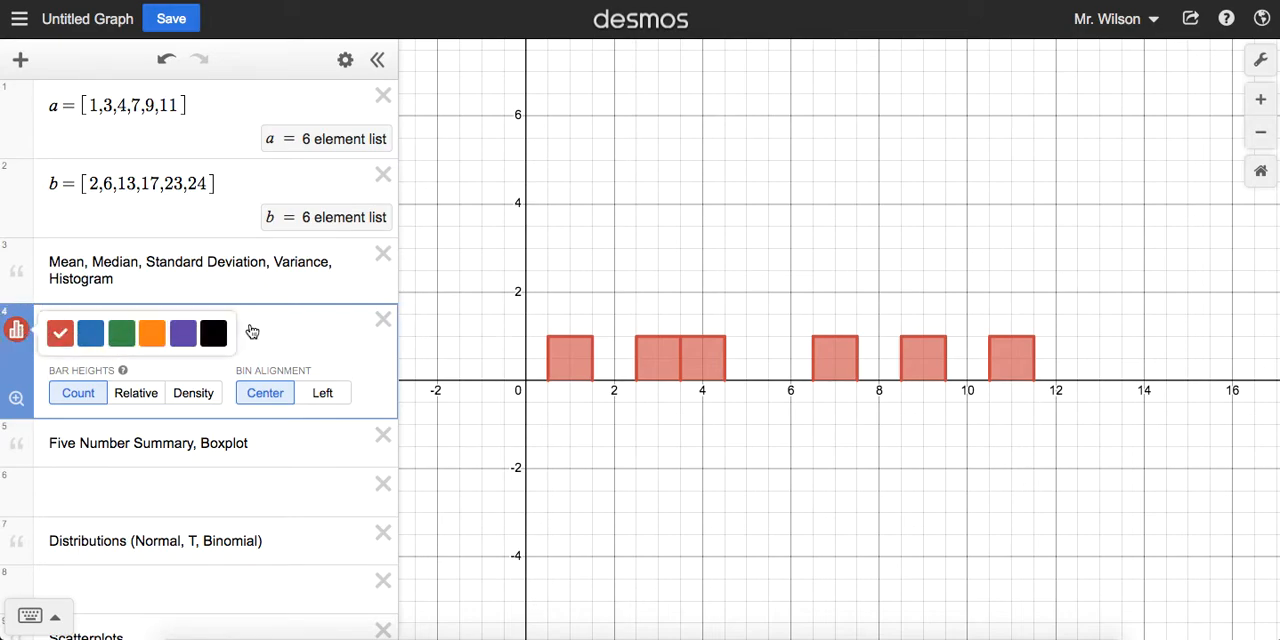
click(121, 333)
click(253, 341)
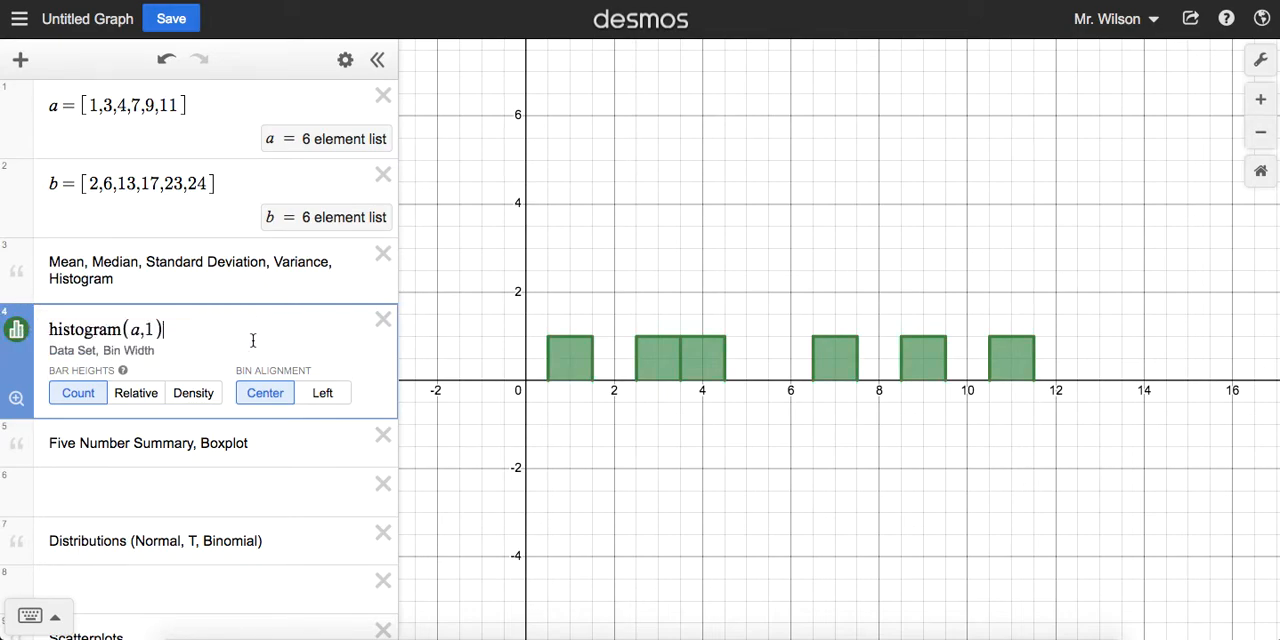
Step: Switch the histogram's data set to list b and bring all of its bars into view
click(143, 335)
key(BackSpace)
text(b)
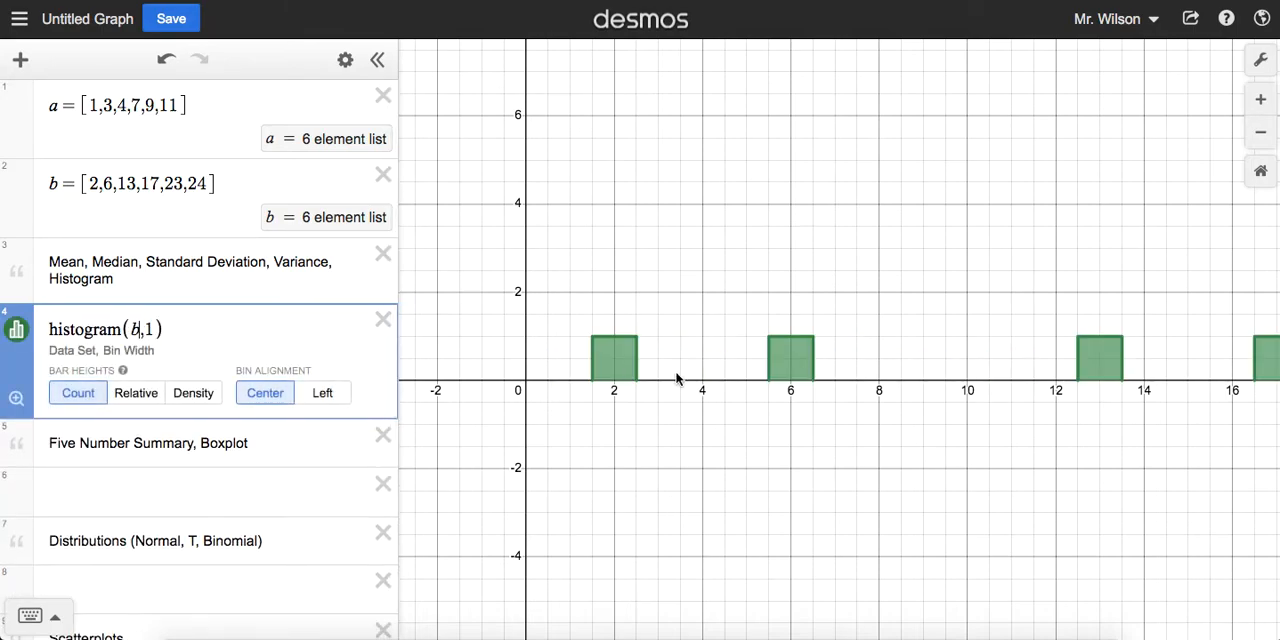
scroll(989, 369, down, 3)
drag(1094, 420, 802, 433)
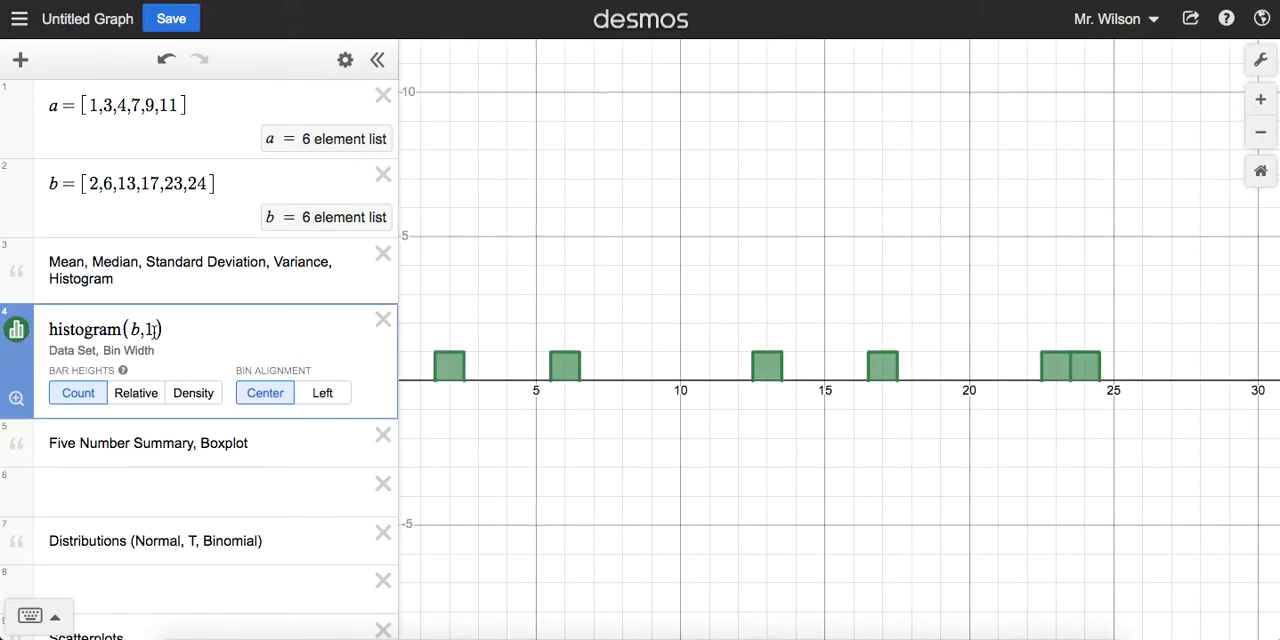
Step: Set the bin width of list b's histogram to 5 and align its bins Left
key(BackSpace)
text(5)
mouse_move(585, 295)
mouse_down()
mouse_move(690, 295)
mouse_move(634, 280)
mouse_move(570, 290)
mouse_up()
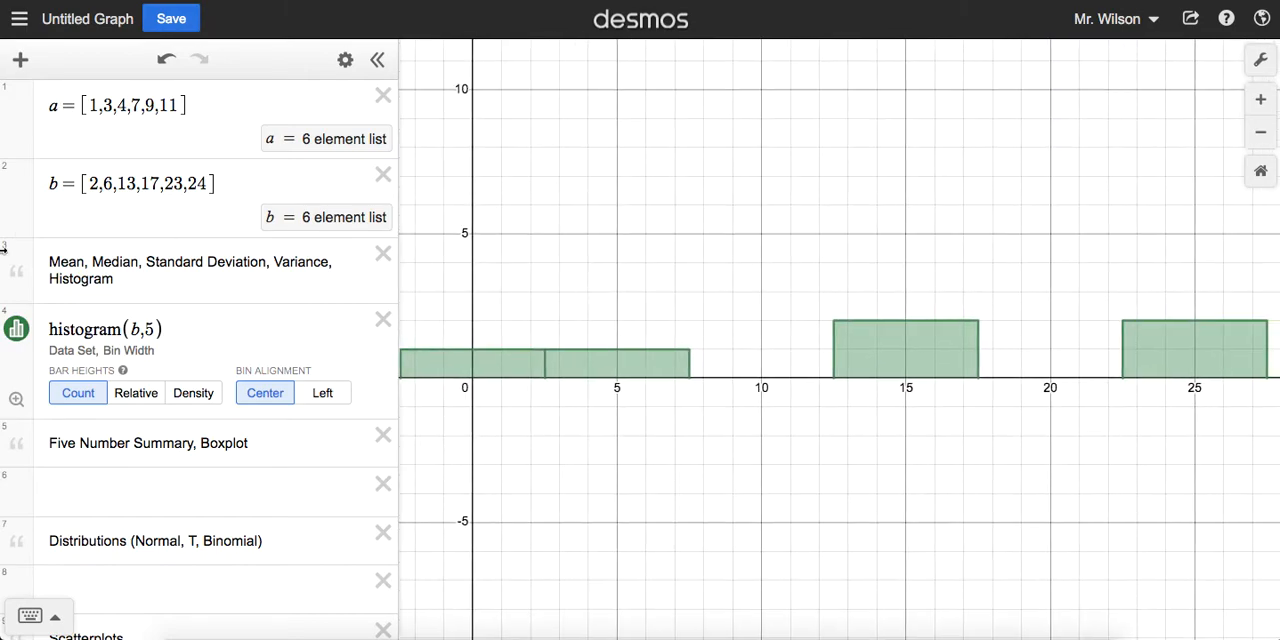
click(333, 400)
drag(748, 281, 723, 286)
Step: Set the bin width of list b's histogram to 6 and bring its last bar into view
click(162, 328)
key(BackSpace)
text(6)
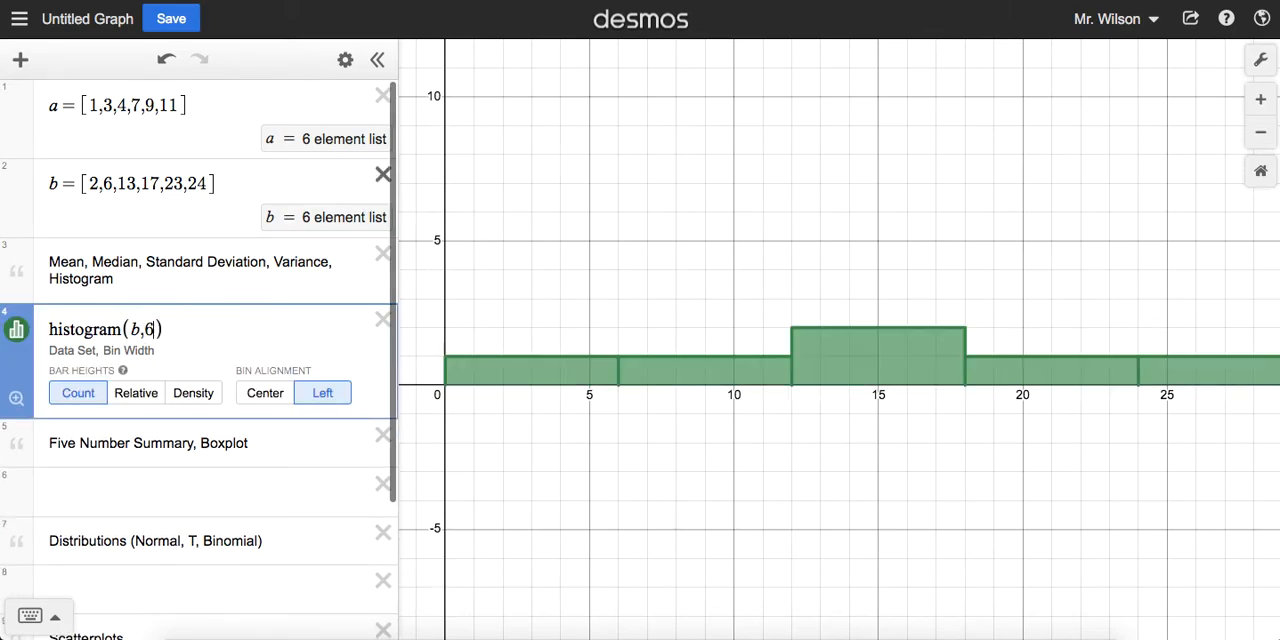
drag(920, 274, 843, 272)
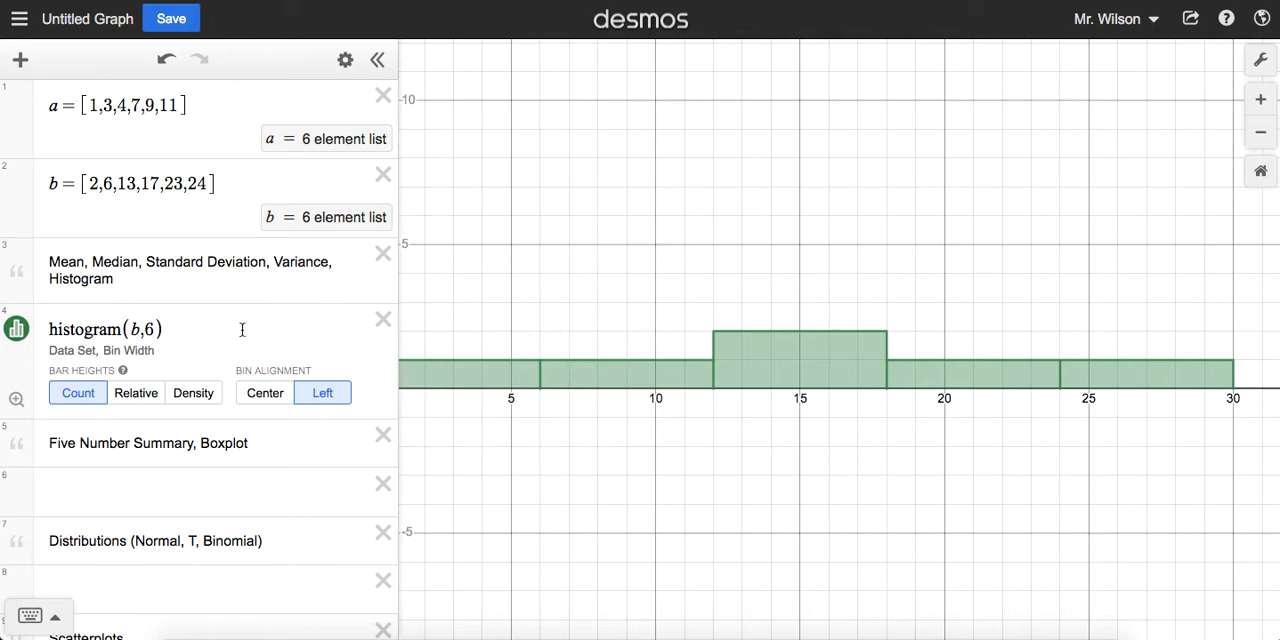
Step: Clear the histogram expression, leaving its line empty
click(196, 328)
key(ctrl+a)
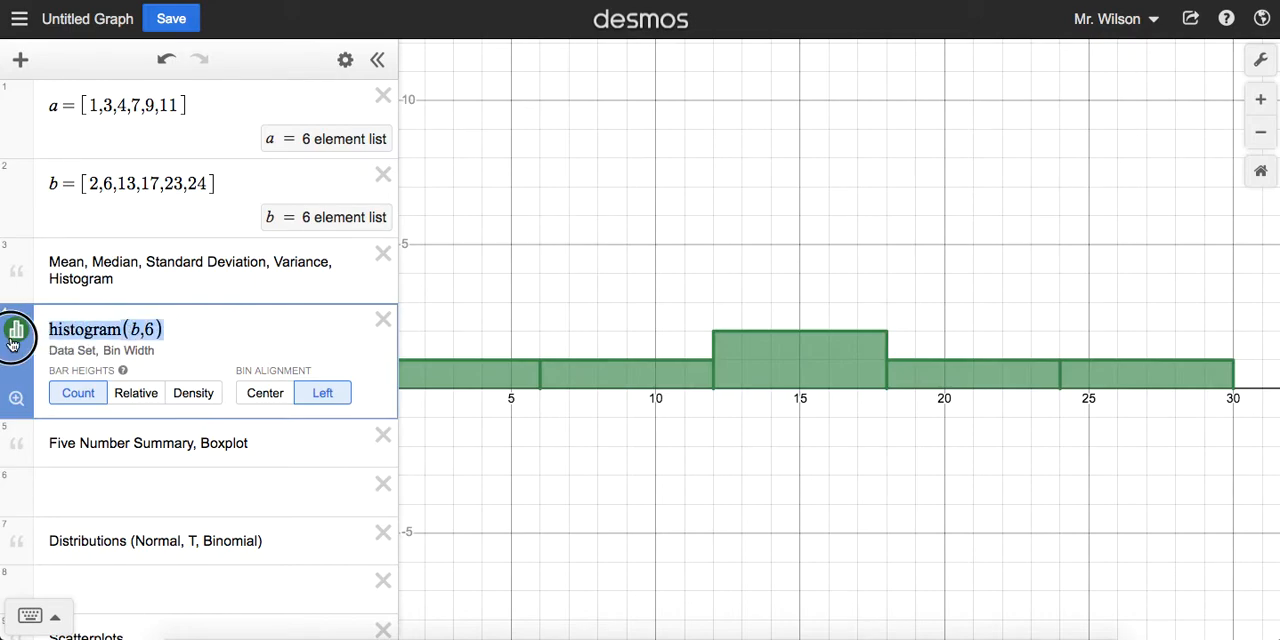
key(BackSpace)
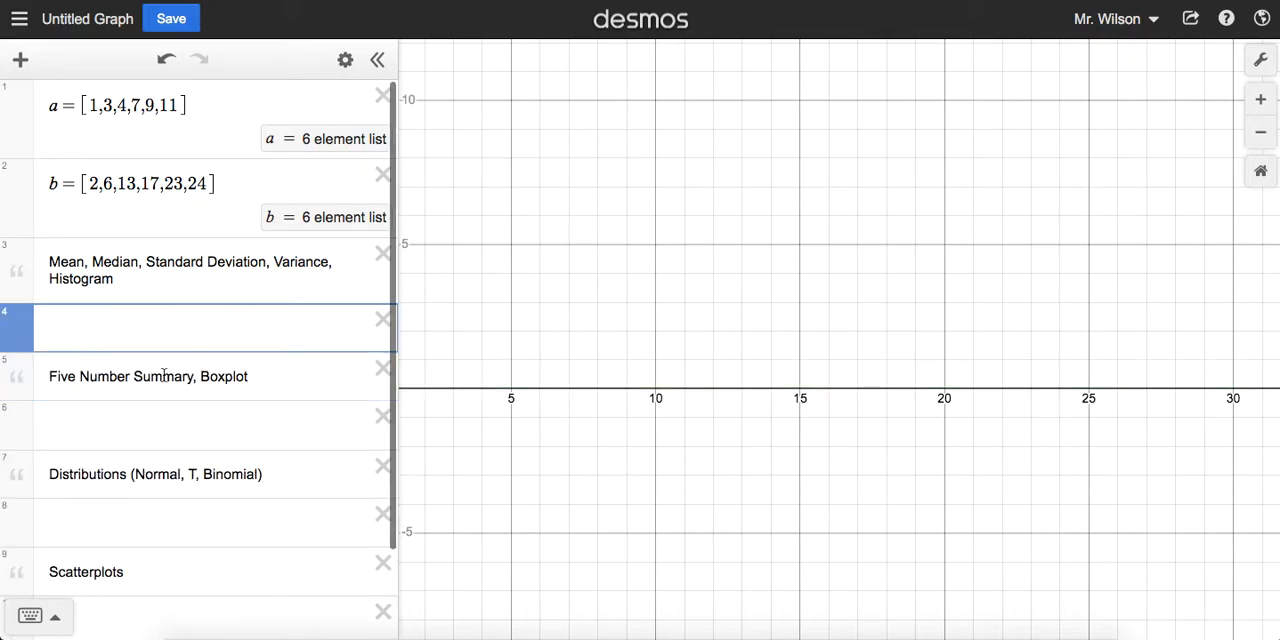
Step: Calculate the median of list a, then of list b, on the empty line below the Five Number Summary note
click(120, 418)
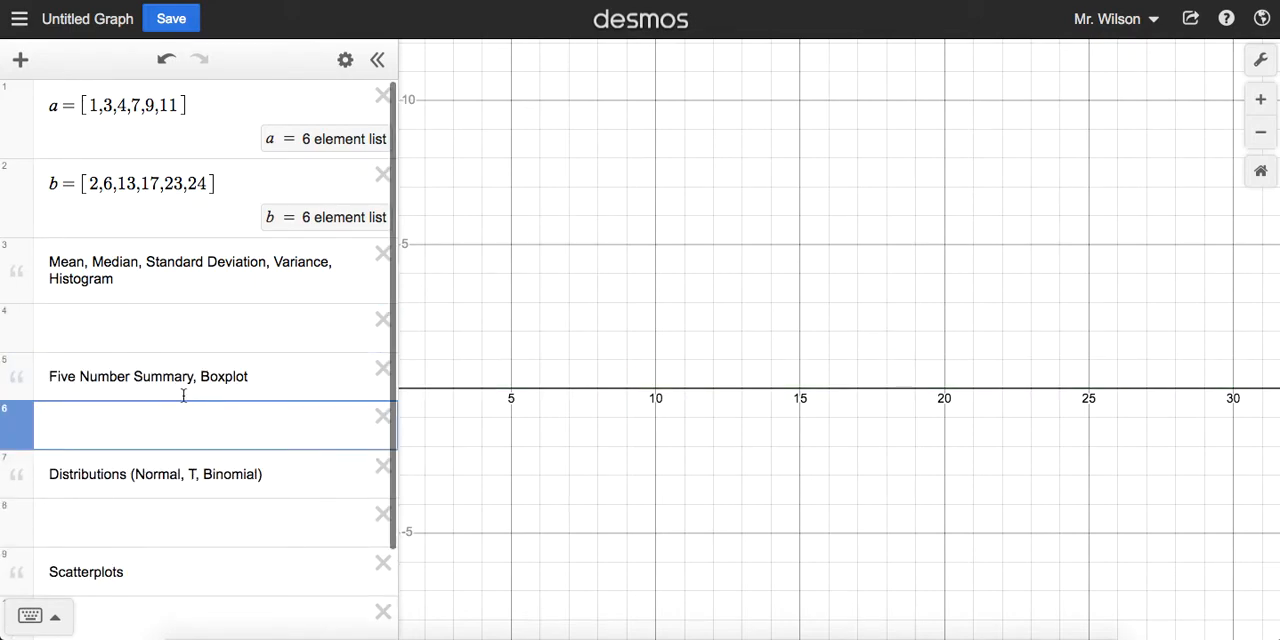
scroll(190, 395, down, 2)
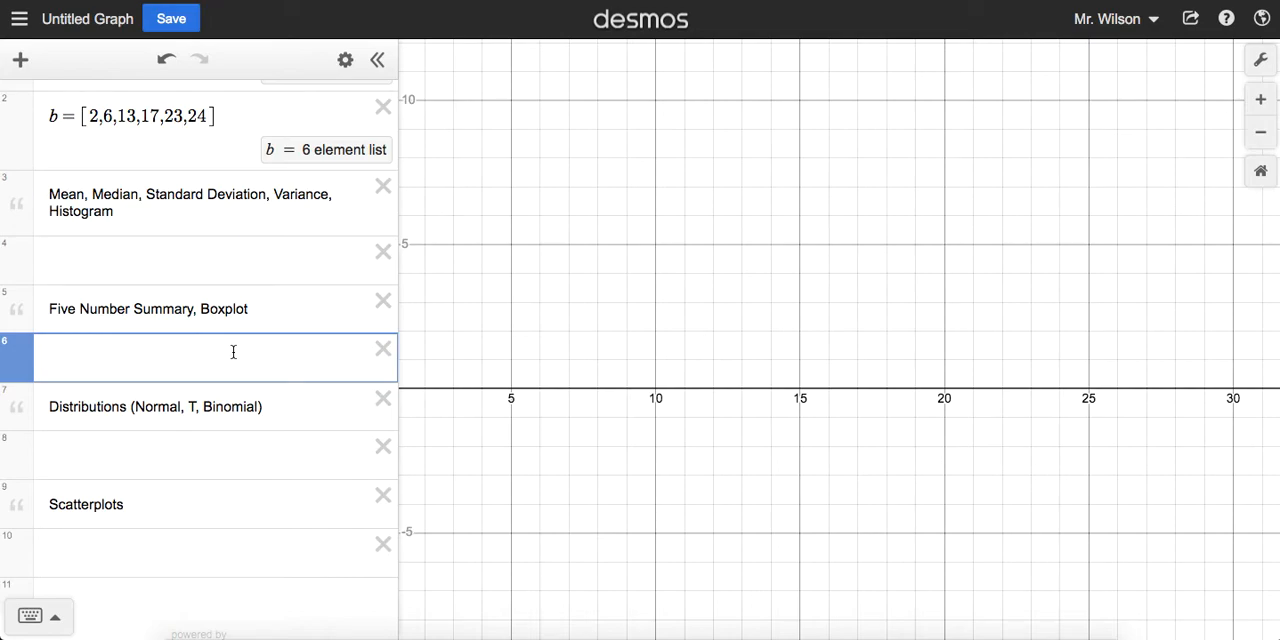
text(median()
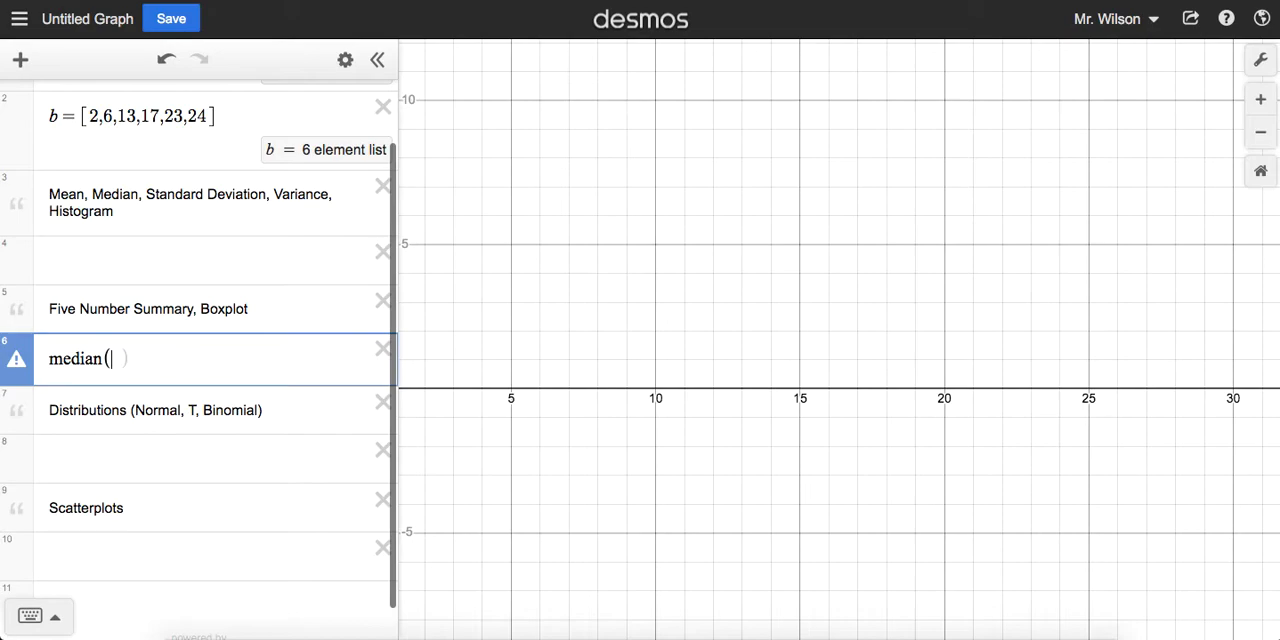
text(a)
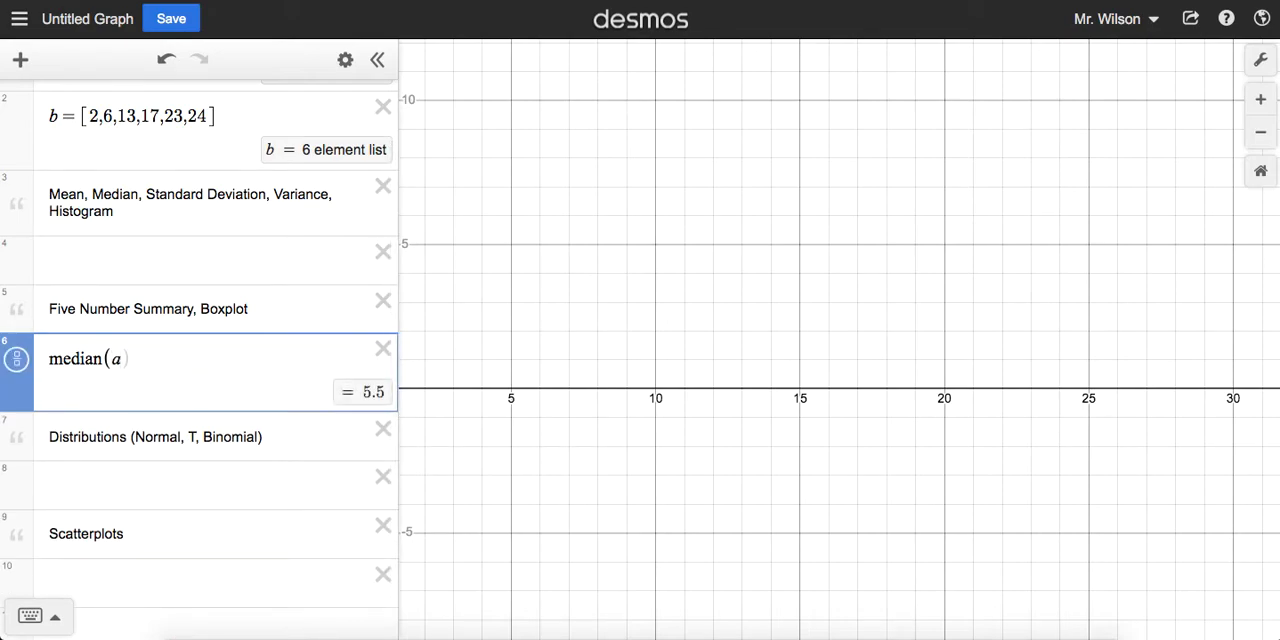
scroll(196, 291, up, 2)
key(BackSpace)
text(b)
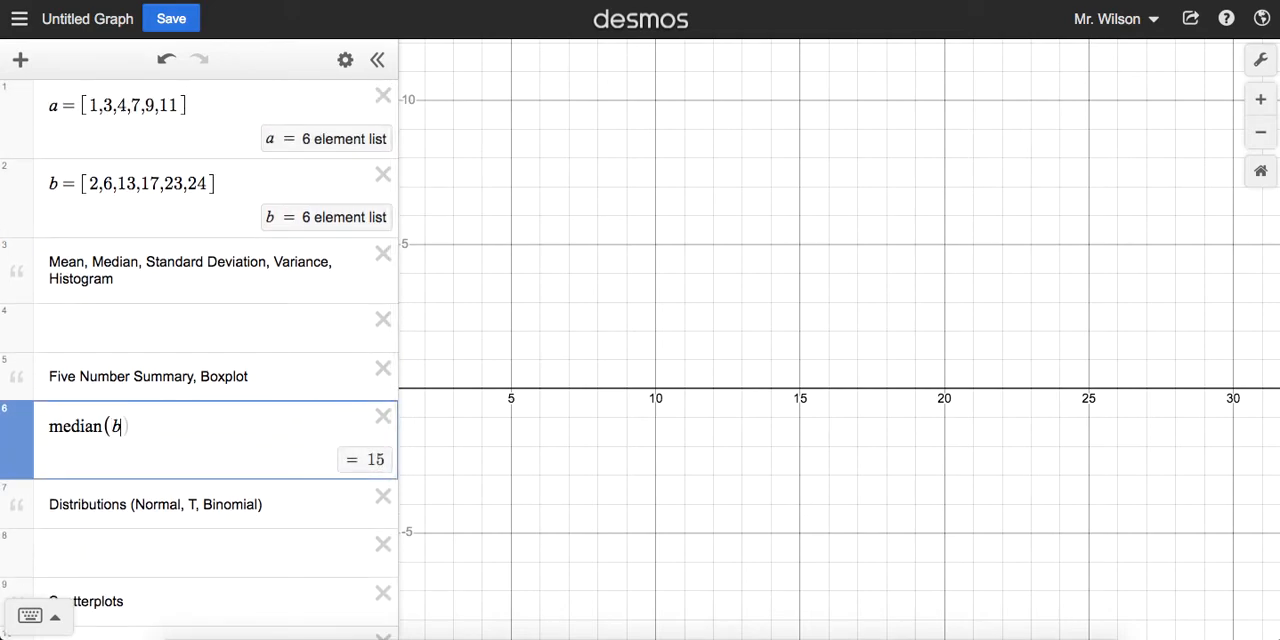
Step: Replace the median expression with the minimum of list a, then of list b
key(BackSpace)
key(BackSpace)
key(BackSpace)
key(BackSpace)
key(BackSpace)
key(BackSpace)
key(BackSpace)
key(BackSpace)
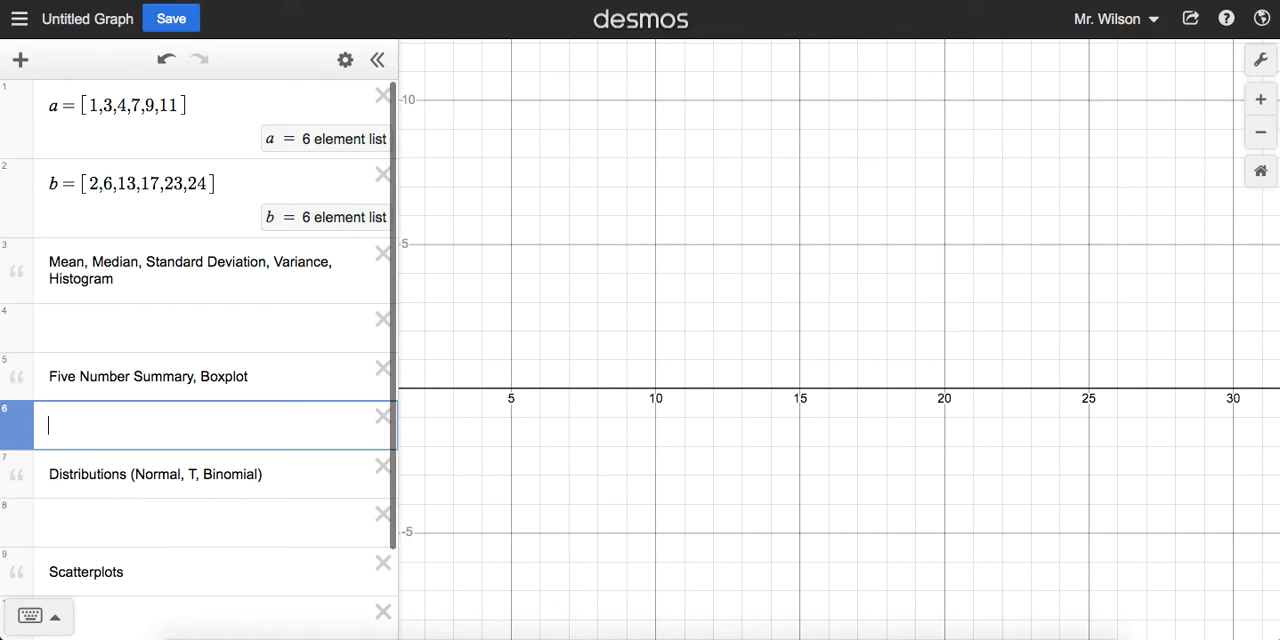
text(min(a)
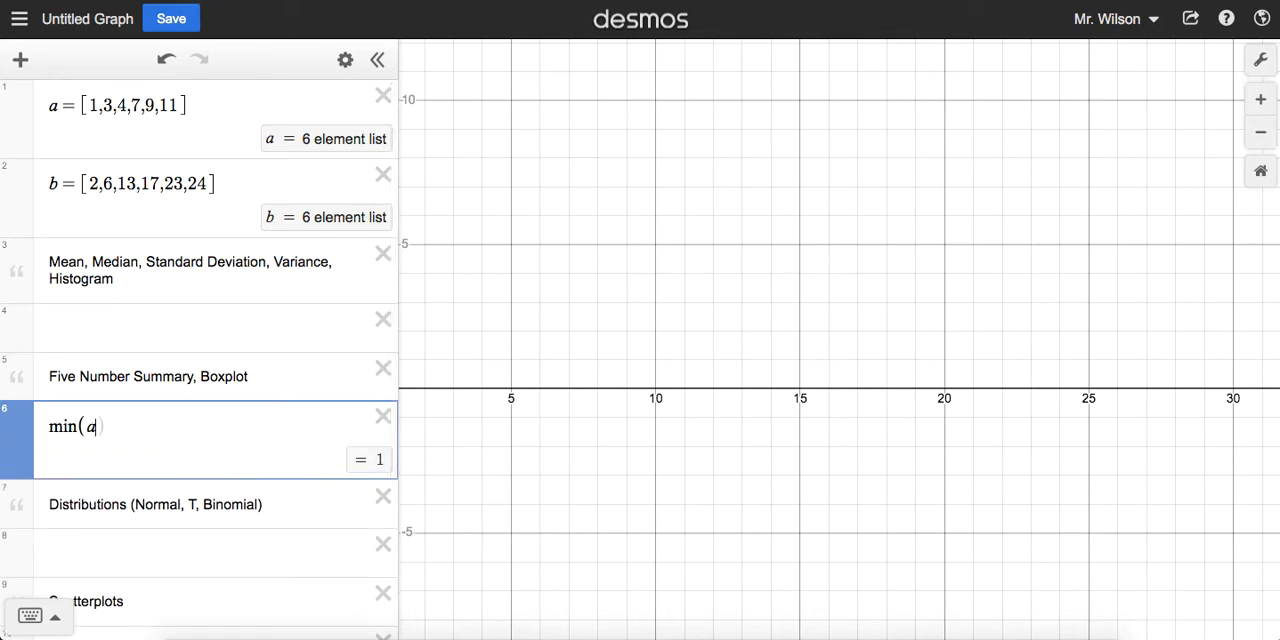
key(BackSpace)
text(b)
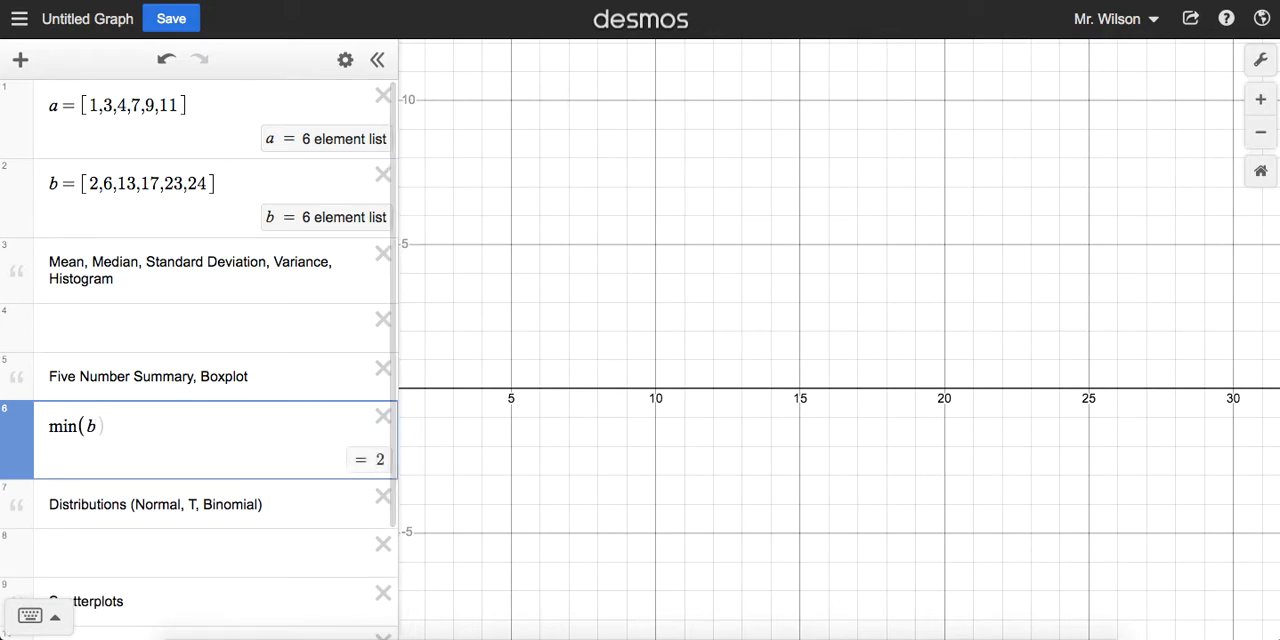
Step: Change the minimum expression to the maximum of list a
key(BackSpace)
key(BackSpace)
key(BackSpace)
key(BackSpace)
text(ax(a)
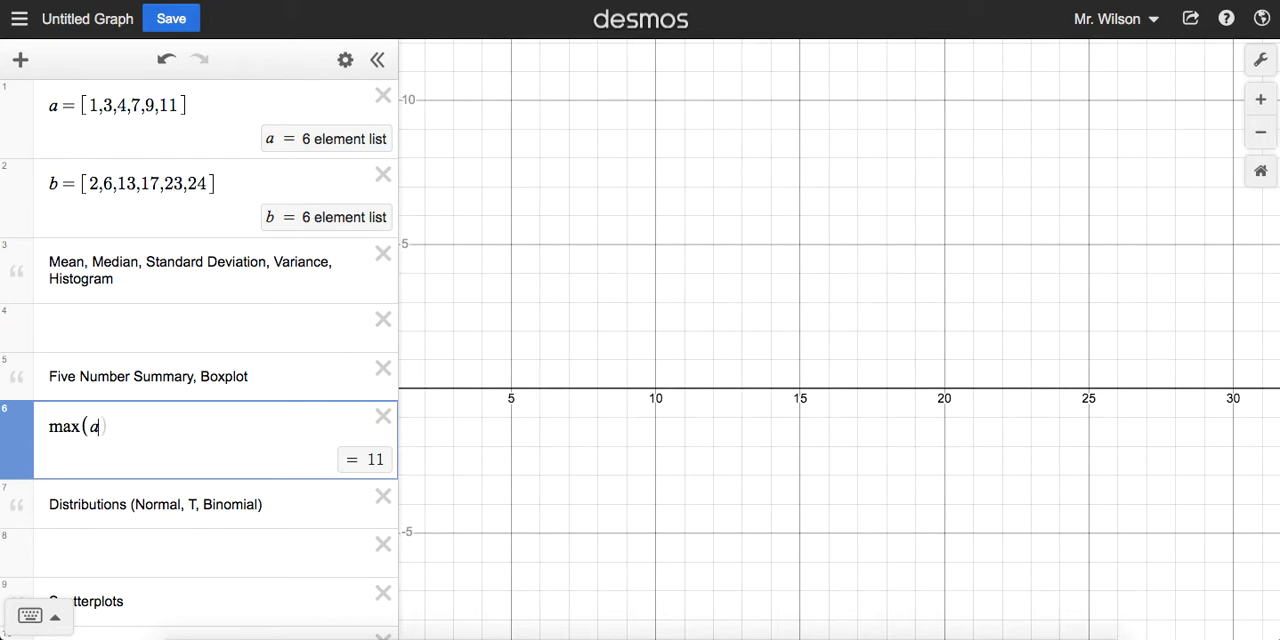
Step: Replace the maximum expression with the quartile function applied to list a
key(BackSpace)
key(BackSpace)
key(BackSpace)
key(BackSpace)
key(BackSpace)
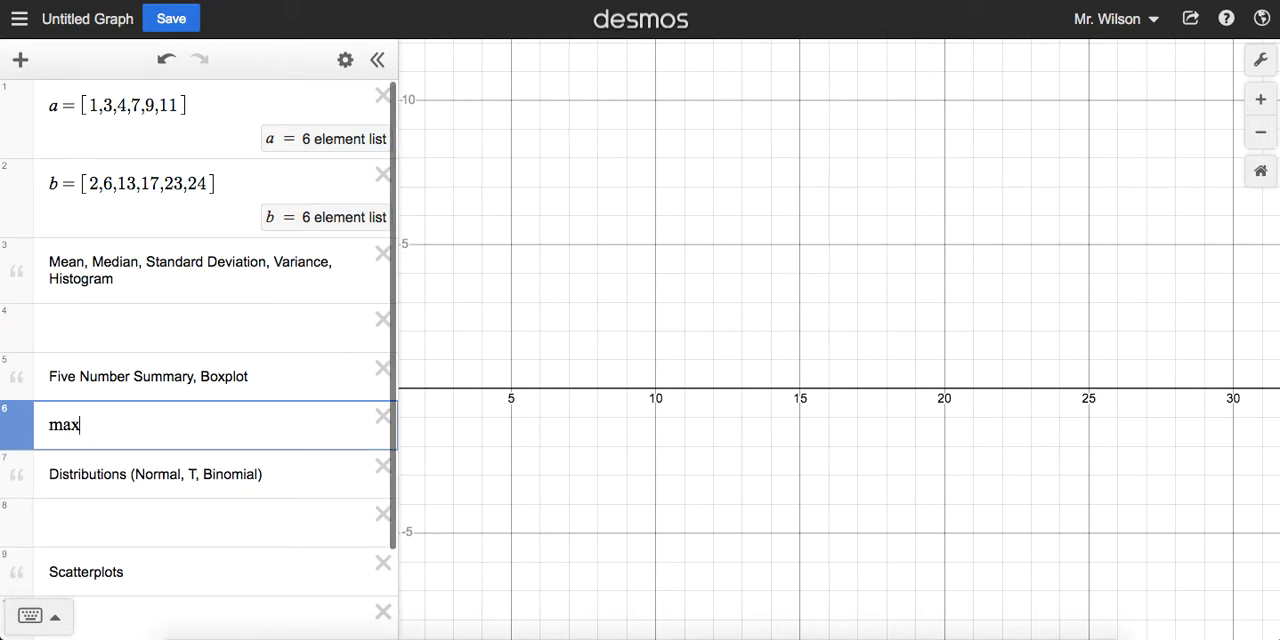
text(quart)
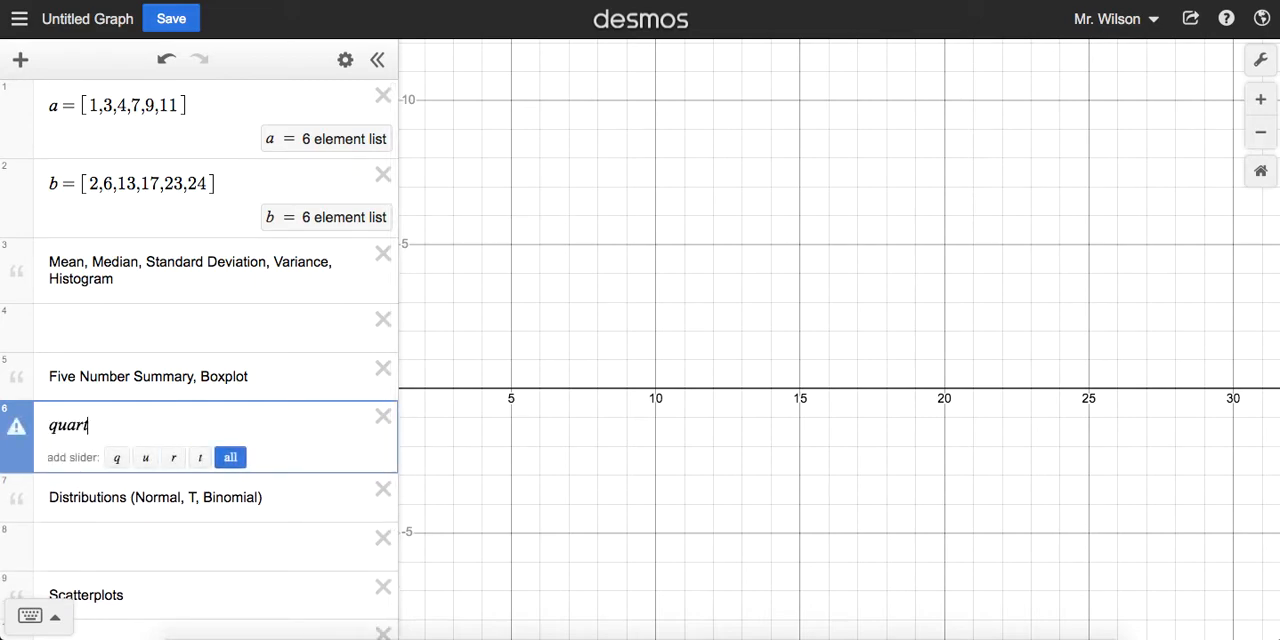
text(ile()
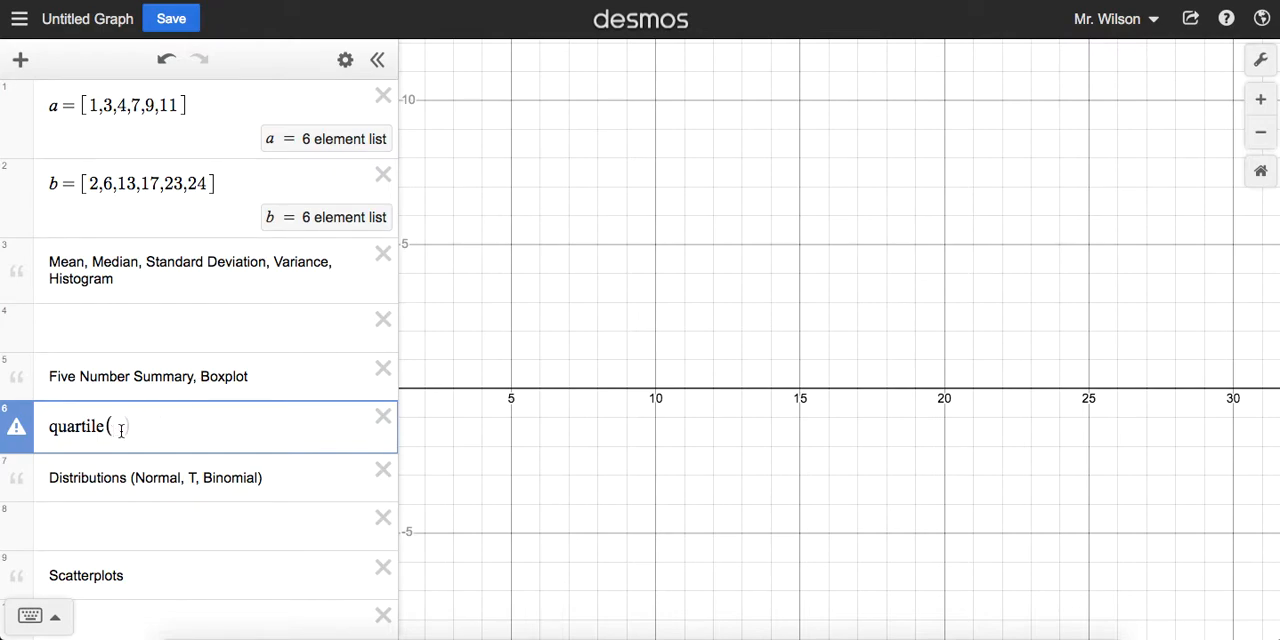
text(a)
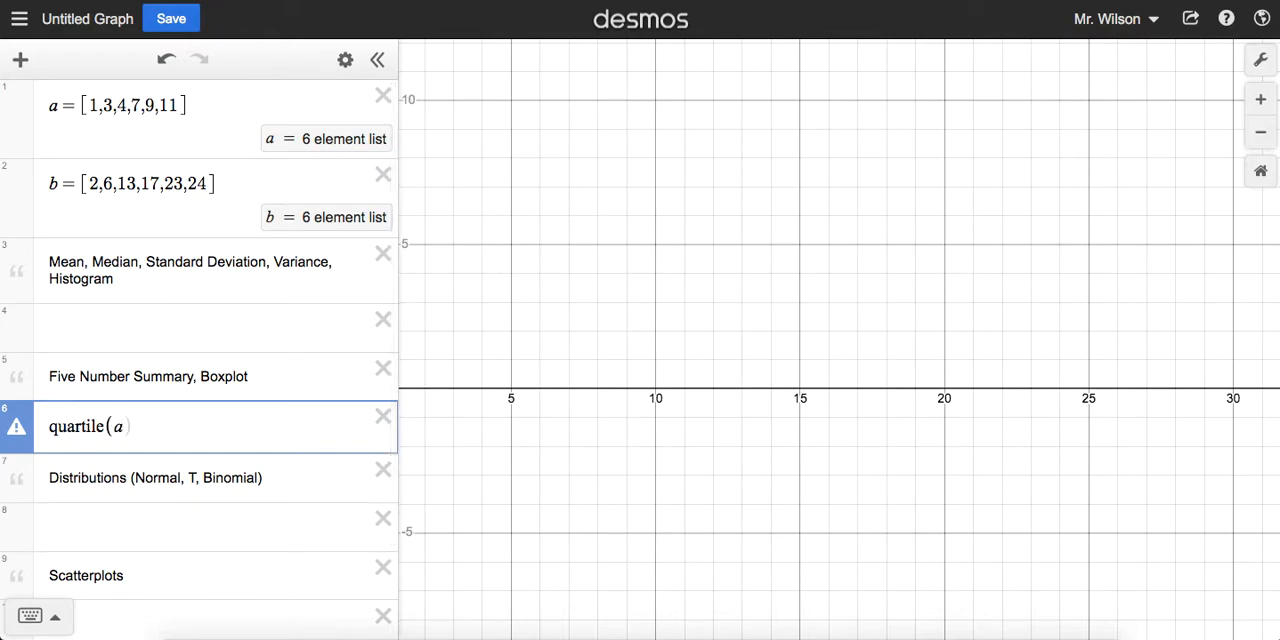
text(,)
Step: Check the warnings on the quartile expression, with and without a trailing comma, to learn which arguments it requires
key(BackSpace)
key(BackSpace)
click(17, 431)
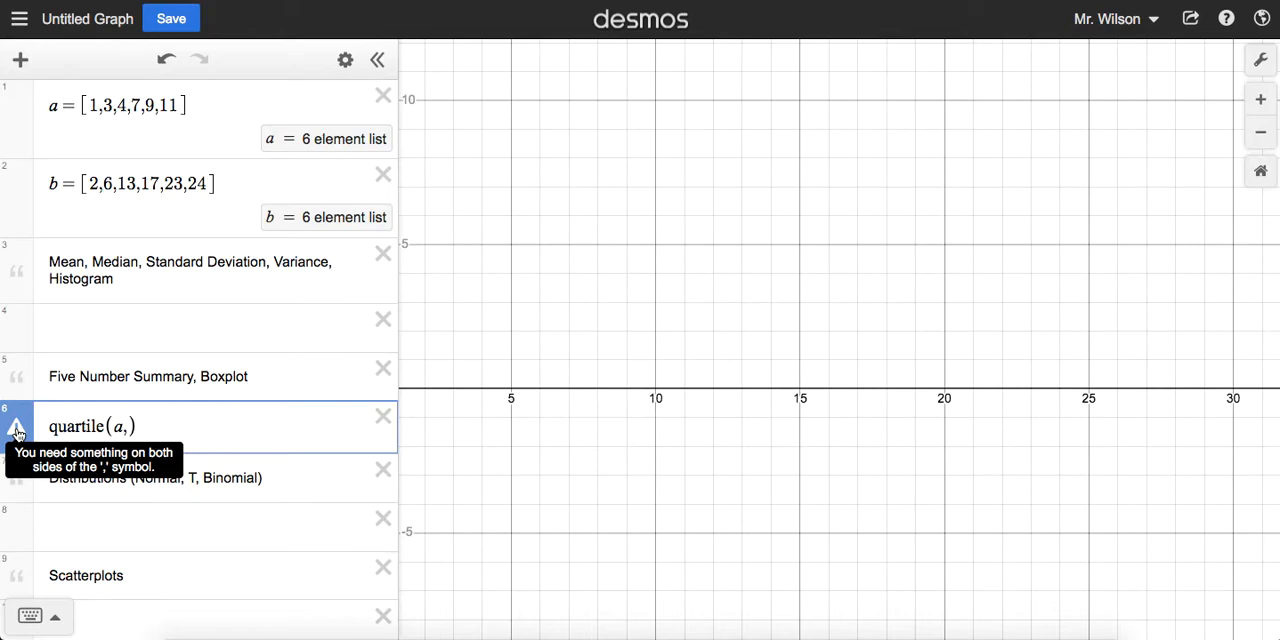
click(128, 427)
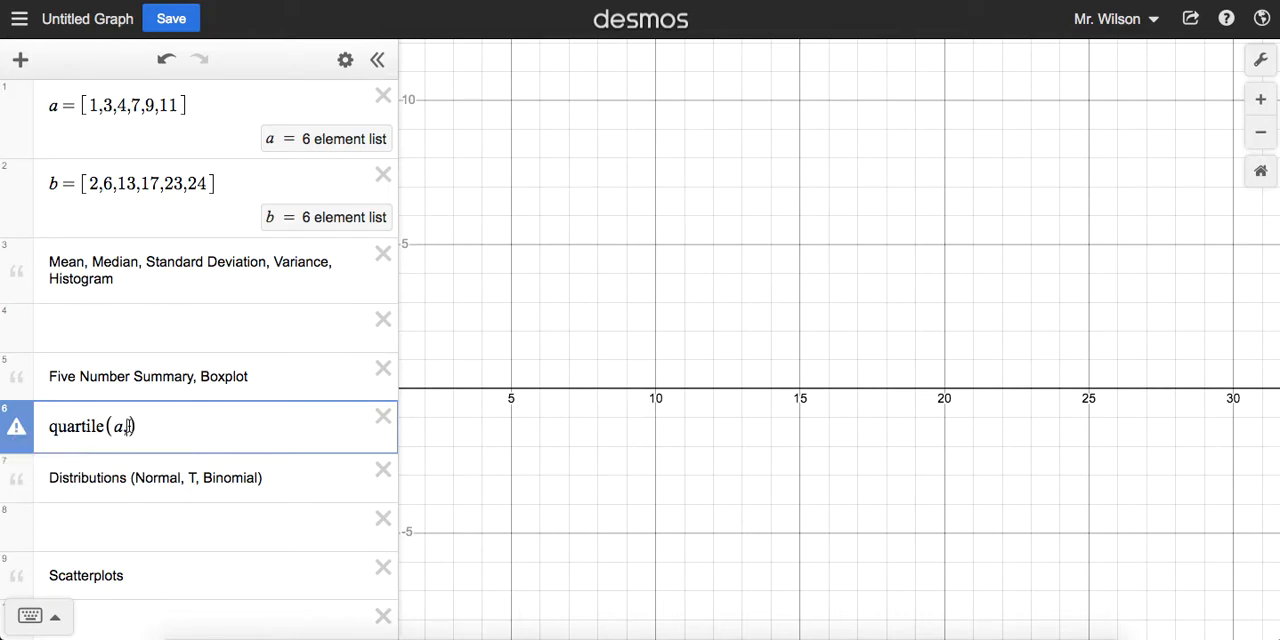
key(BackSpace)
mouse_move(22, 431)
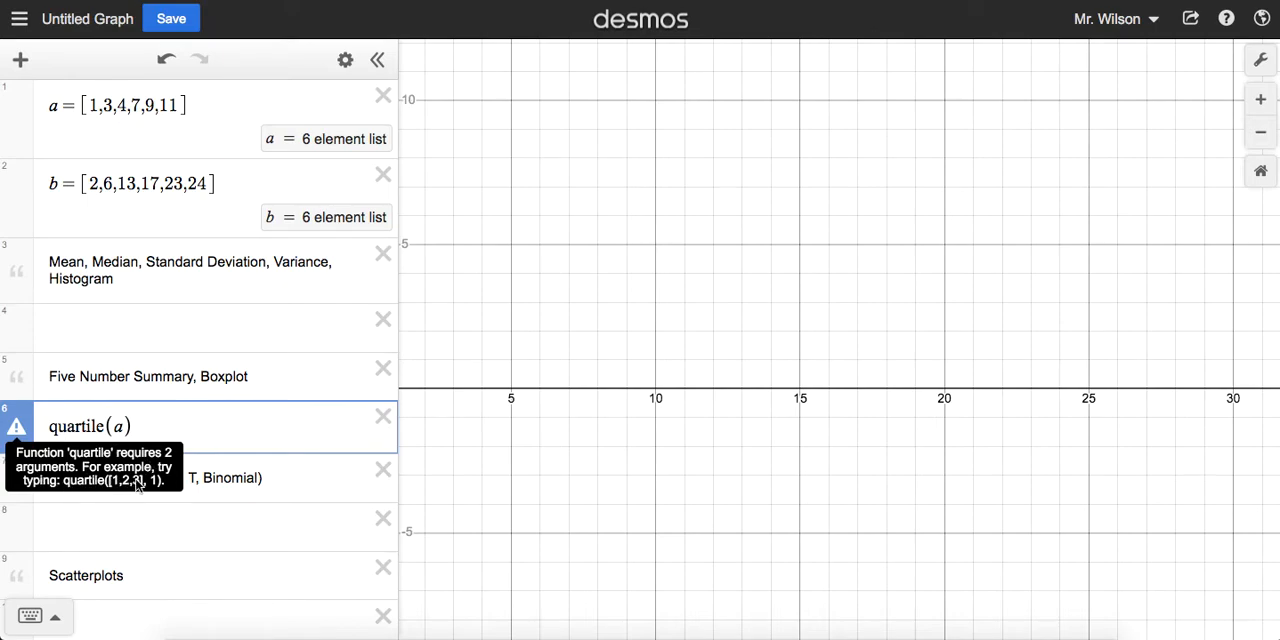
drag(107, 478, 166, 480)
Step: Add a second argument to the quartile of list a, trying 1, 2, 3, 4 and 0
click(120, 427)
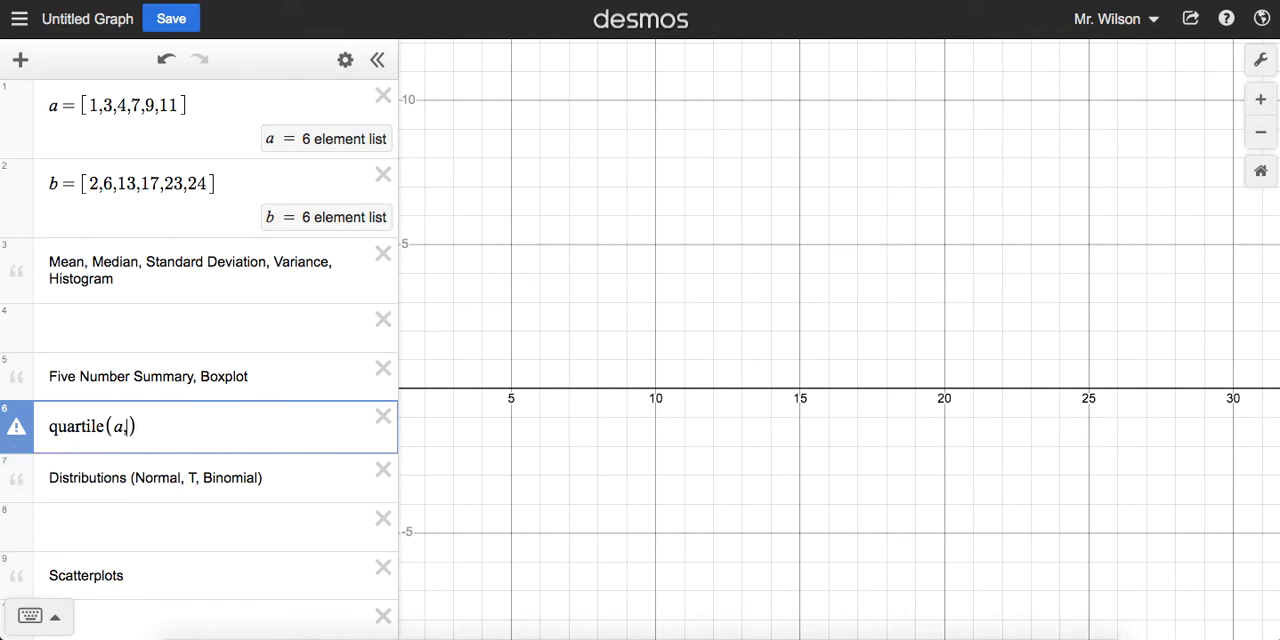
text(,1)
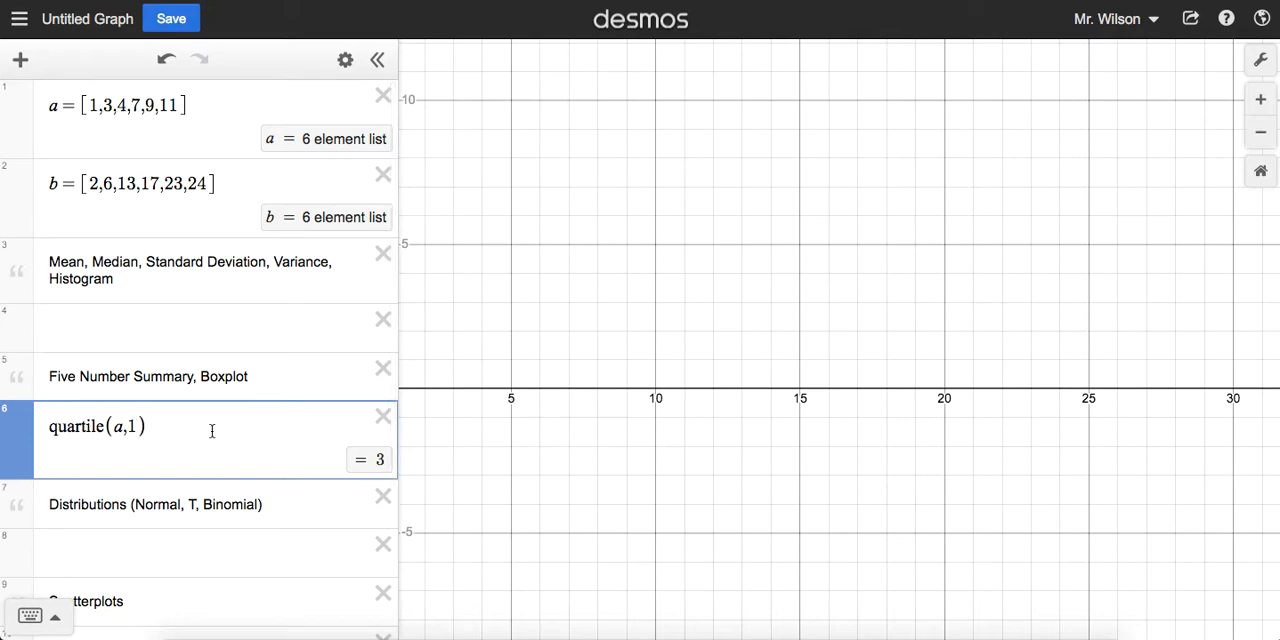
key(BackSpace)
text(2)
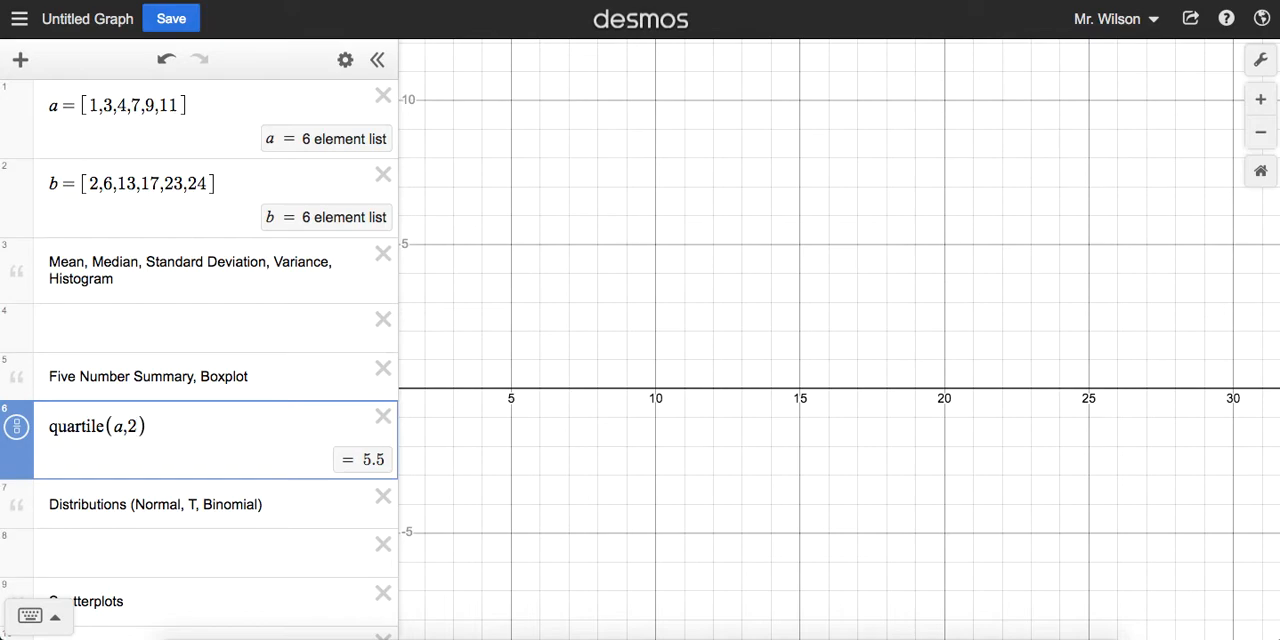
key(BackSpace)
text(3)
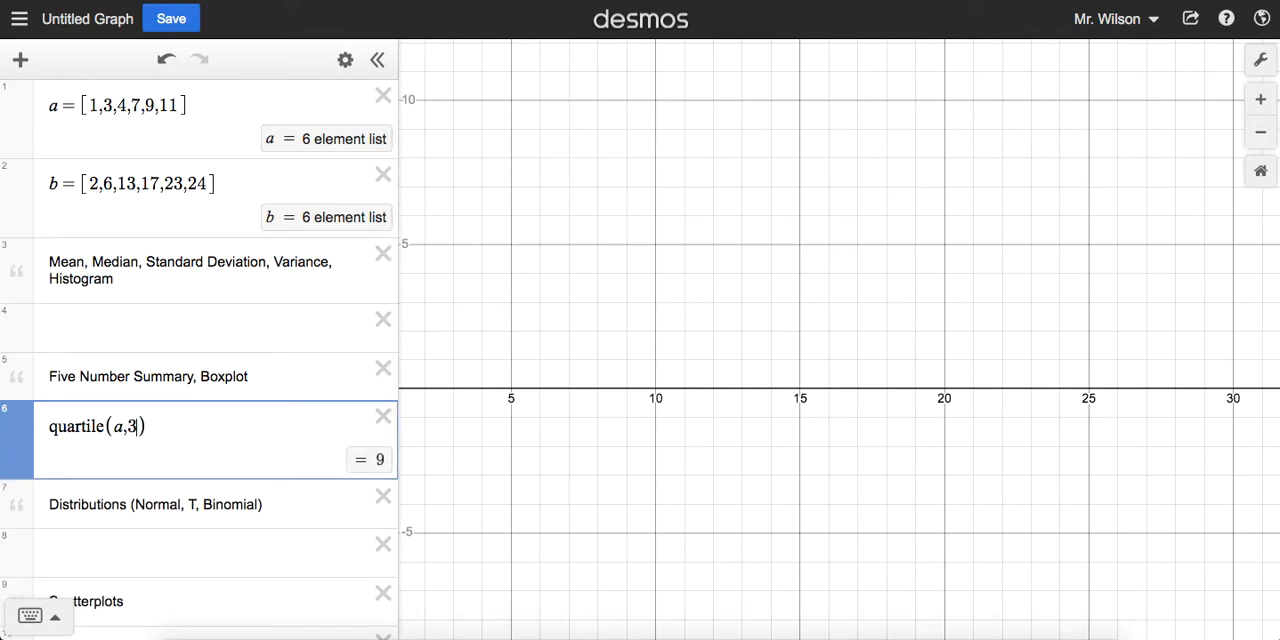
key(BackSpace)
text(4)
key(BackSpace)
text(0)
Step: Replace the quartile expression with boxplot(a) and enlarge the view so the whole boxplot fills the graph
drag(210, 420, 48, 426)
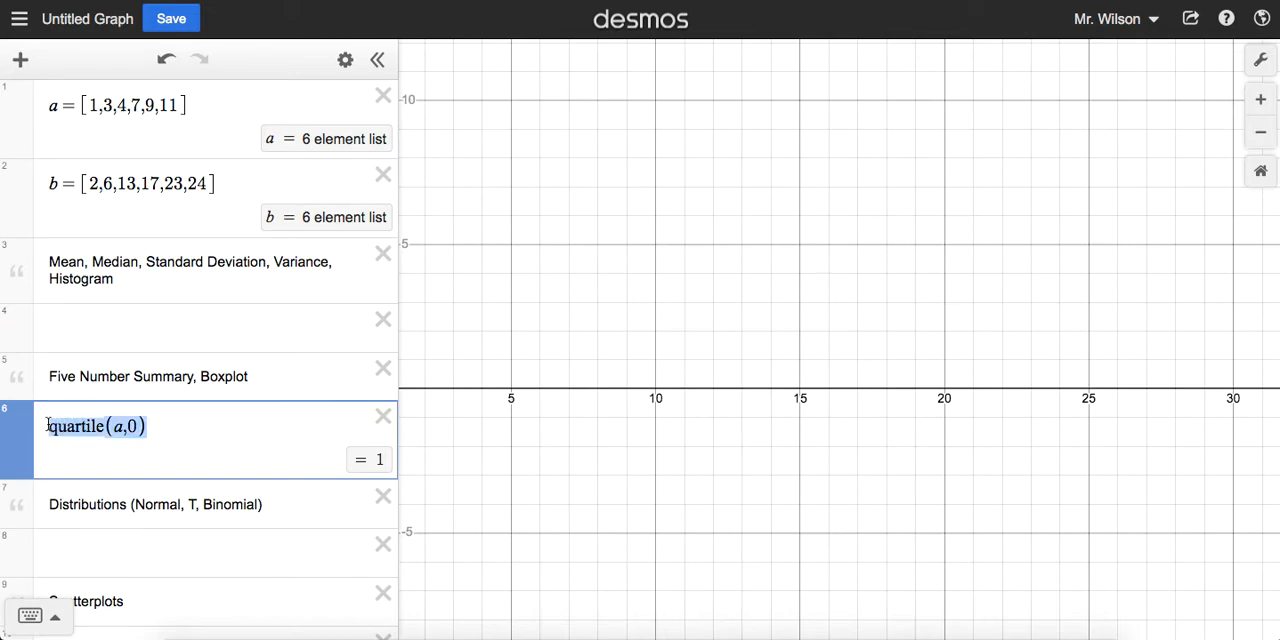
text(boxplot)
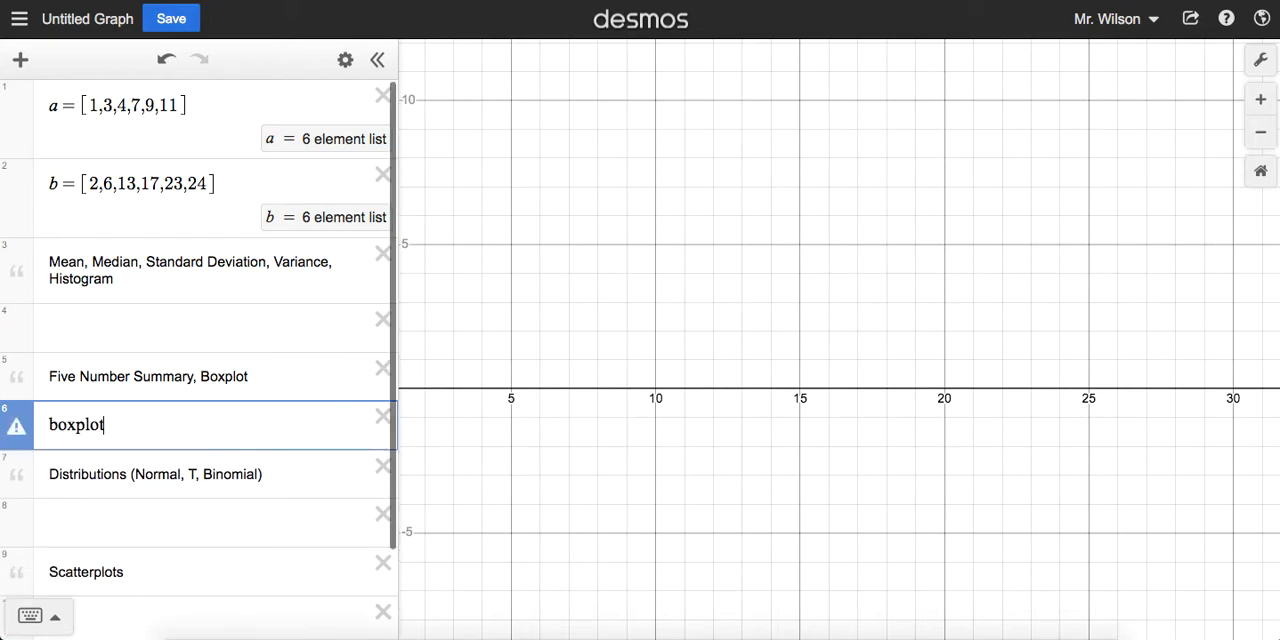
text((a)
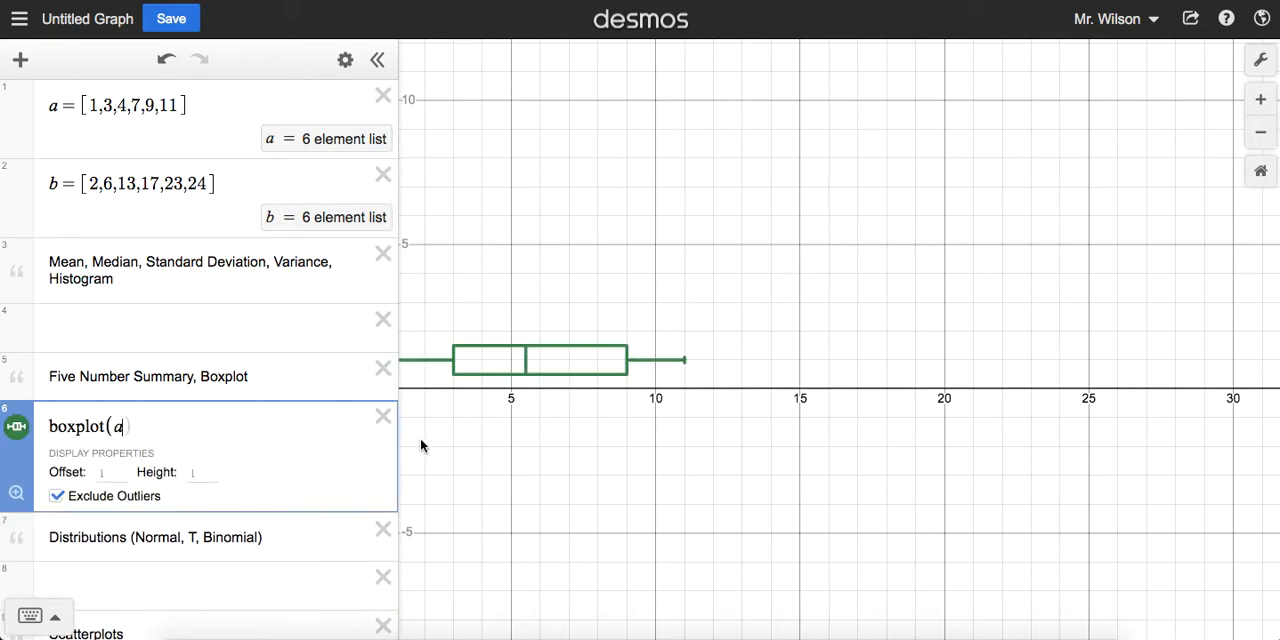
drag(539, 450, 709, 449)
scroll(706, 451, up, 5)
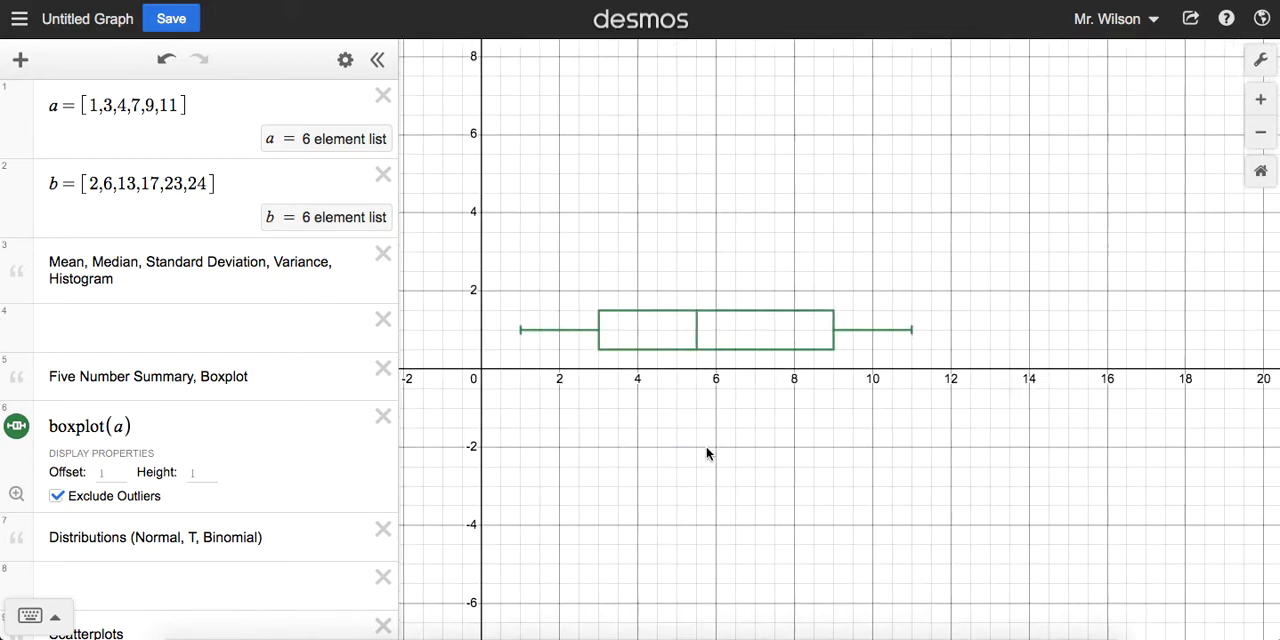
drag(737, 389, 839, 490)
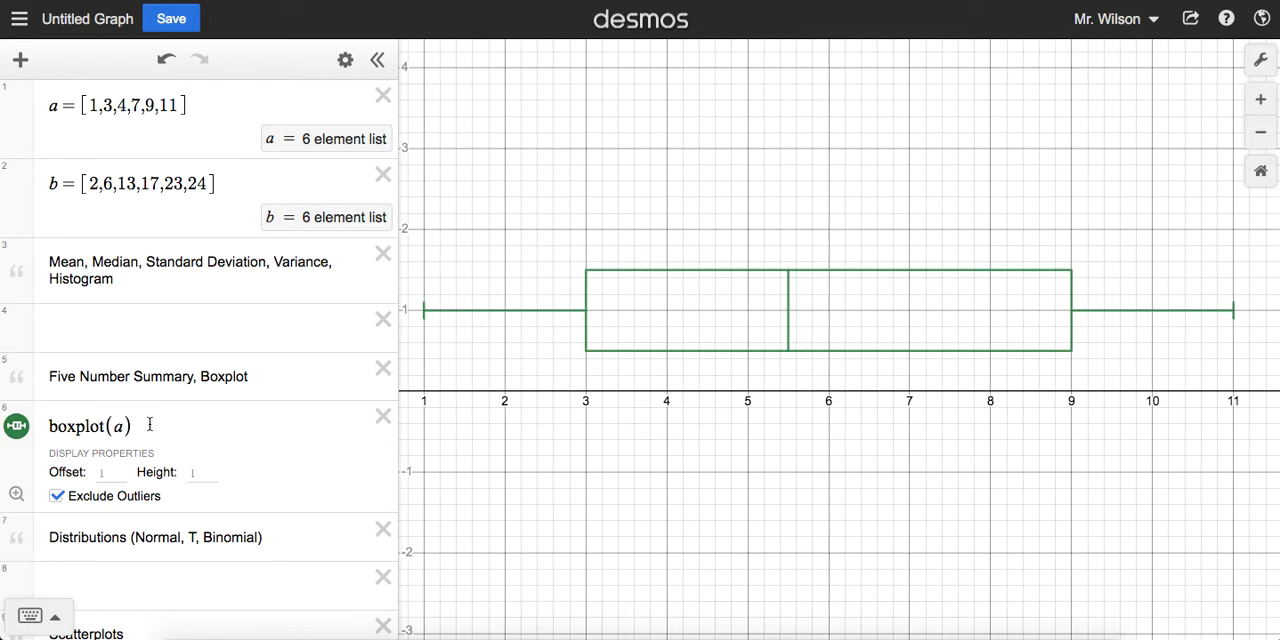
Step: Append the value 25 to list a and turn off Exclude Outliers for its boxplot
click(113, 472)
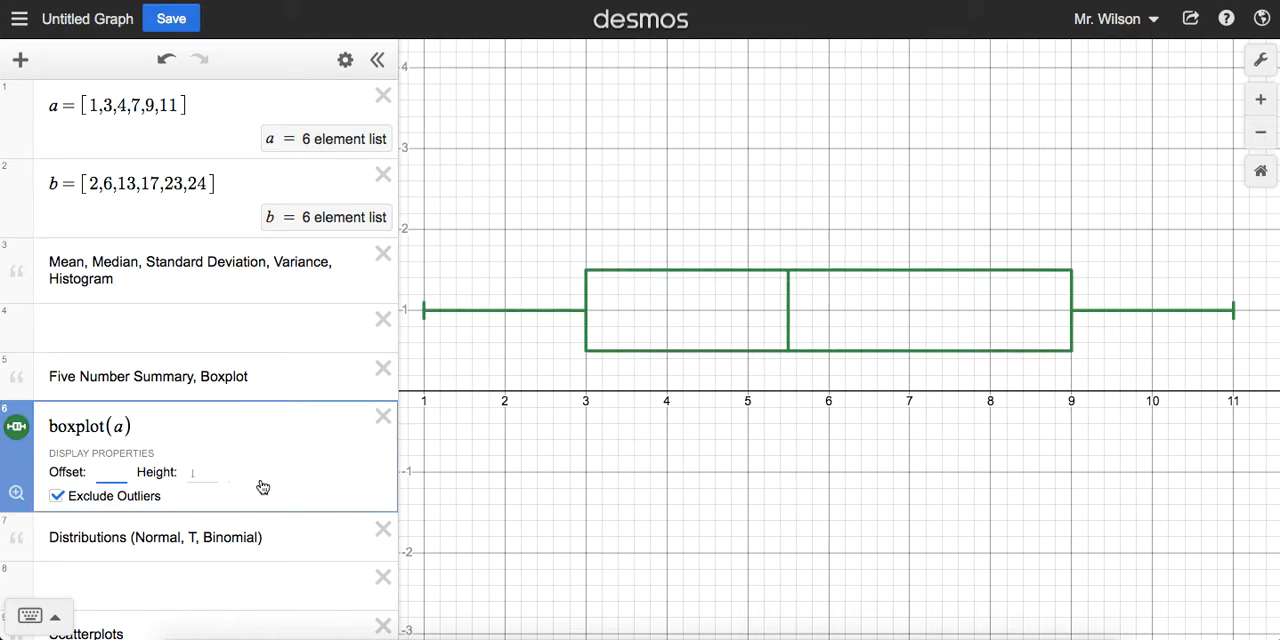
click(203, 472)
click(180, 104)
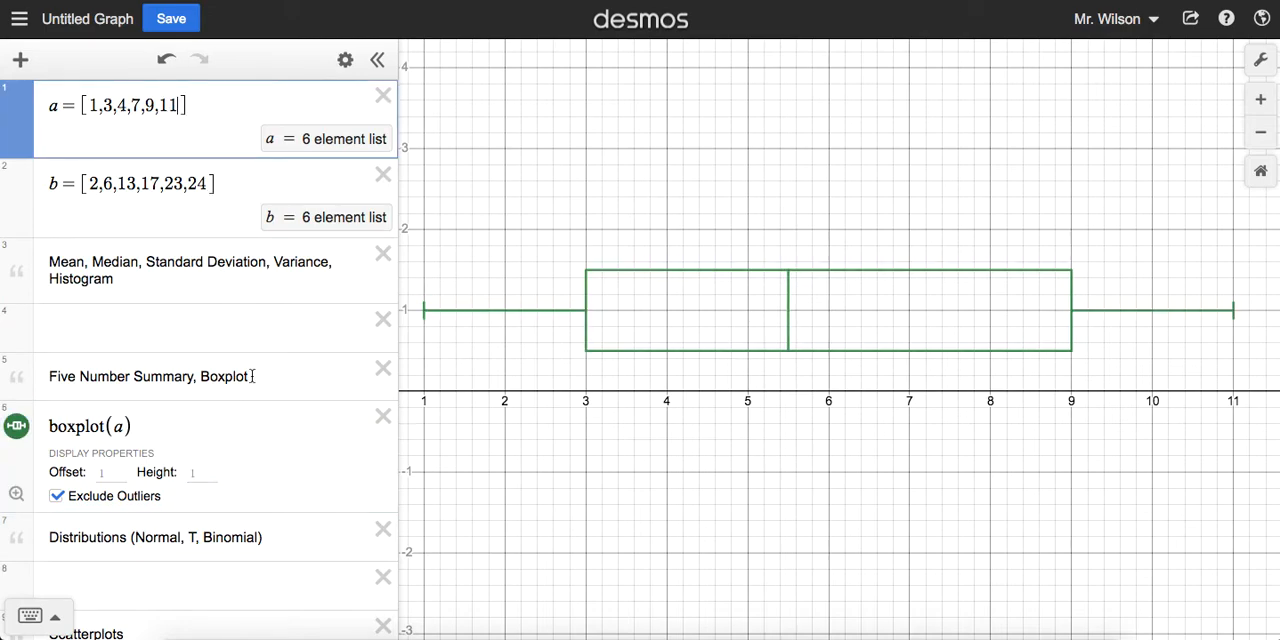
text(,2)
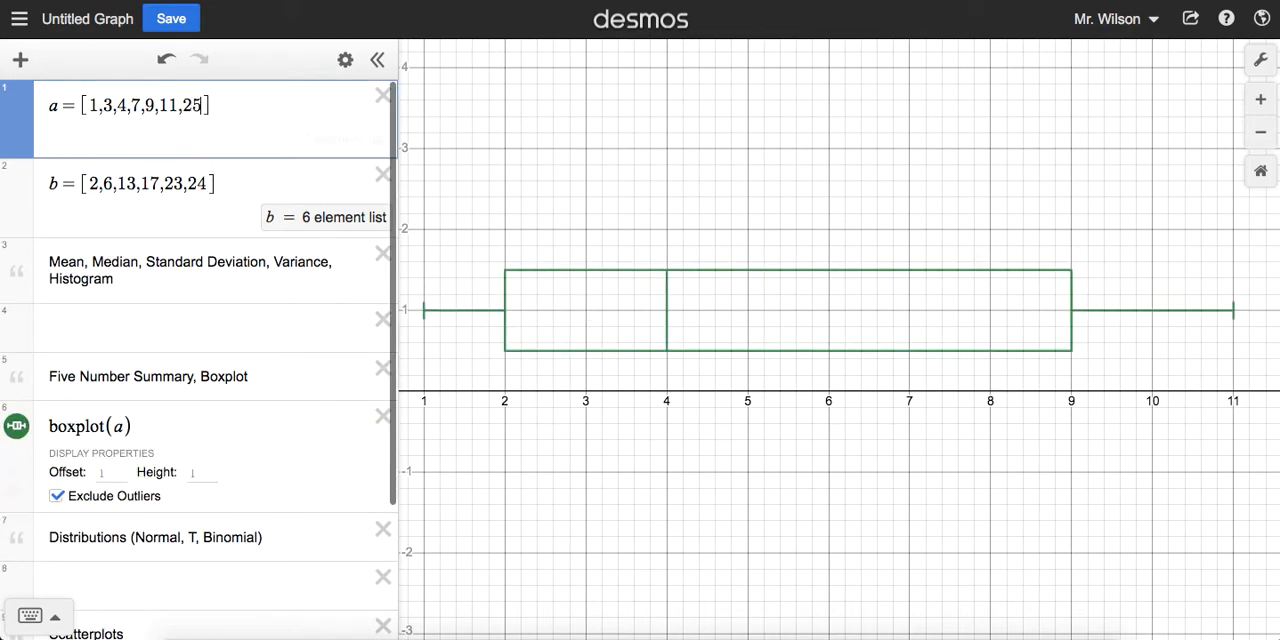
text(5)
scroll(846, 458, down, 4)
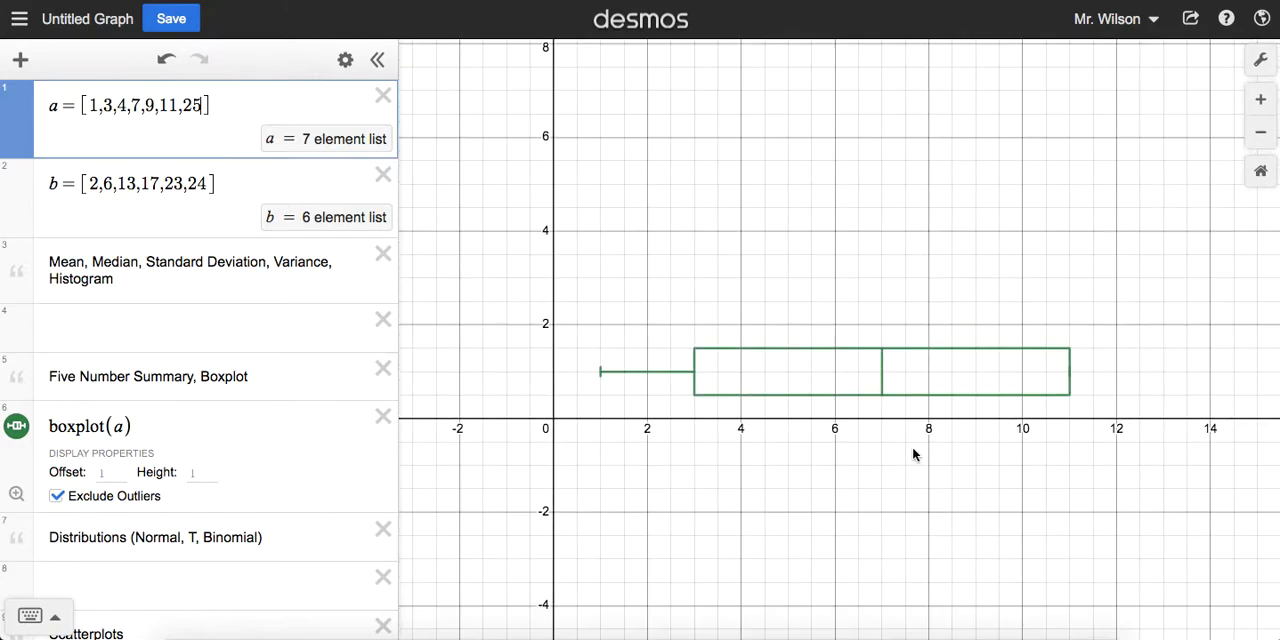
drag(990, 445, 737, 449)
scroll(903, 389, down, 3)
drag(903, 389, 861, 383)
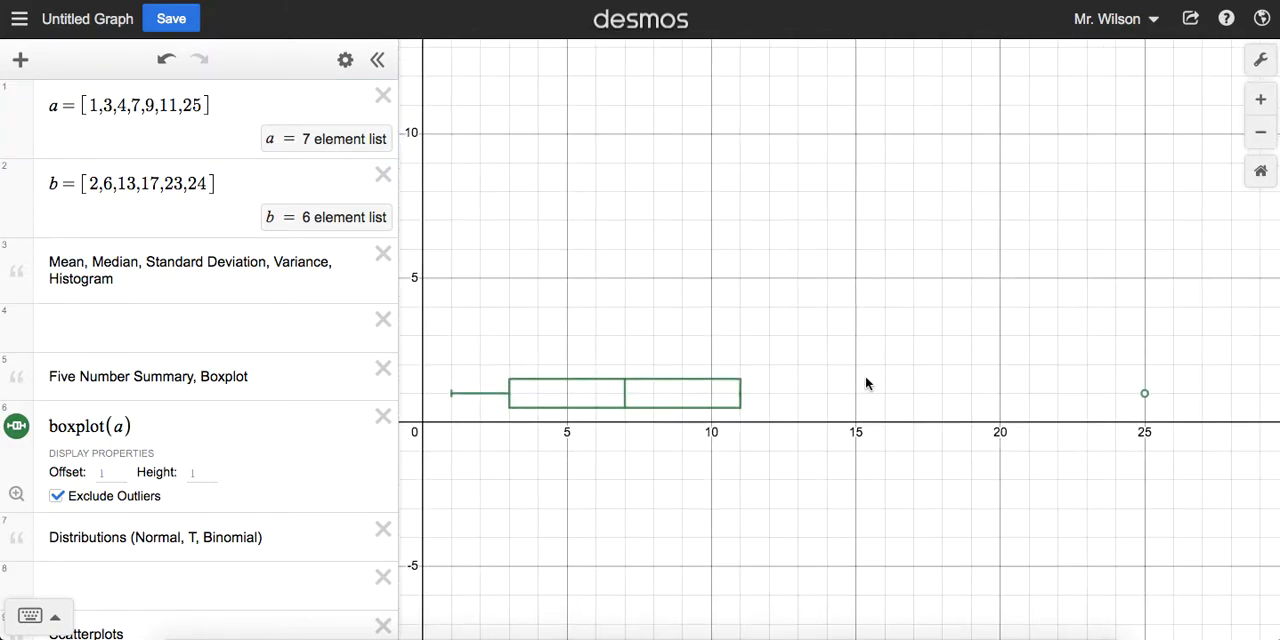
mouse_move(1143, 395)
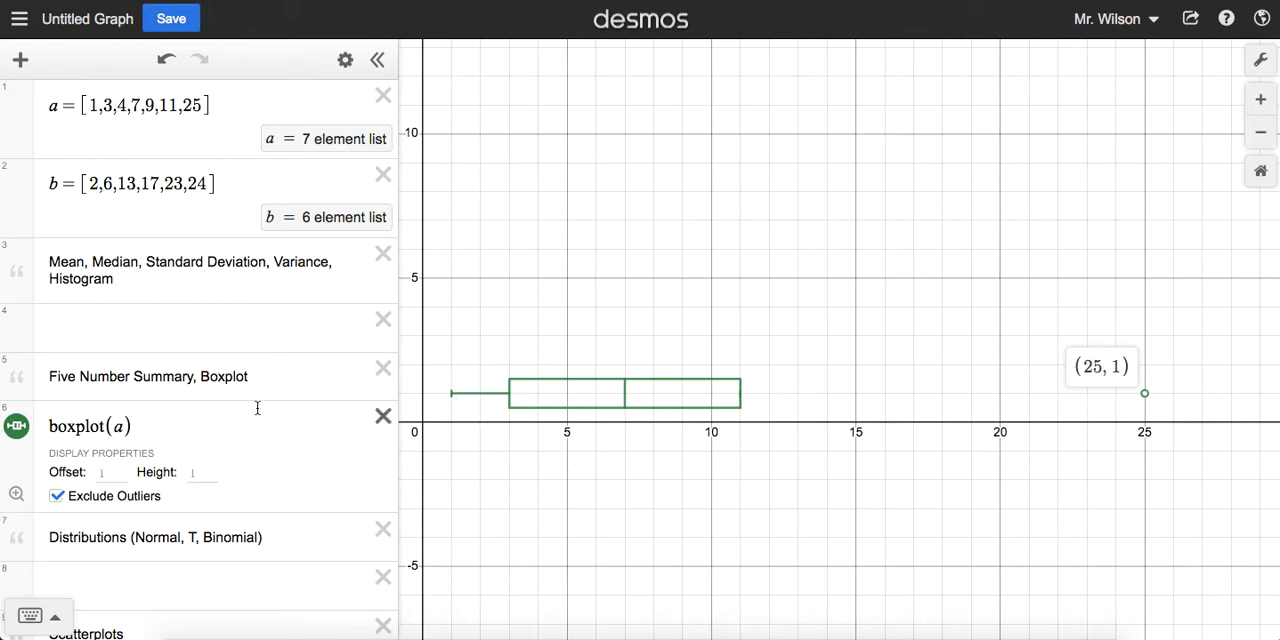
click(57, 496)
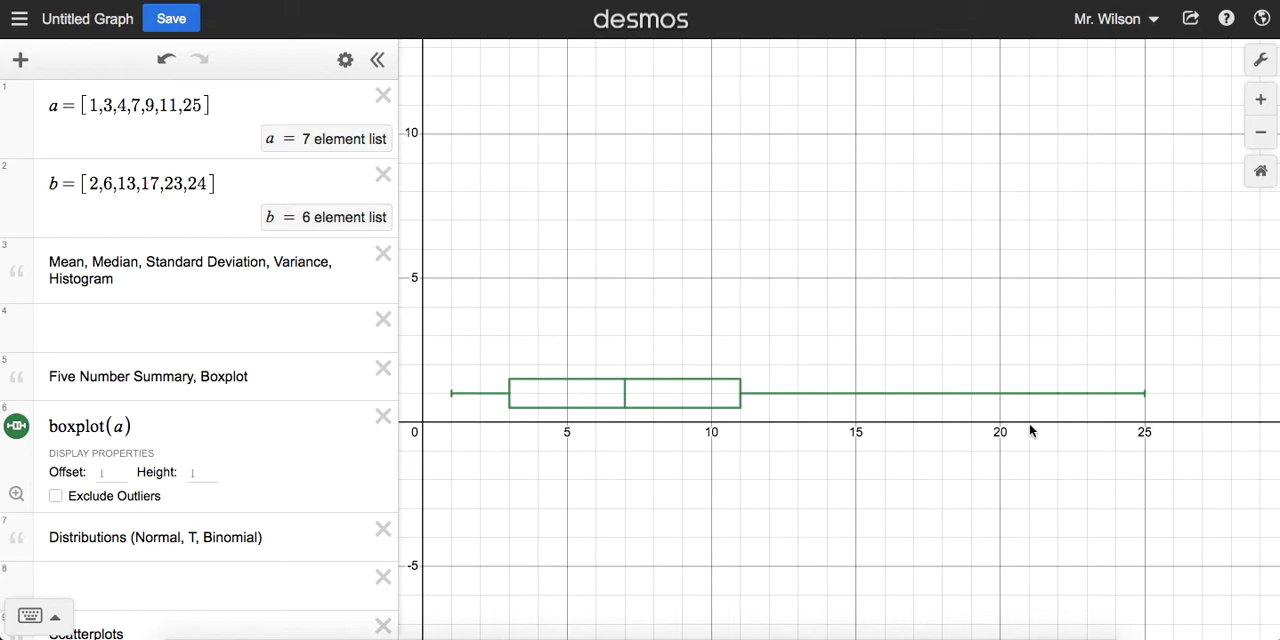
Step: Remove the value 25 from list a and turn Exclude Outliers back on for the boxplot
click(203, 103)
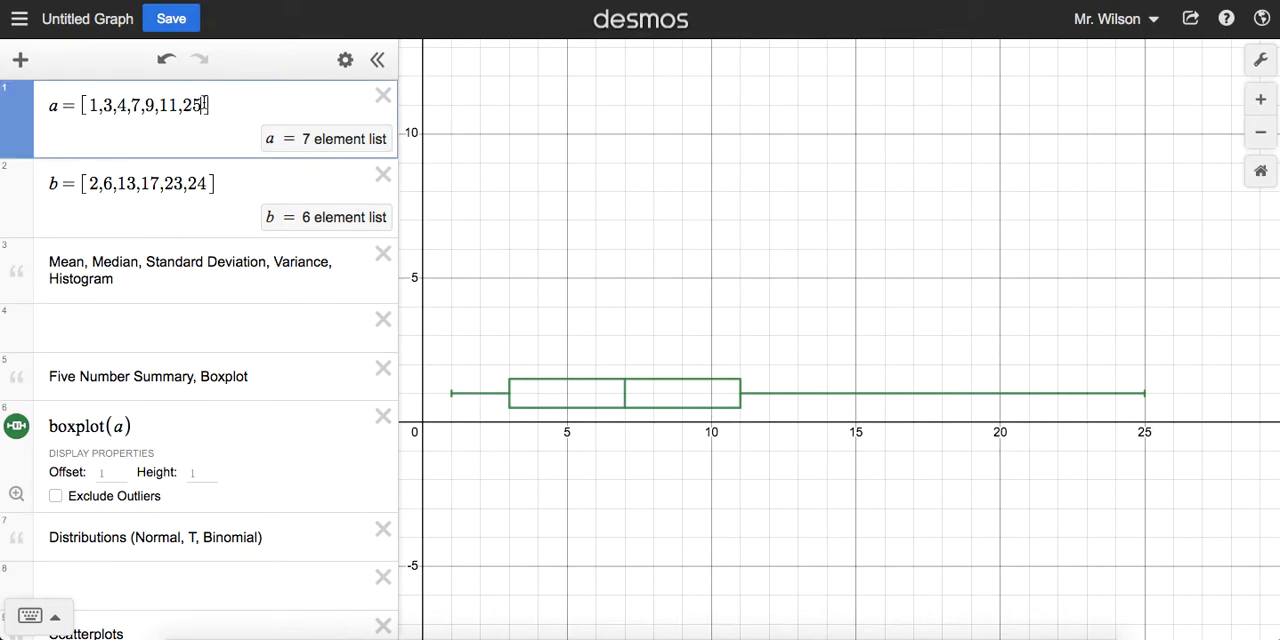
key(BackSpace)
key(BackSpace)
key(BackSpace)
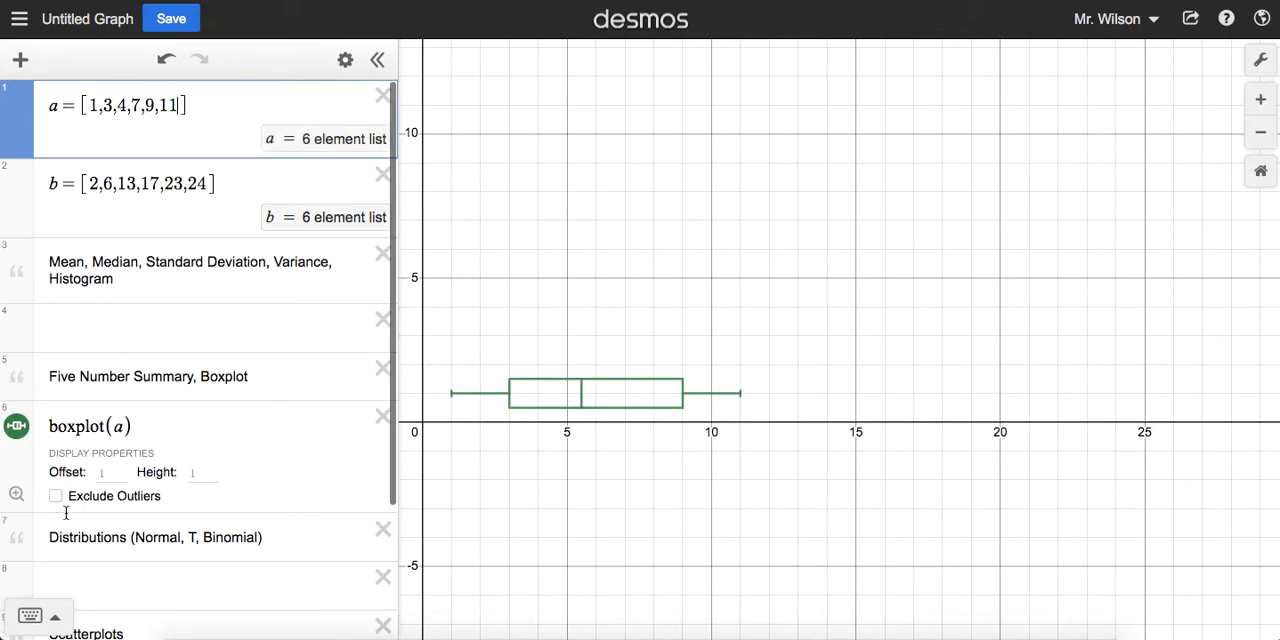
click(56, 496)
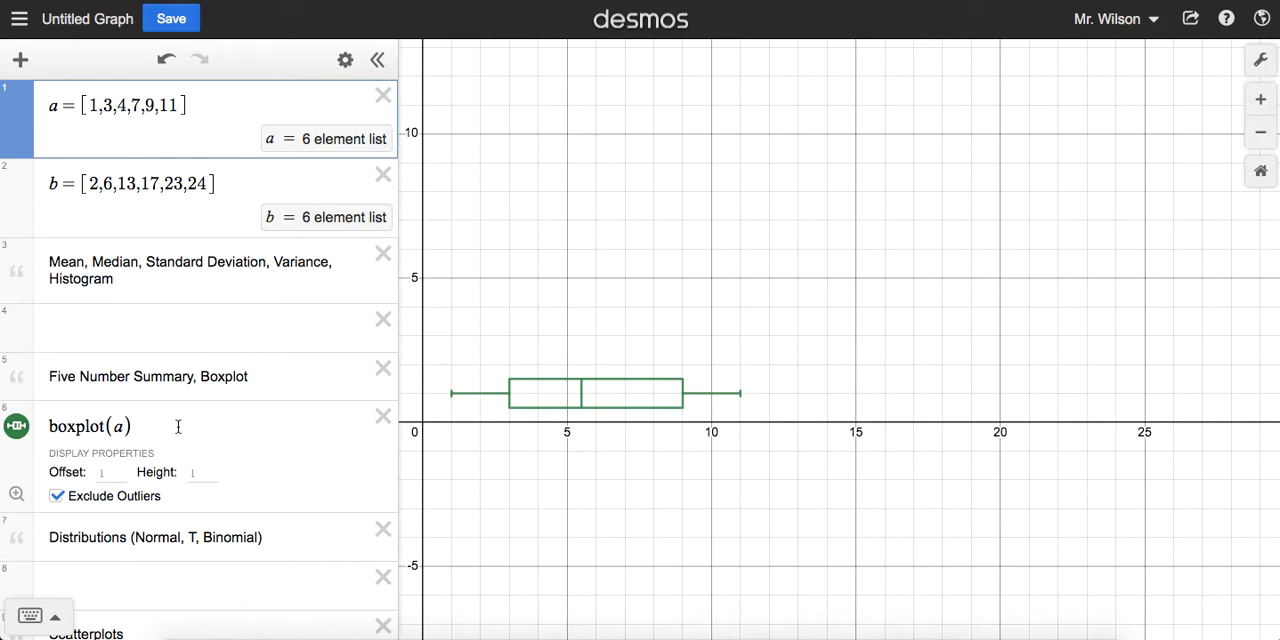
Step: Look at the colour choices available for the boxplot, keeping the green one
click(18, 424)
click(133, 421)
click(20, 430)
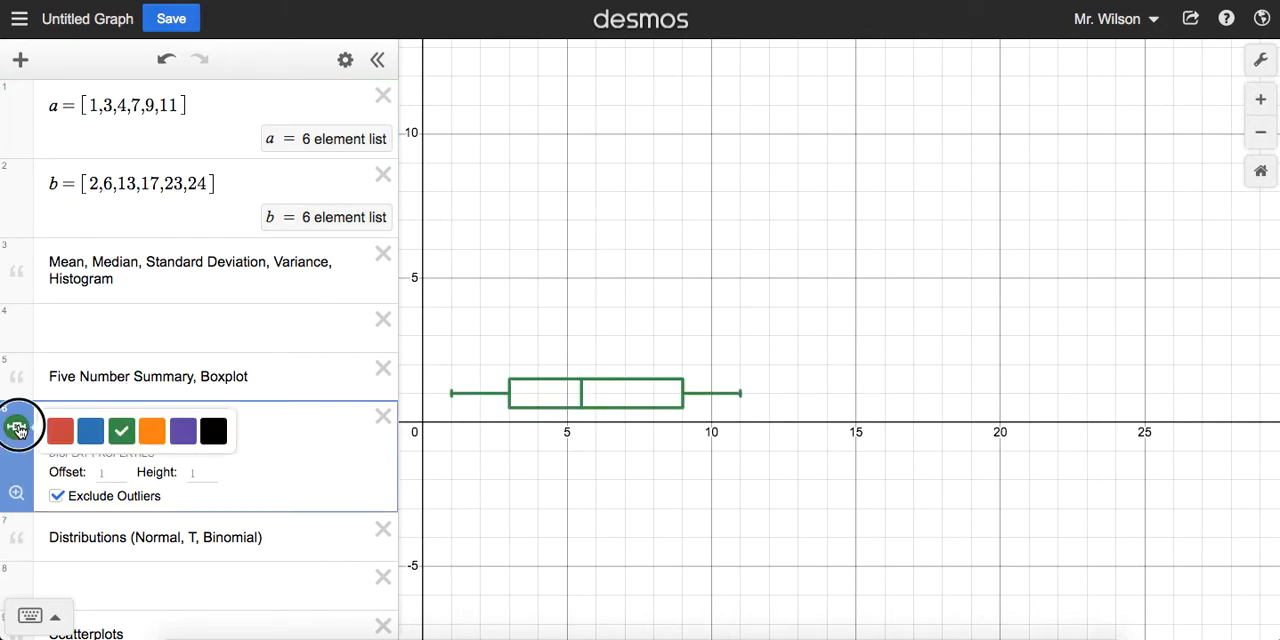
click(297, 435)
Step: Set the boxplot's height to 3, then clear the entry to restore the default height
click(201, 472)
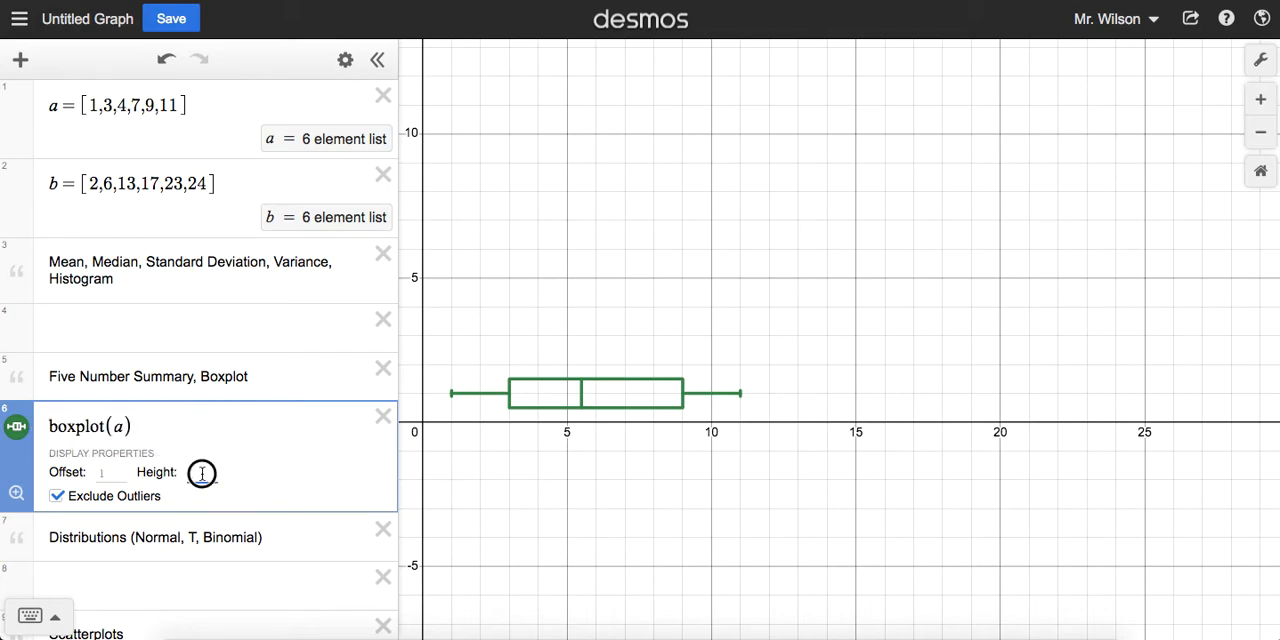
text(3)
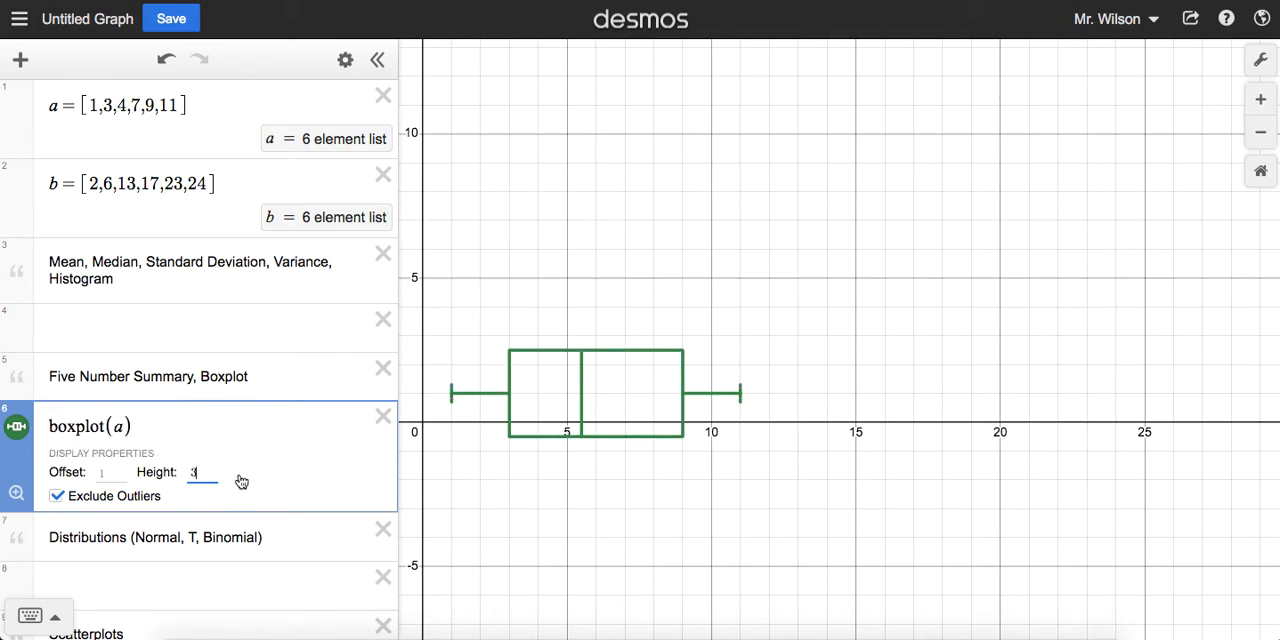
key(BackSpace)
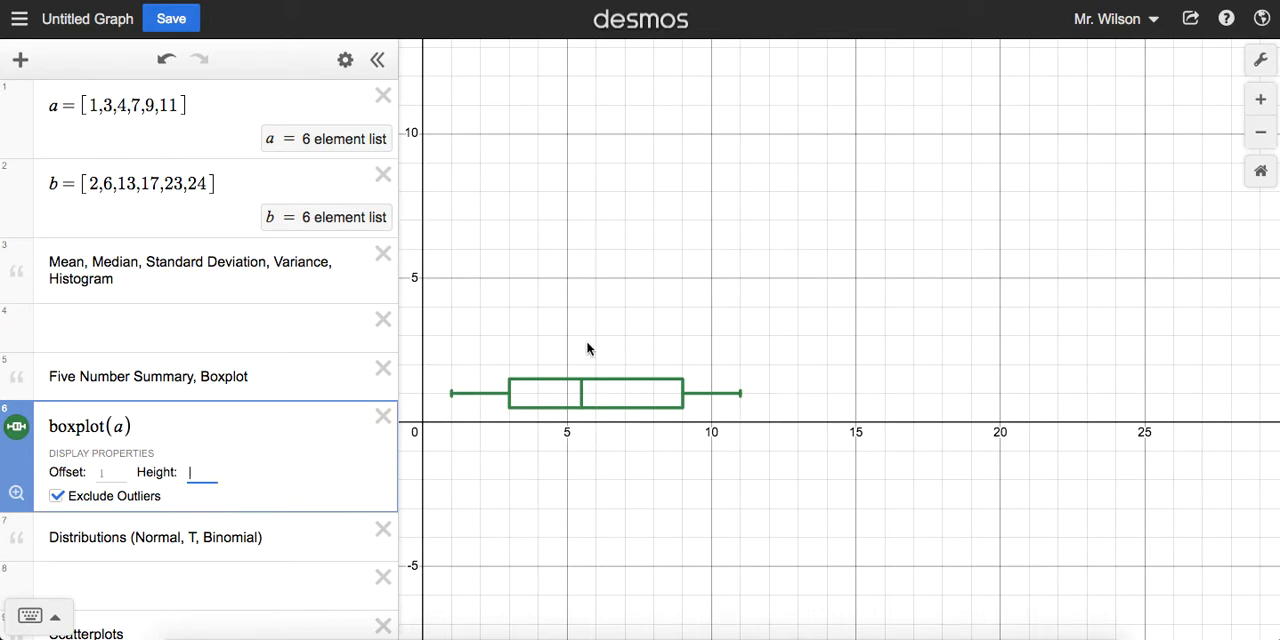
Step: Set the graph's y-axis range from -1 to 2 around the boxplot
scroll(587, 348, up, 5)
drag(574, 340, 780, 266)
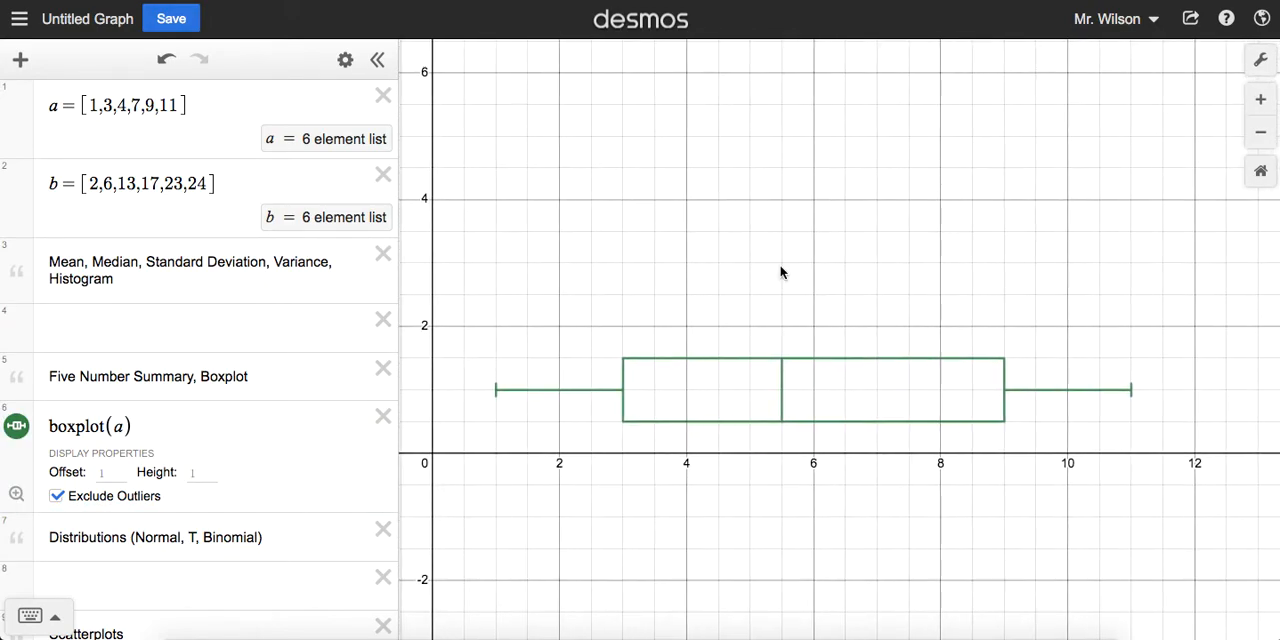
click(1262, 63)
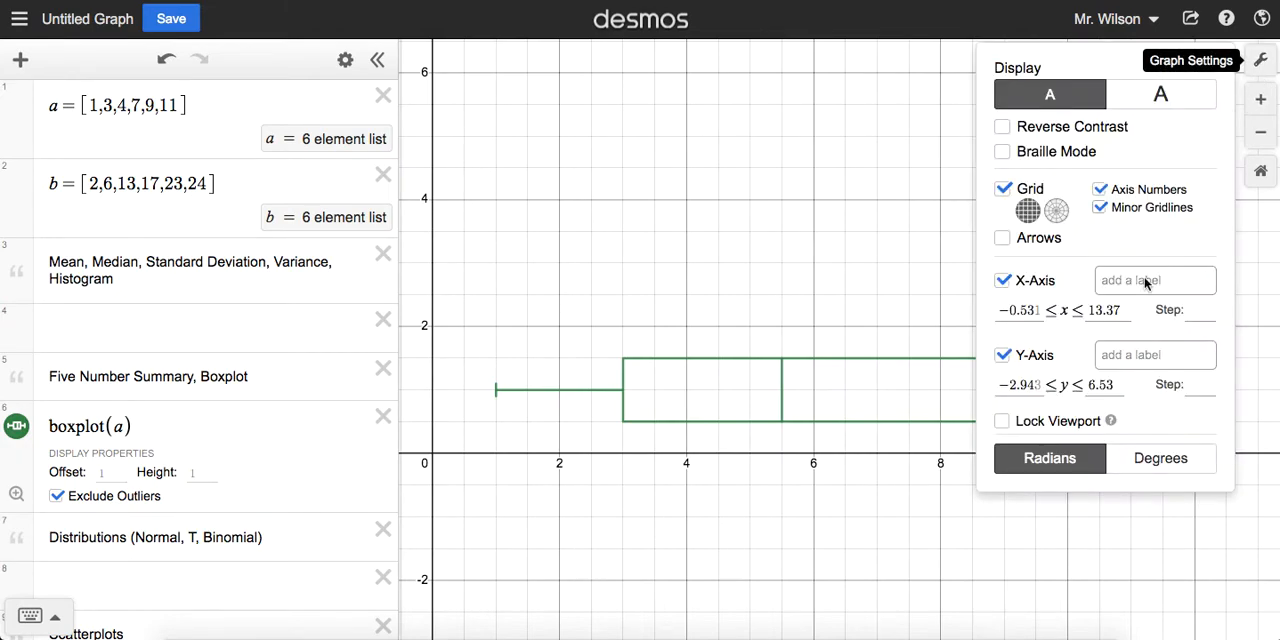
click(1022, 384)
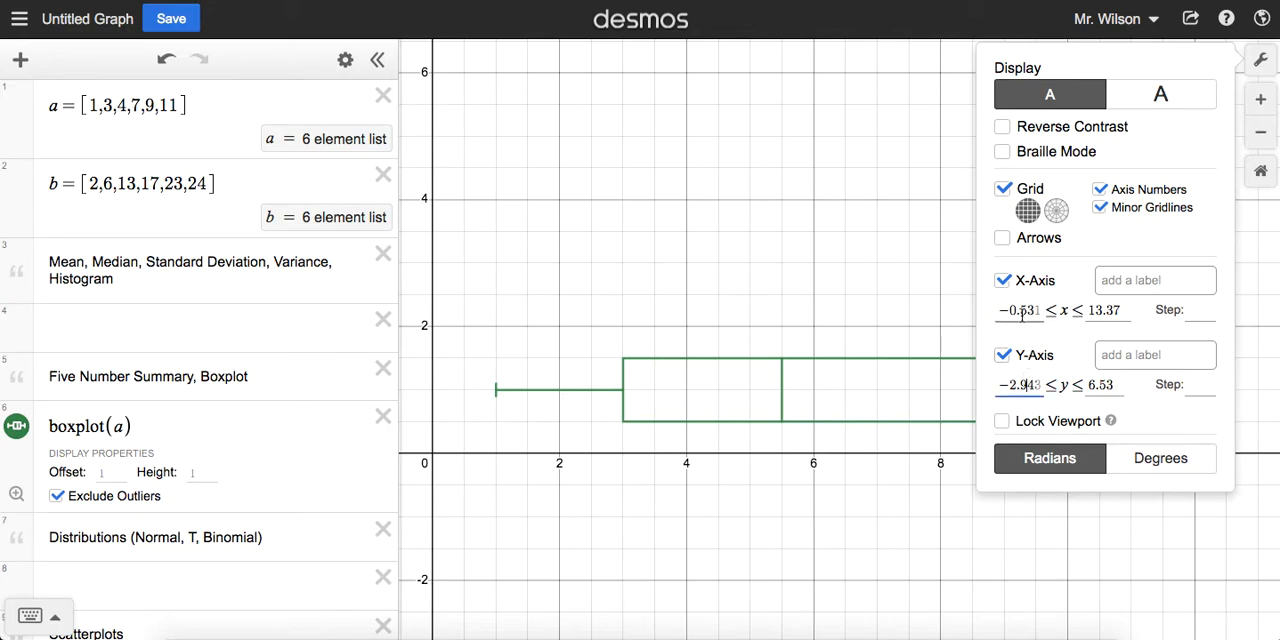
drag(1008, 384, 1128, 395)
text(-1)
text(2)
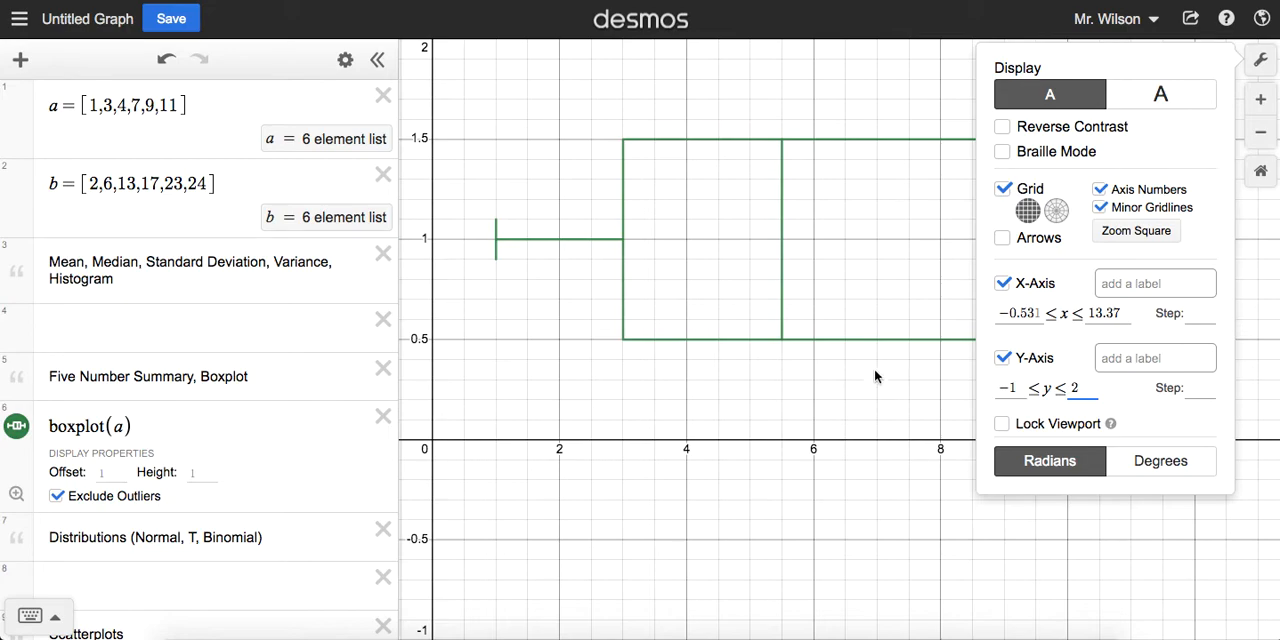
click(822, 412)
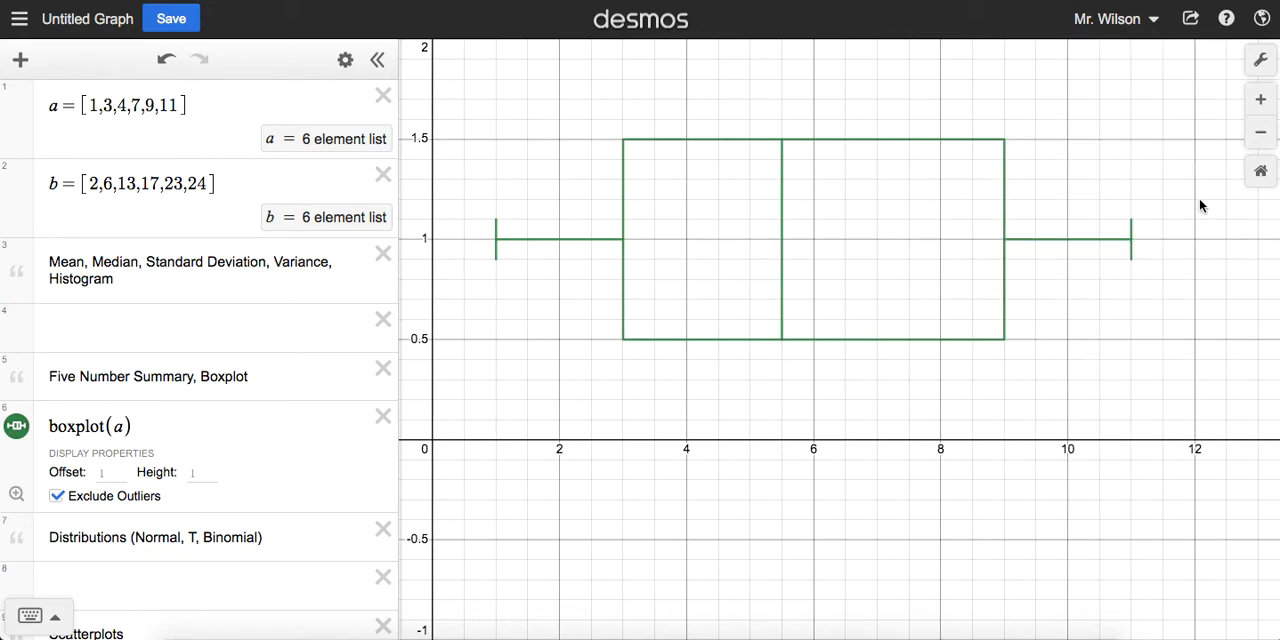
Step: Hide the grid and switch the graph to the larger display size
click(1261, 62)
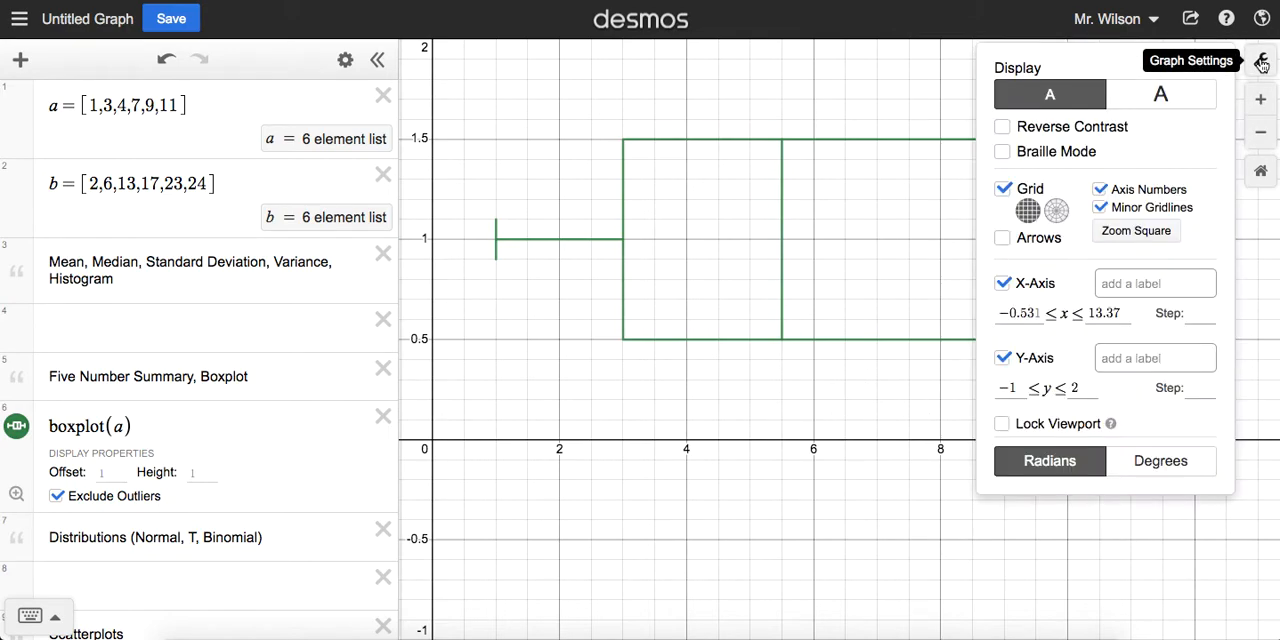
click(1004, 189)
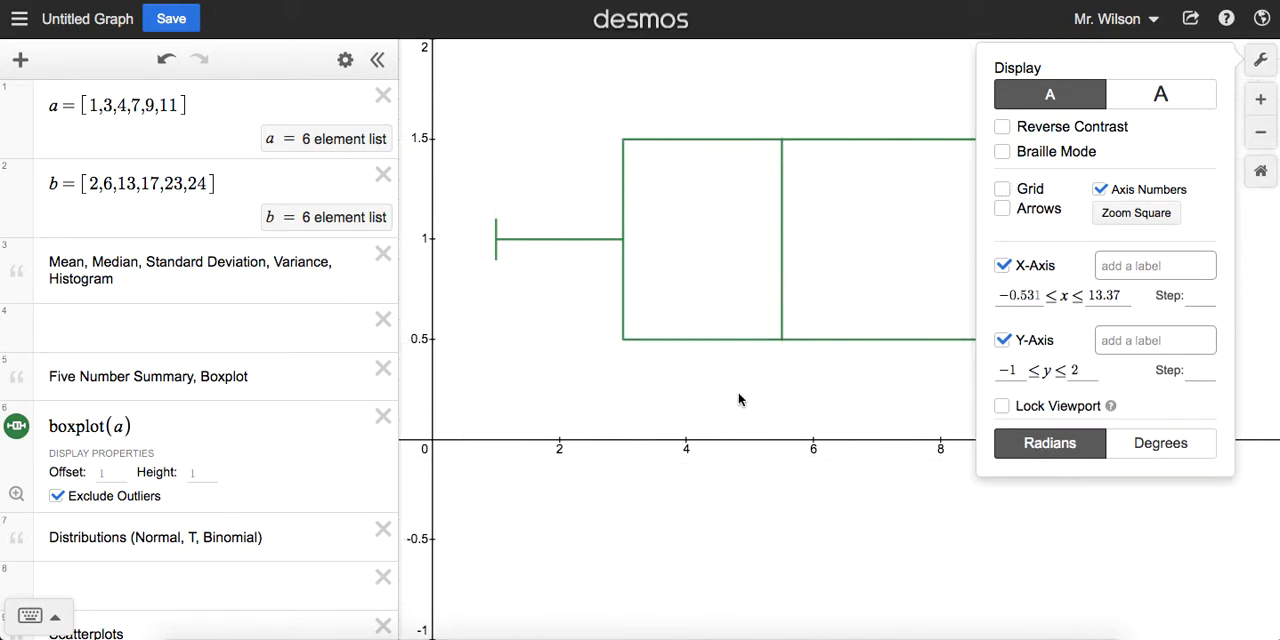
click(886, 394)
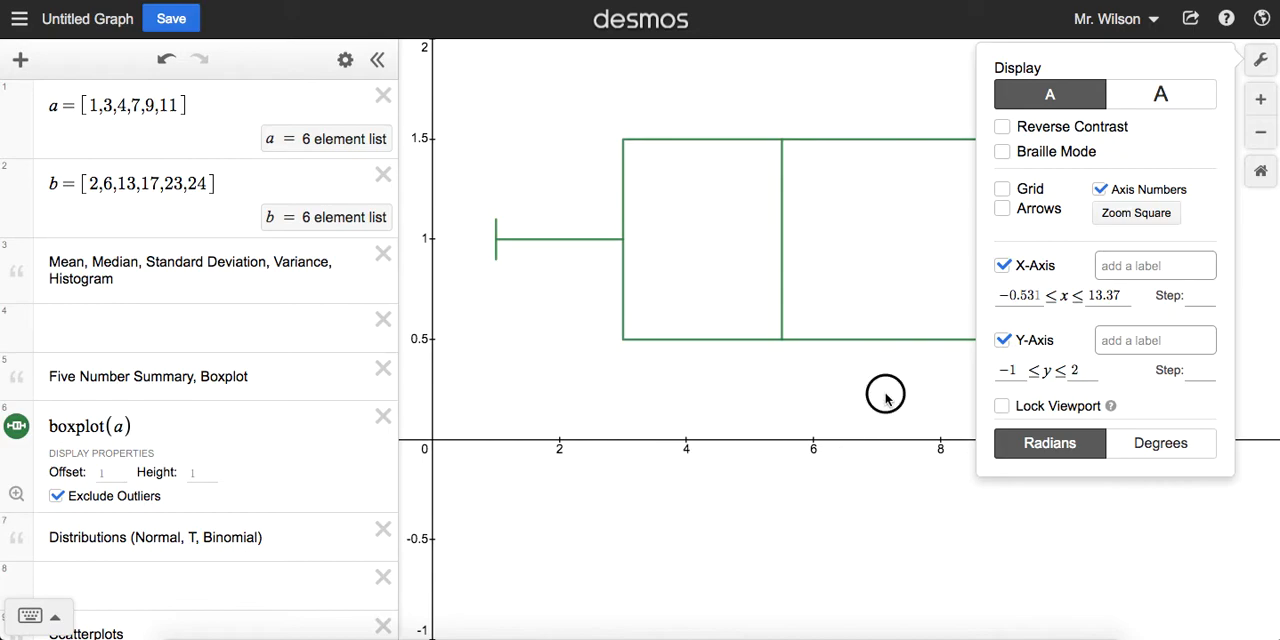
click(1265, 58)
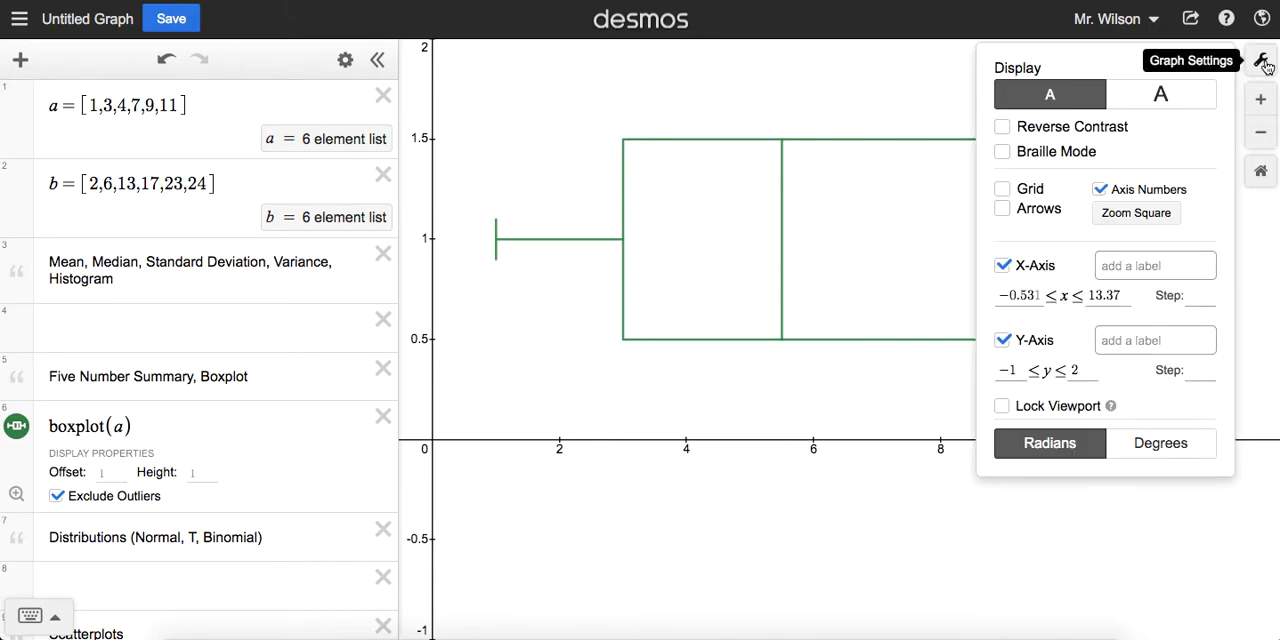
click(1160, 94)
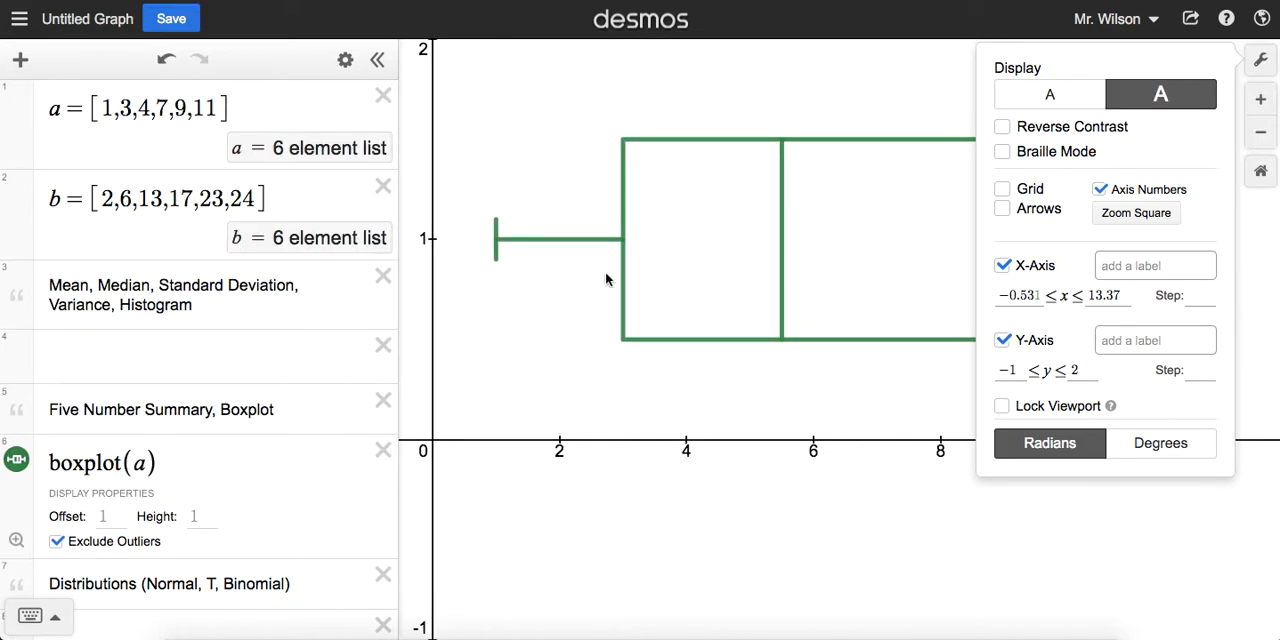
click(566, 372)
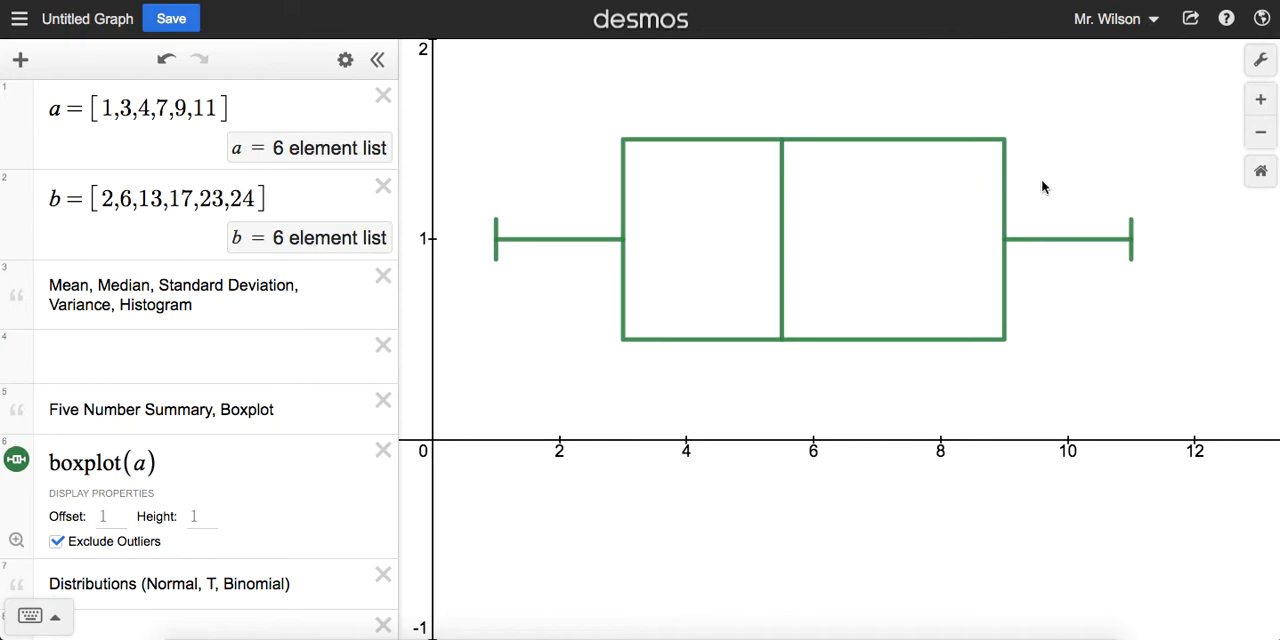
Step: Open the graph's sharing options, choose the image export, and return to the graph
click(1191, 20)
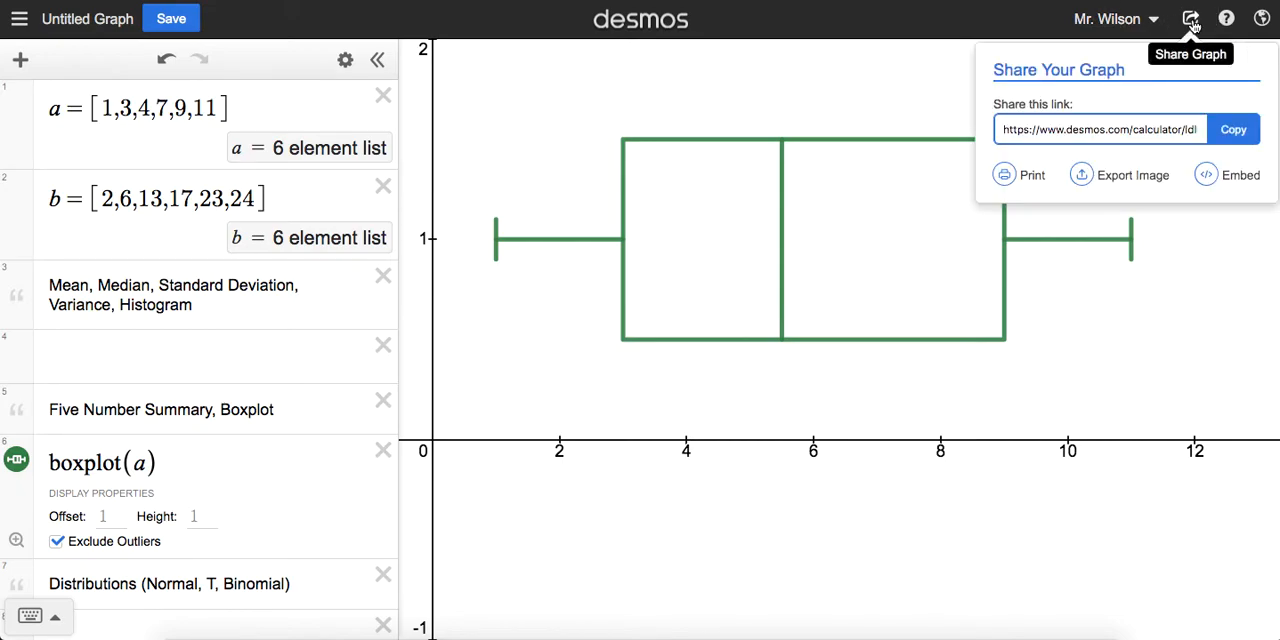
click(1120, 182)
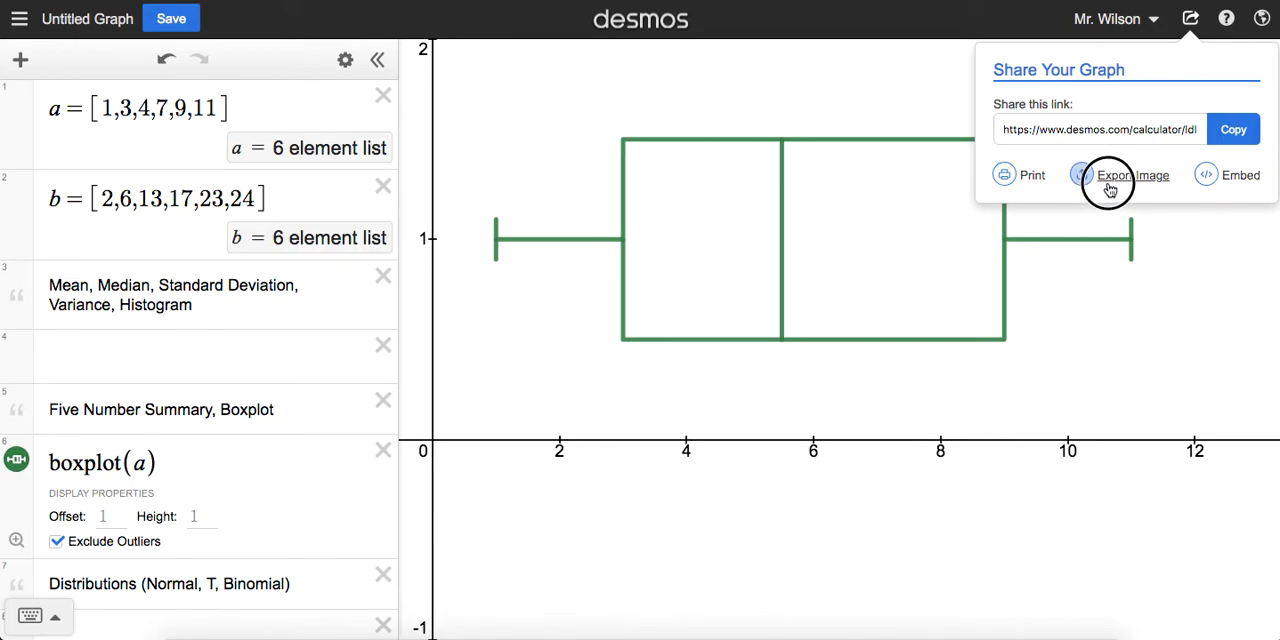
click(1197, 251)
Step: Show the grid again and return the graph to the smaller display size
click(1254, 74)
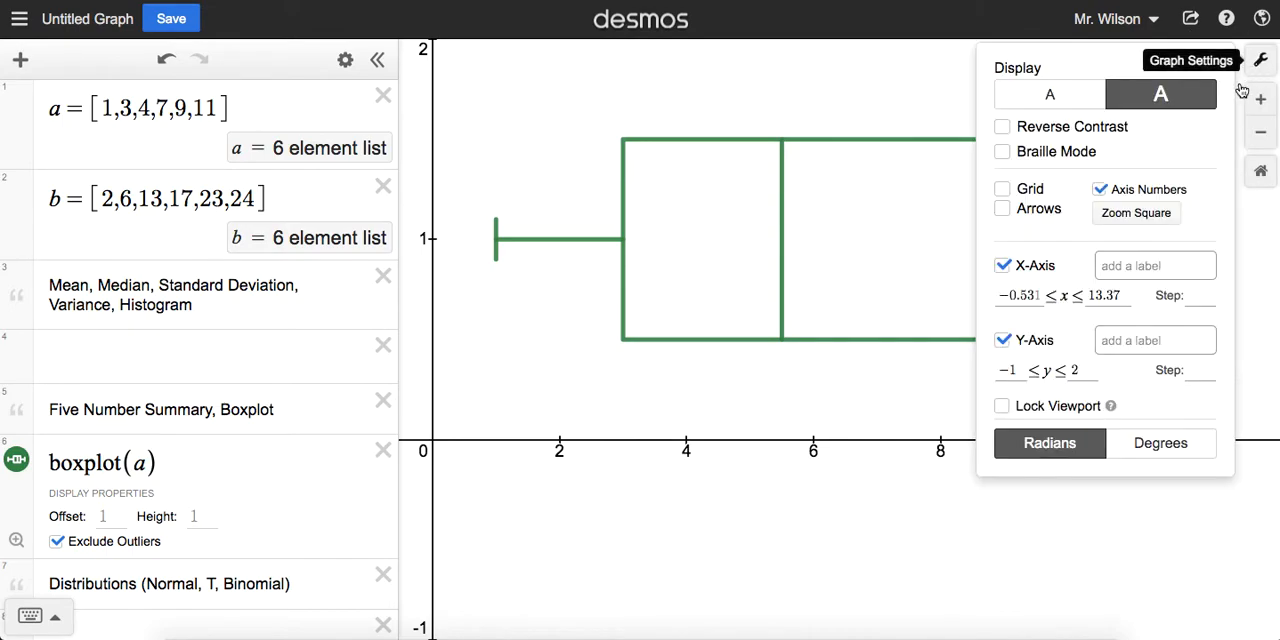
click(1002, 189)
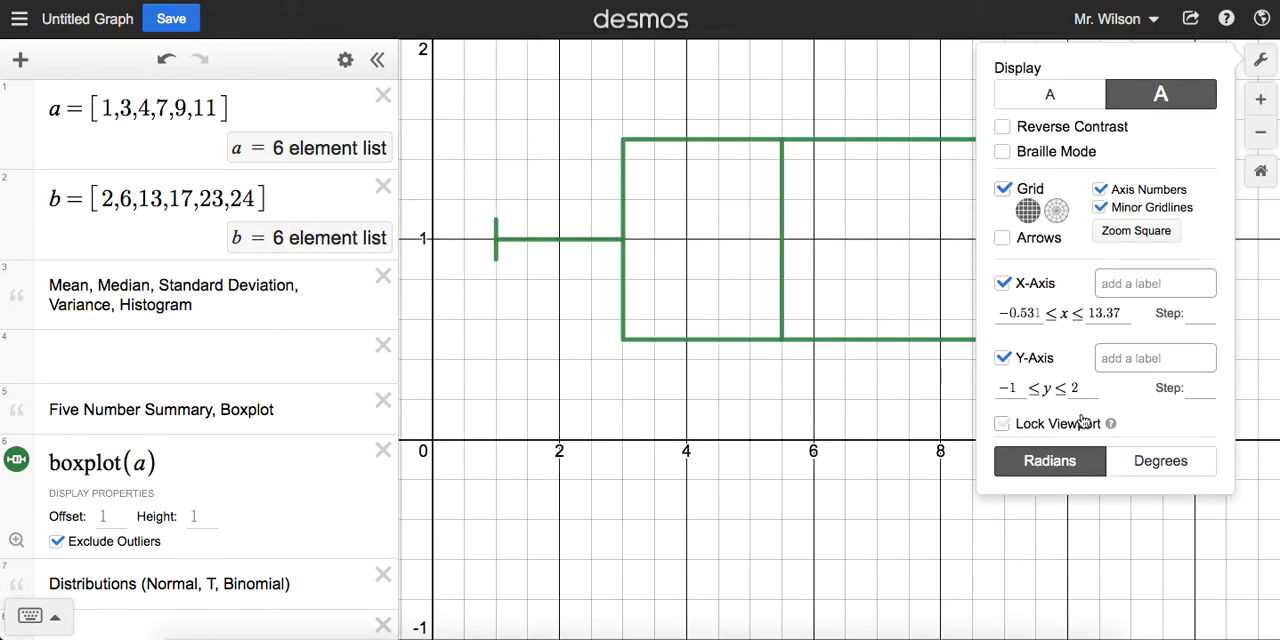
click(1047, 94)
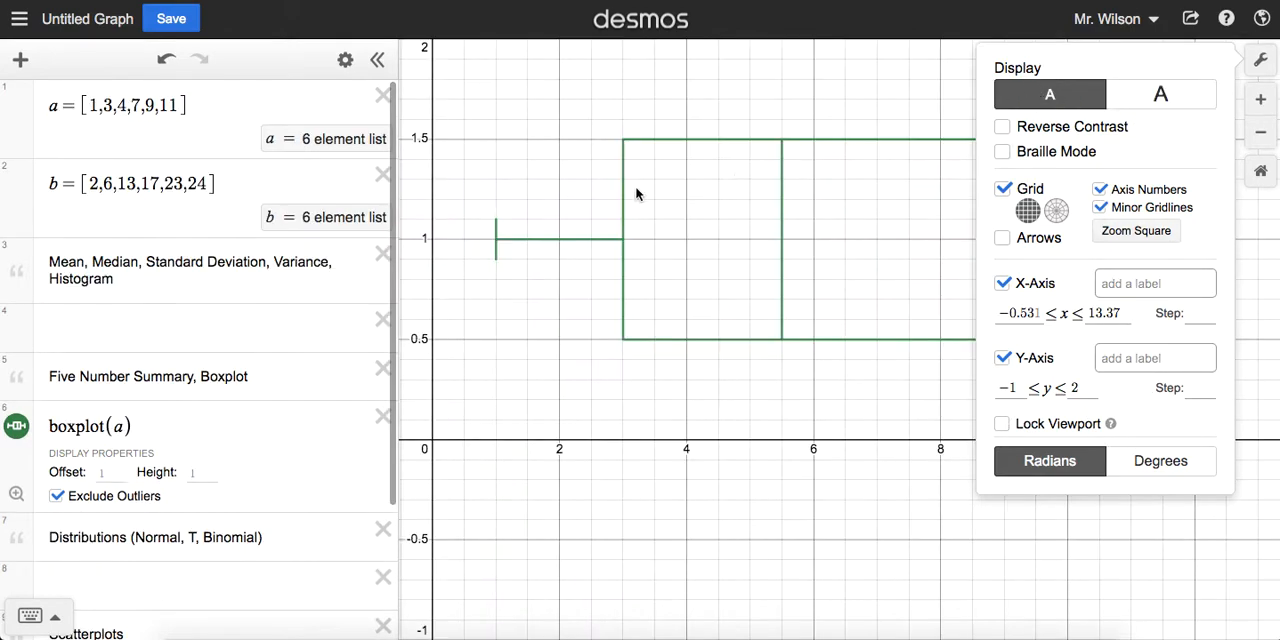
click(850, 372)
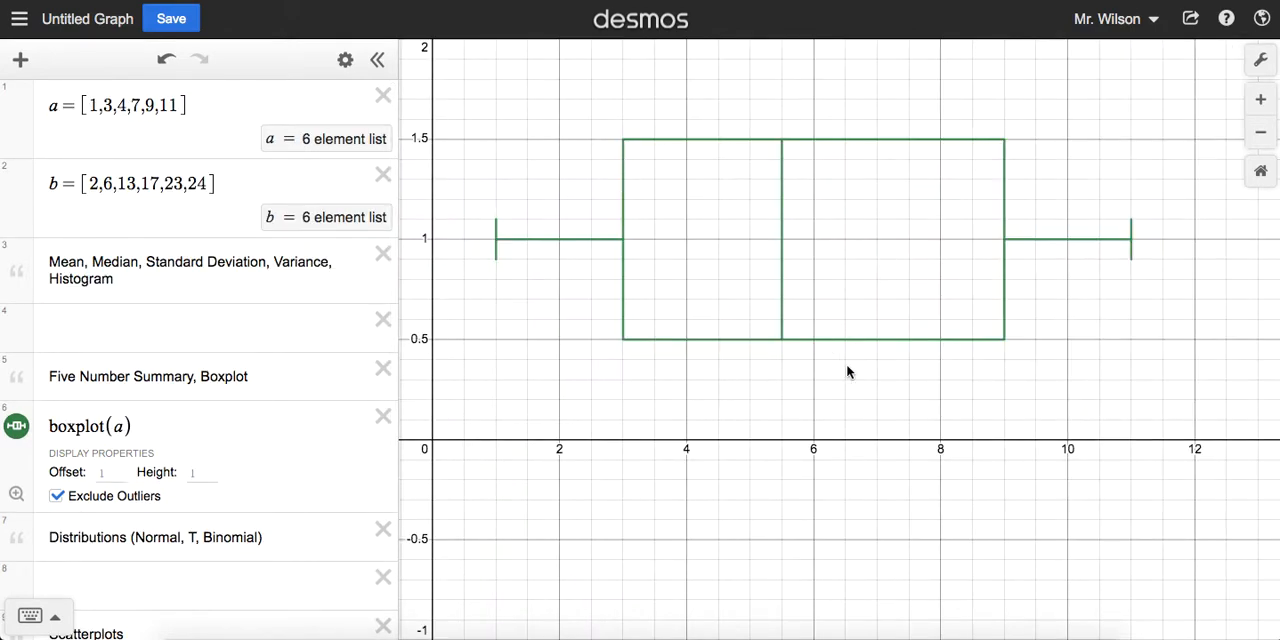
Step: Reset the graph to the default zoom and delete the boxplot(a) expression
click(1262, 185)
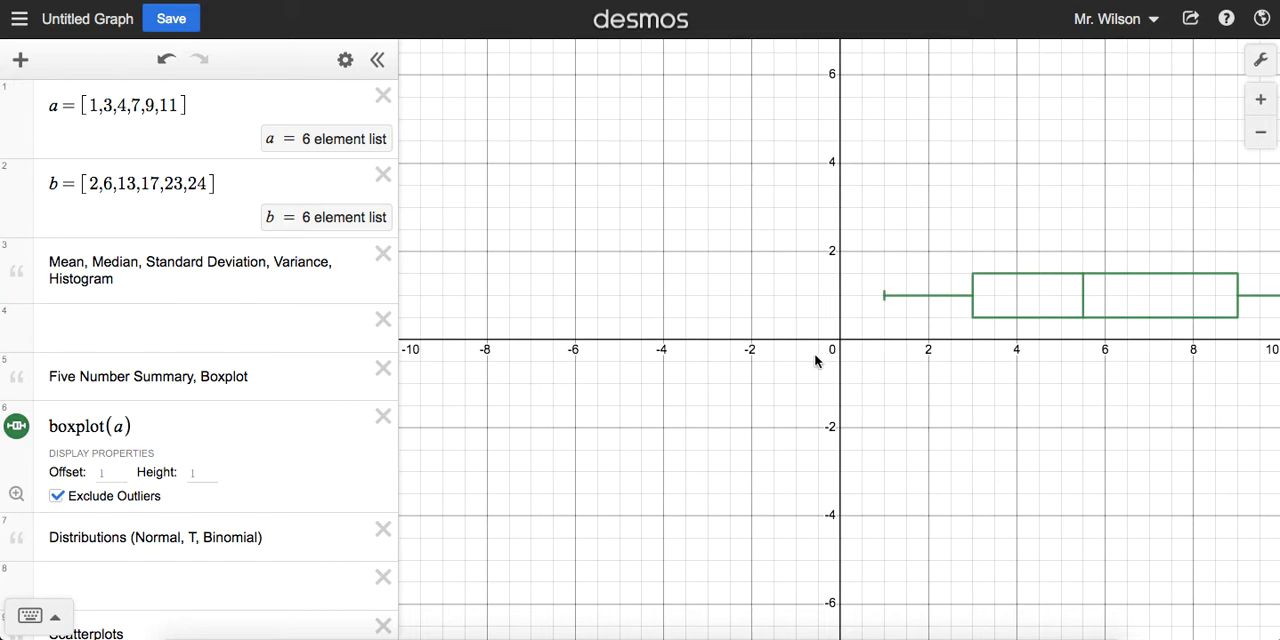
click(183, 426)
key(ctrl+a)
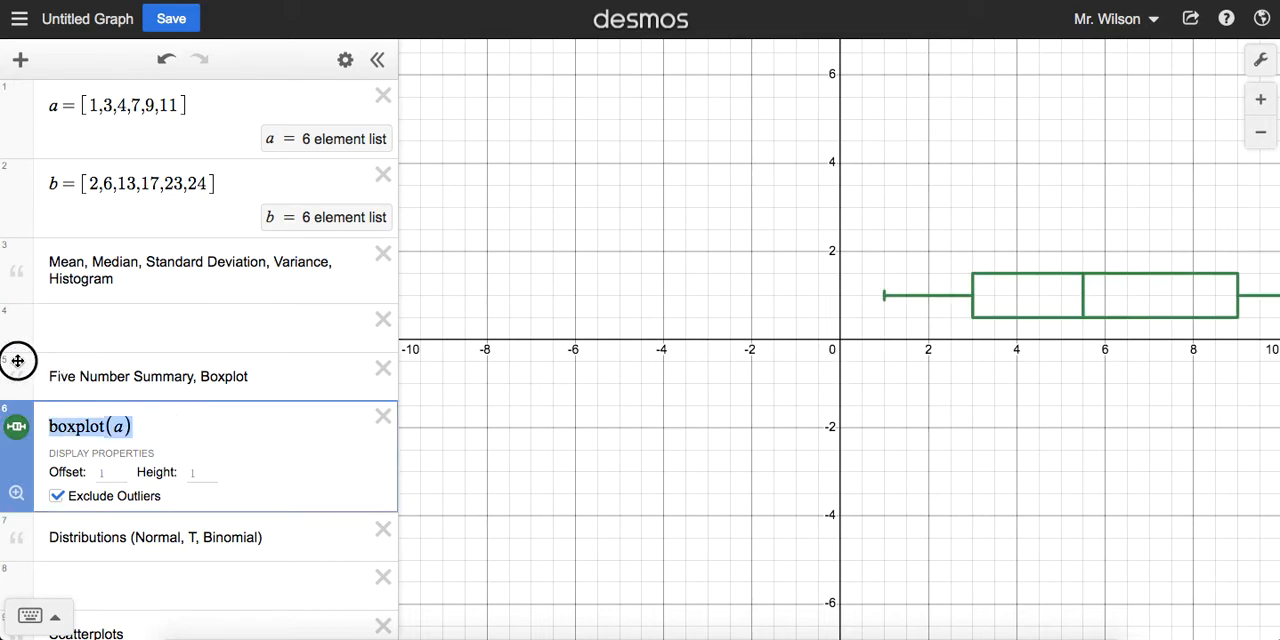
key(BackSpace)
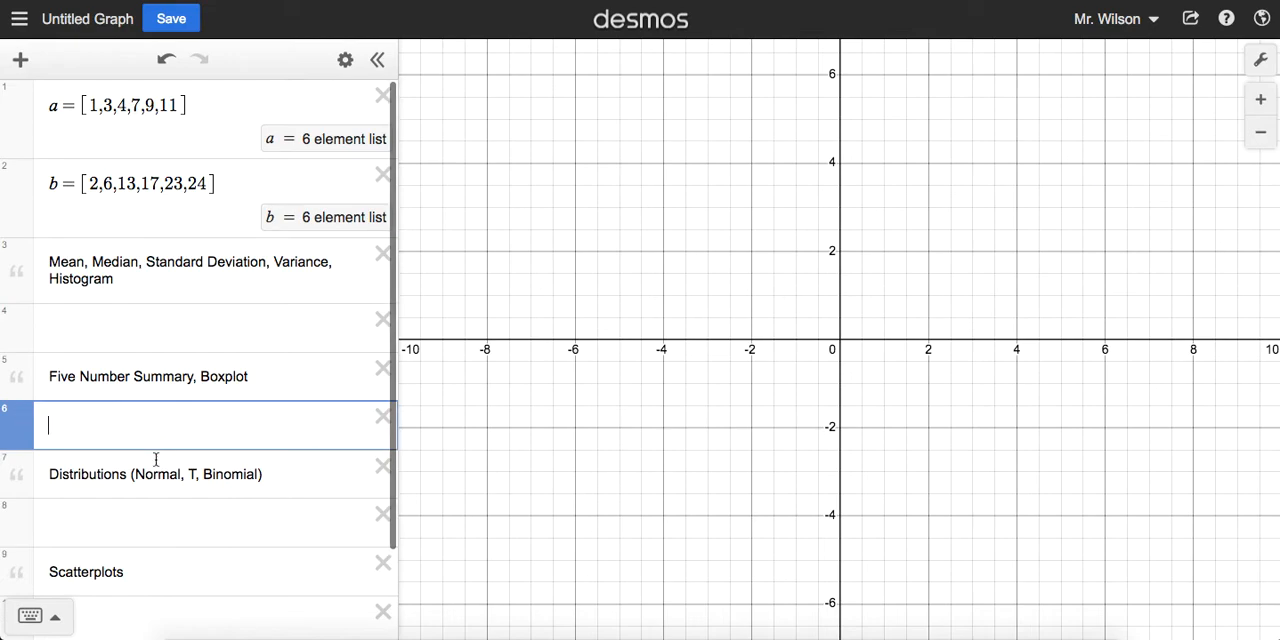
Step: Enter normaldist(0,1) in the empty line below the Distributions note
scroll(180, 417, down, 2)
click(179, 417)
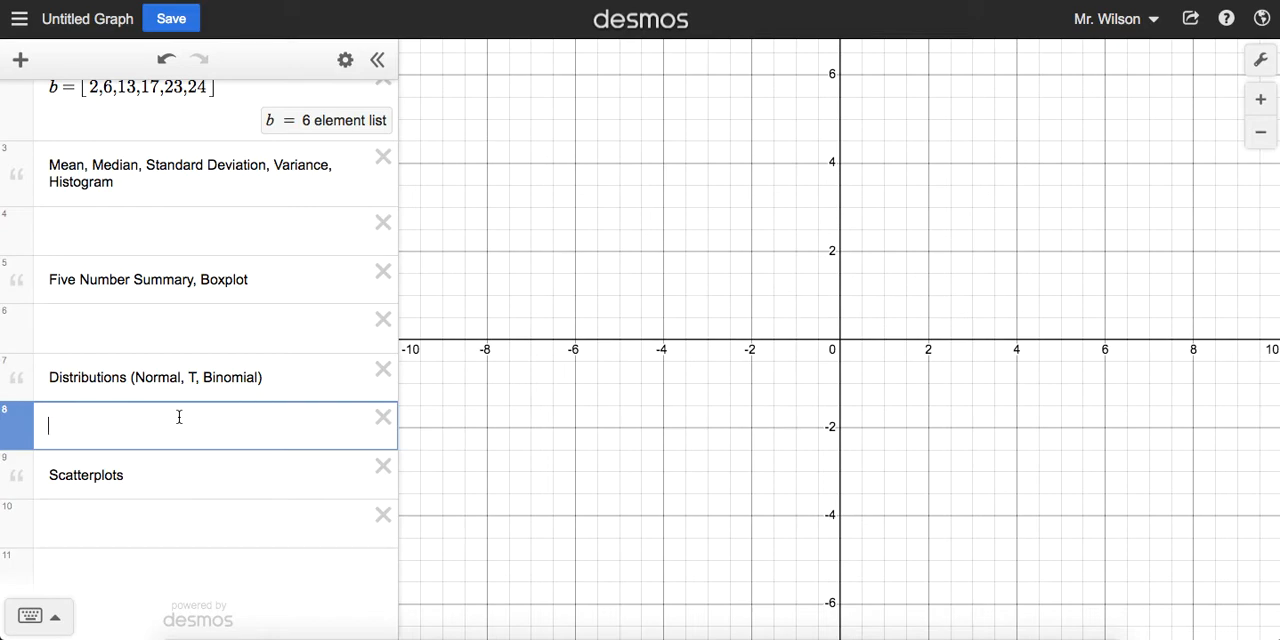
text(normaldist)
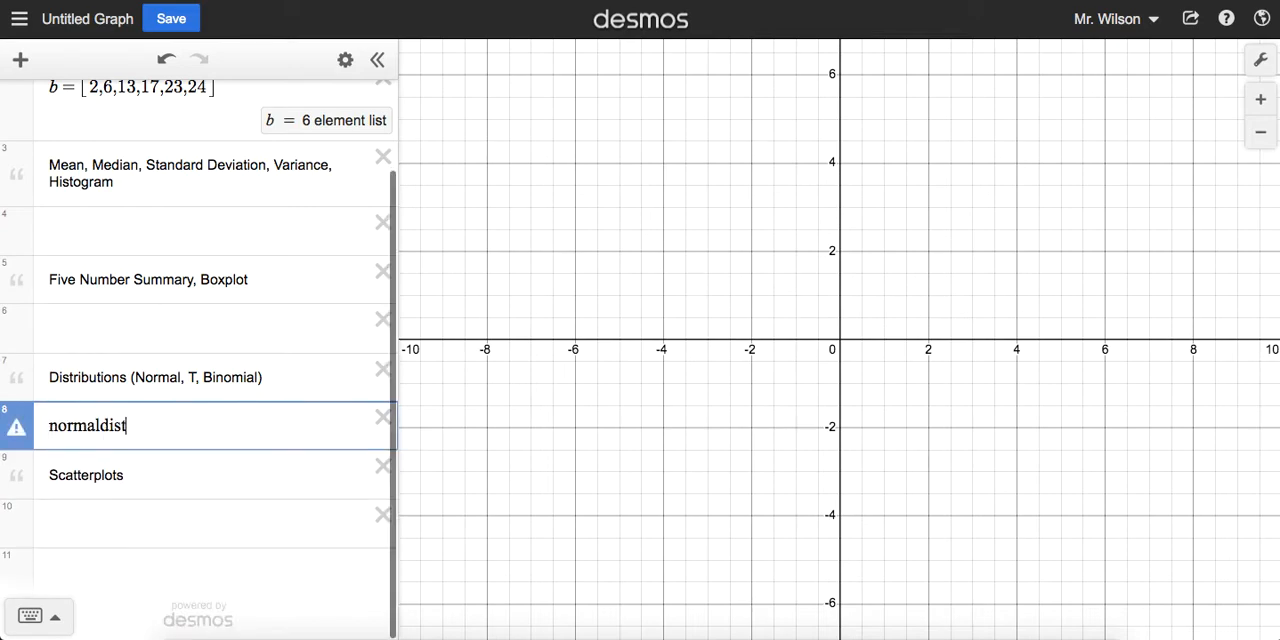
text(()
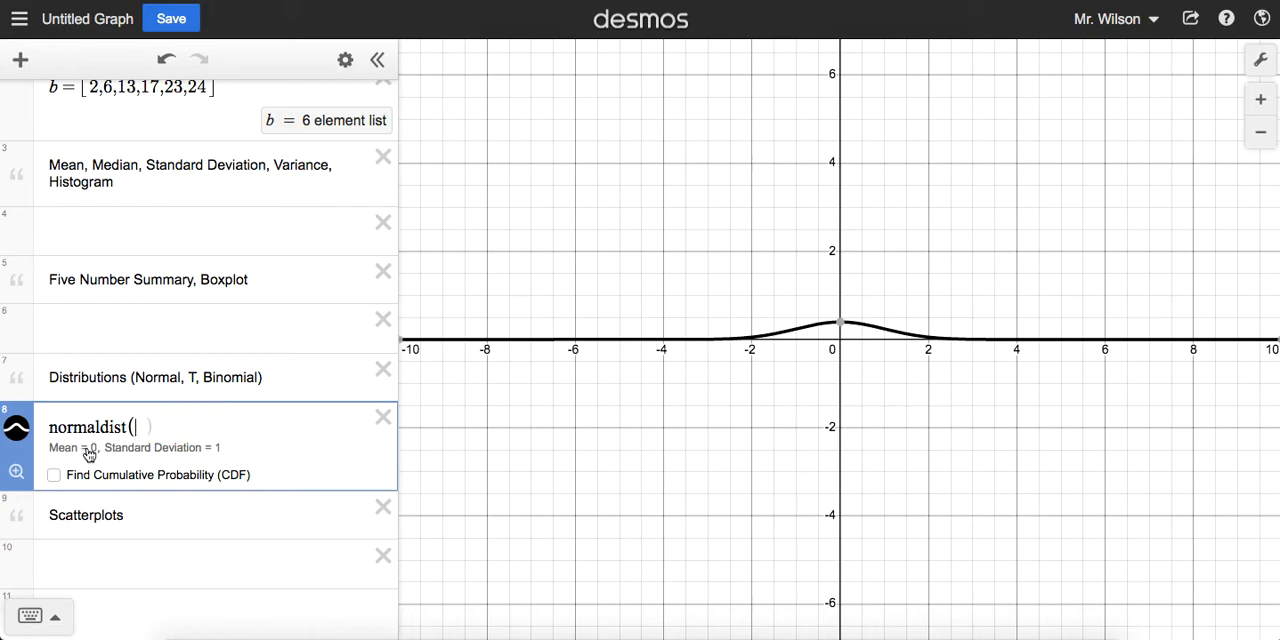
text(0,1)
click(130, 452)
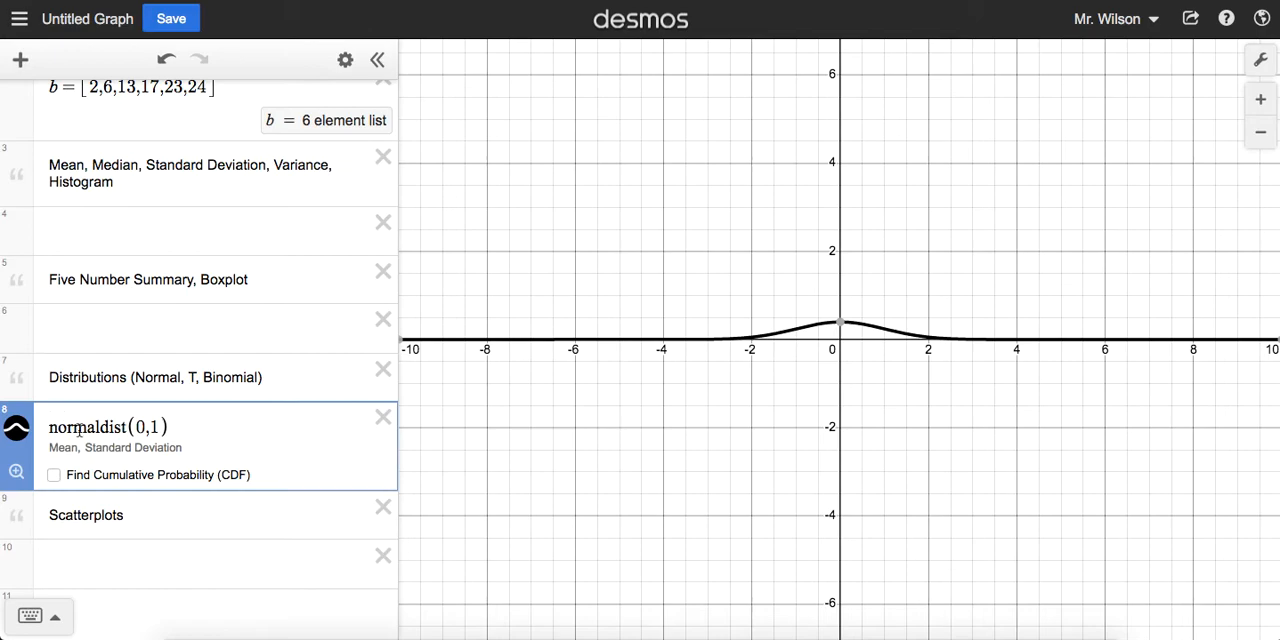
Step: Change the normal distribution to mean 4 and standard deviation 3
drag(165, 427, 144, 427)
text(4)
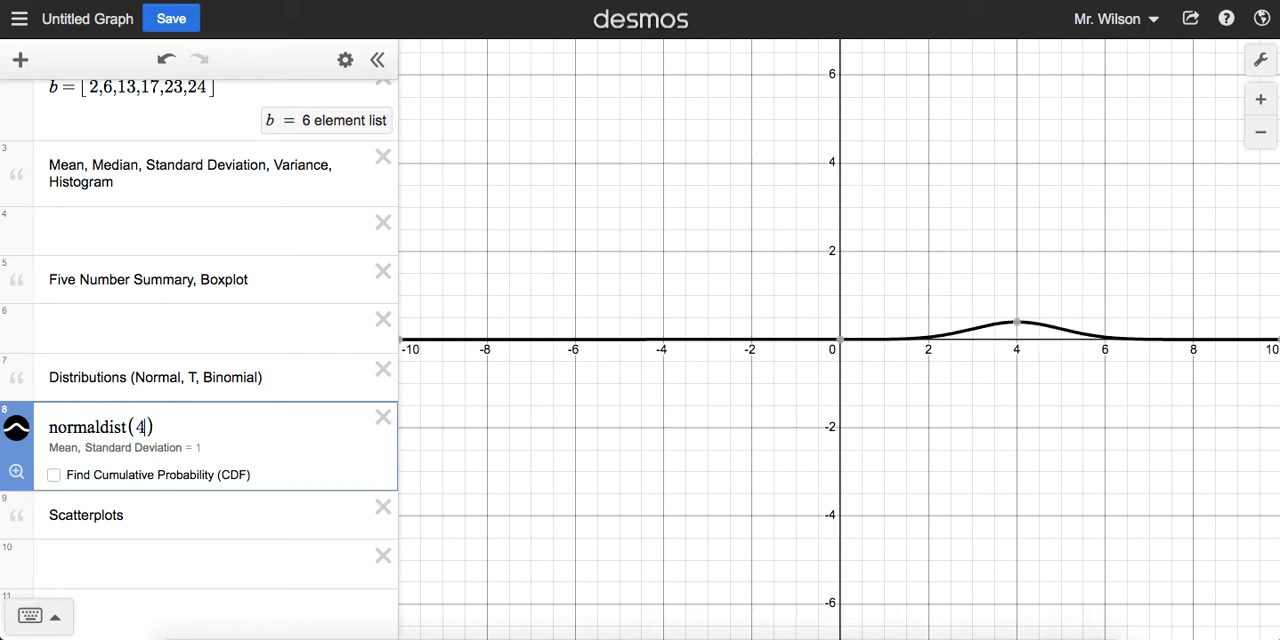
text(,)
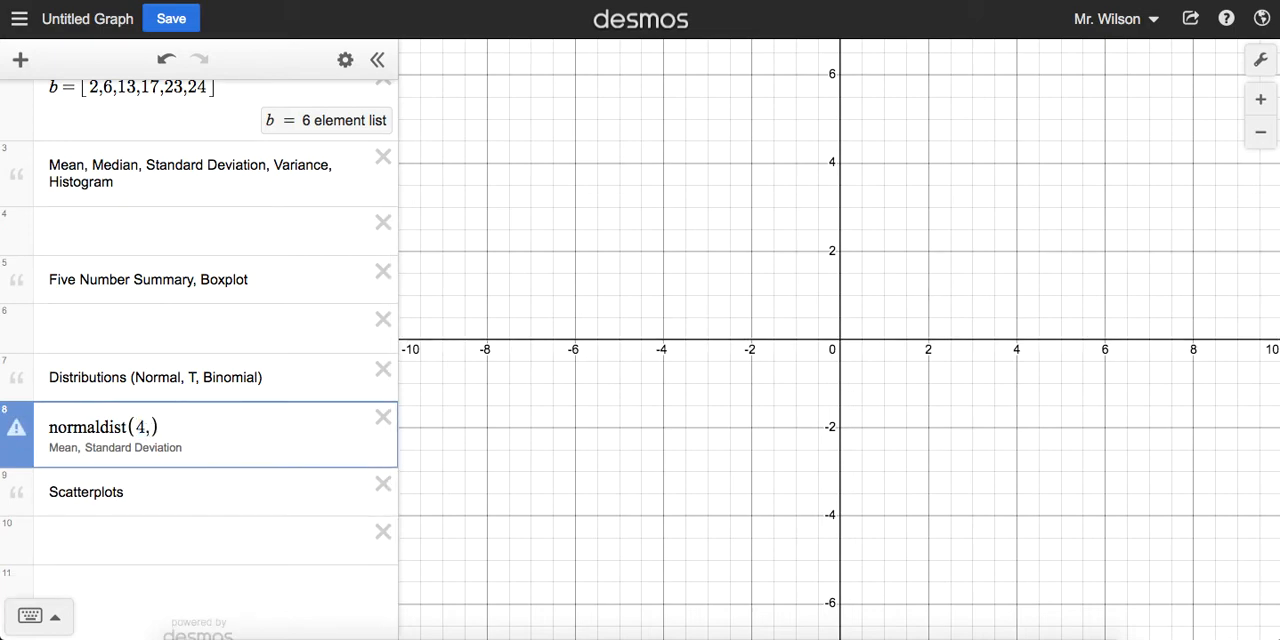
text(3)
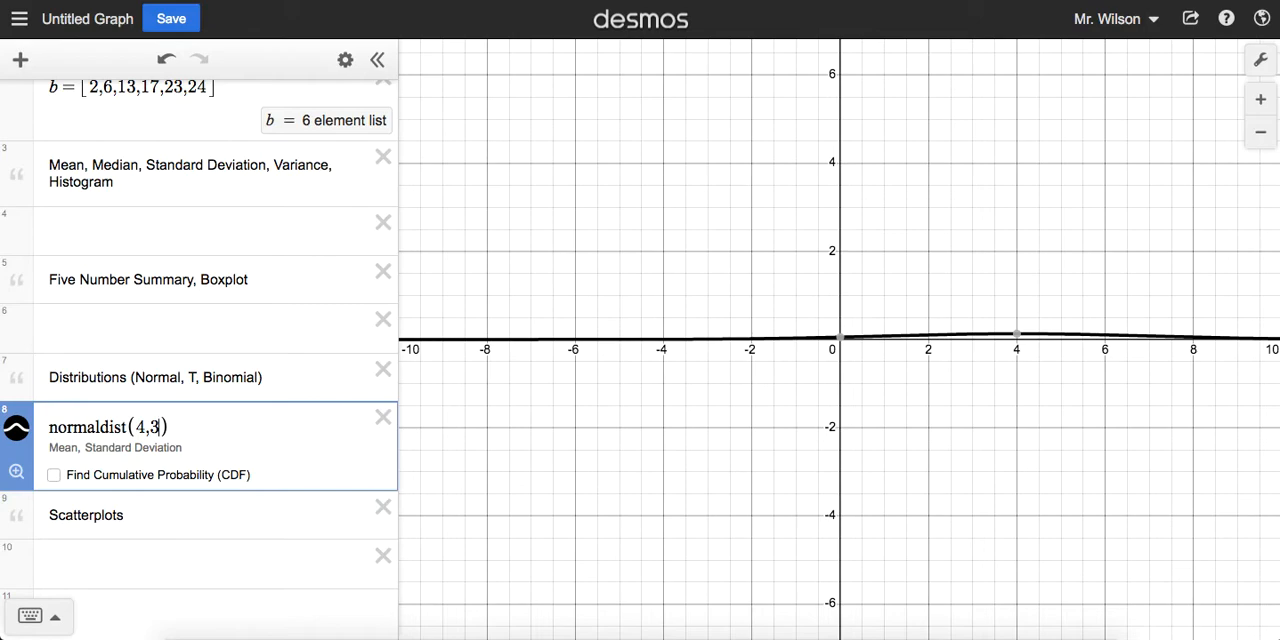
mouse_move(1018, 340)
Step: Set the normal distribution's standard deviation to .5, keeping the mean at 4
click(149, 427)
key(BackSpace)
text(.5)
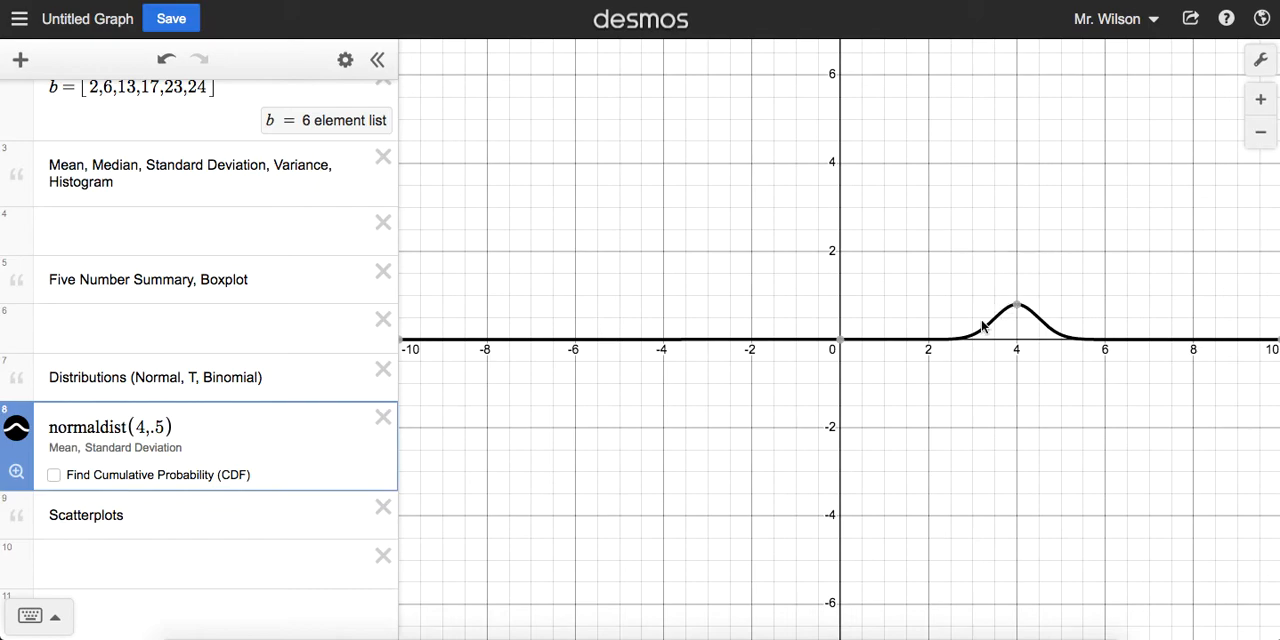
Step: Restore the normal distribution to mean 0 and standard deviation 1
key(BackSpace)
key(BackSpace)
key(BackSpace)
key(BackSpace)
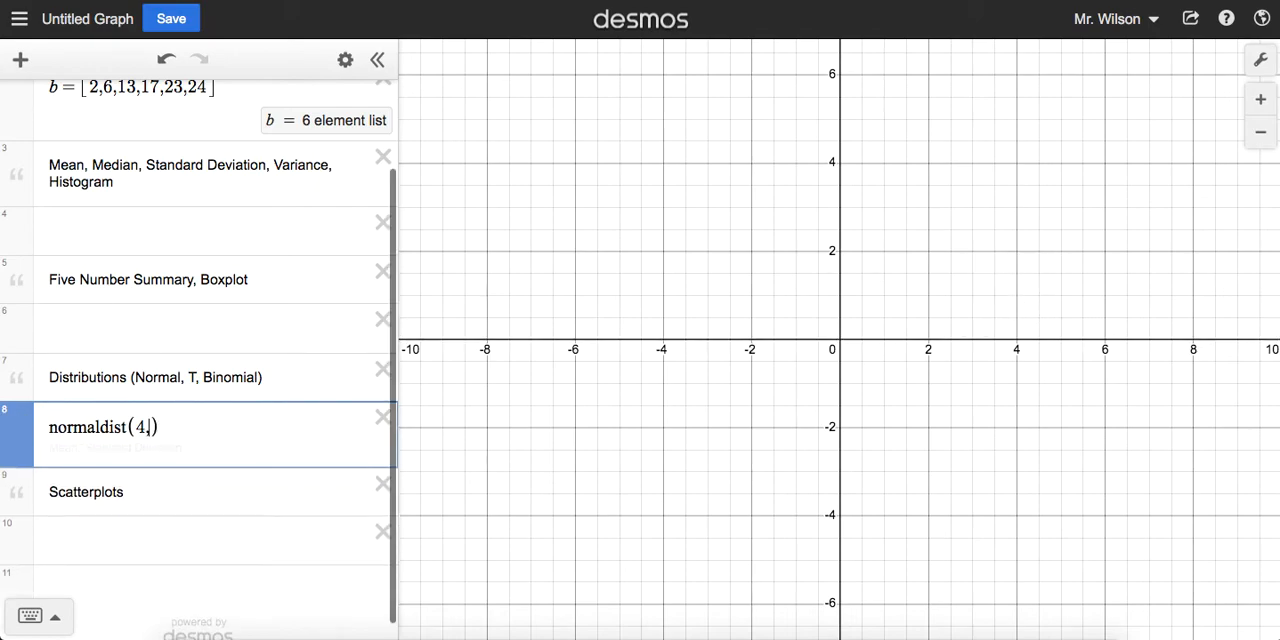
text(0,1)
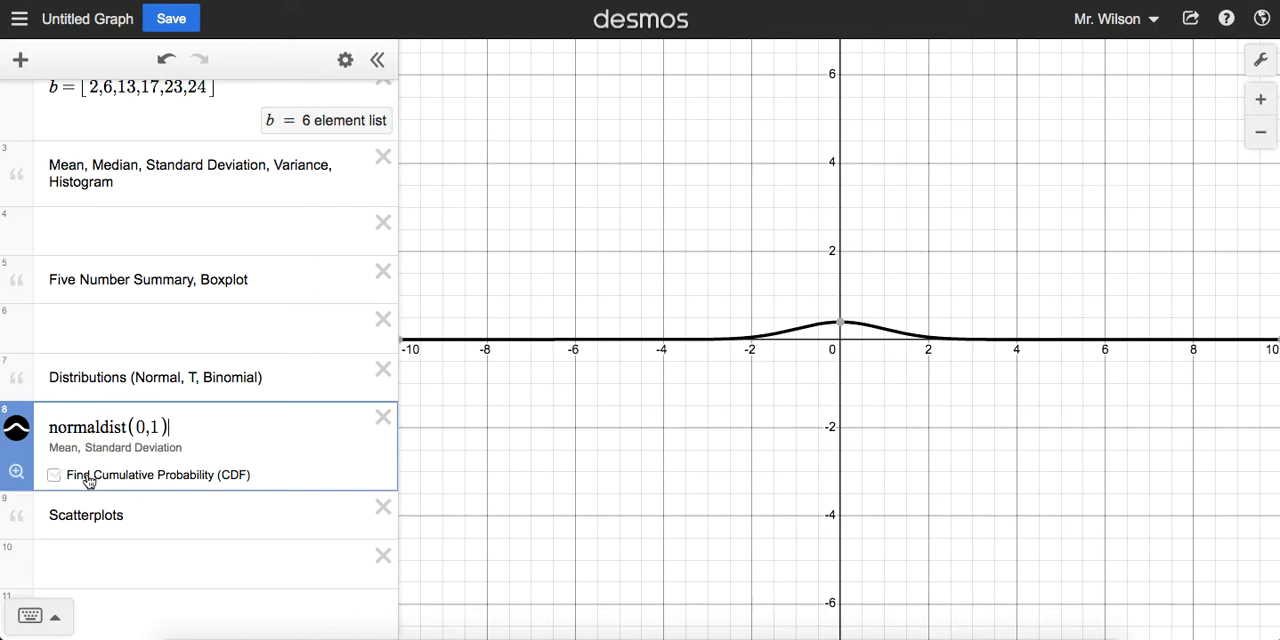
Step: Find the cumulative probability of normaldist(0,1) with maximum 1.75 and inspect the shaded area and its result
click(54, 476)
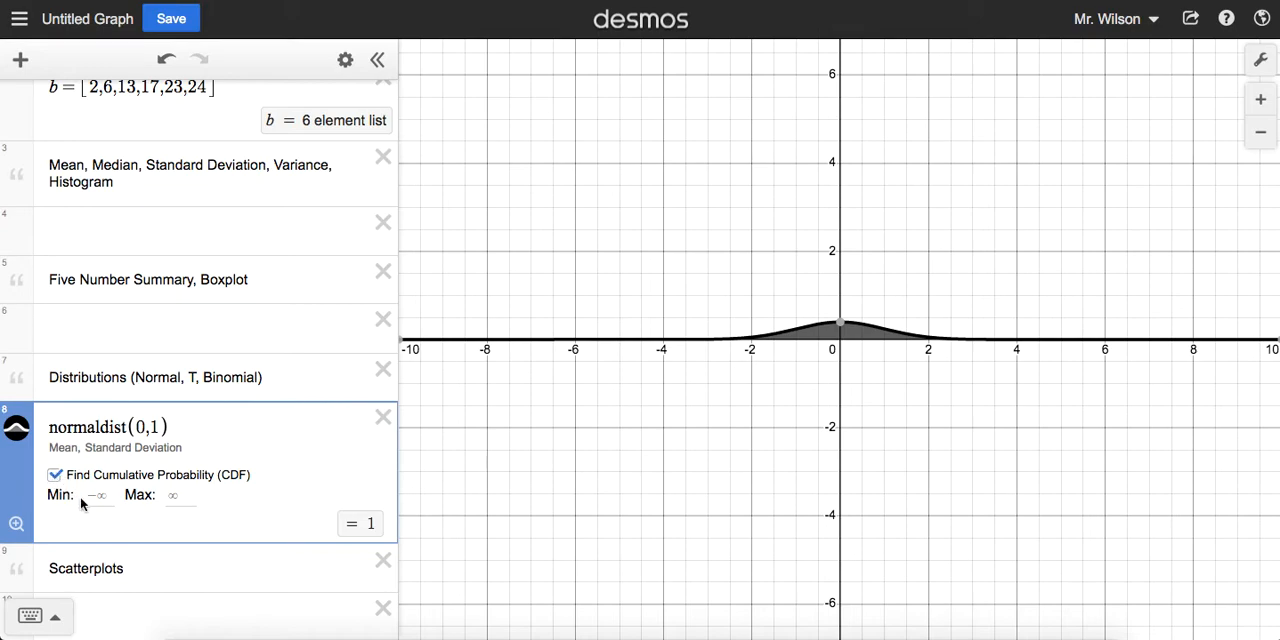
click(176, 494)
text(1.75)
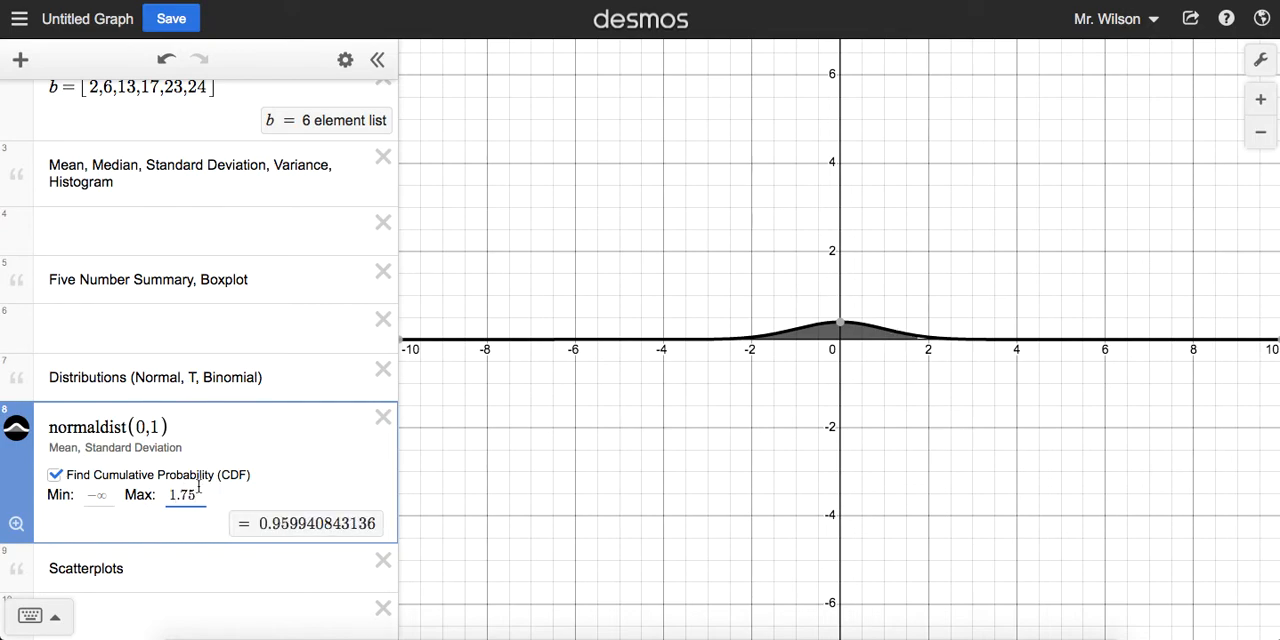
scroll(875, 329, up, 5)
scroll(875, 329, up, 3)
drag(1060, 232, 977, 240)
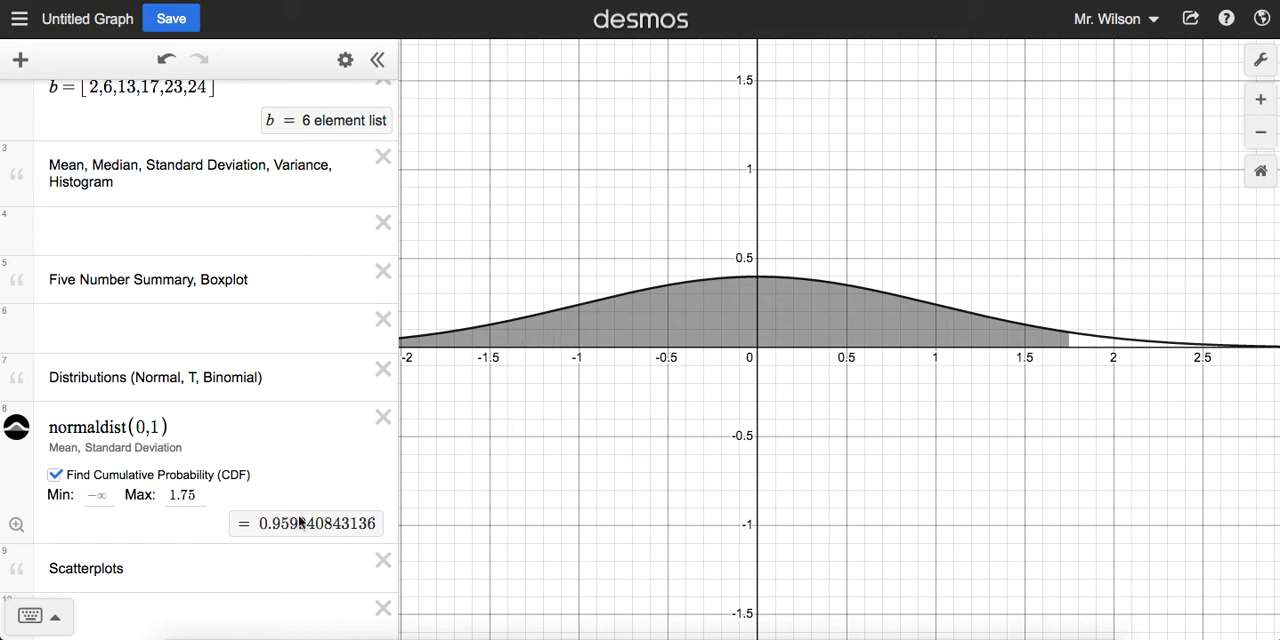
drag(259, 523, 373, 523)
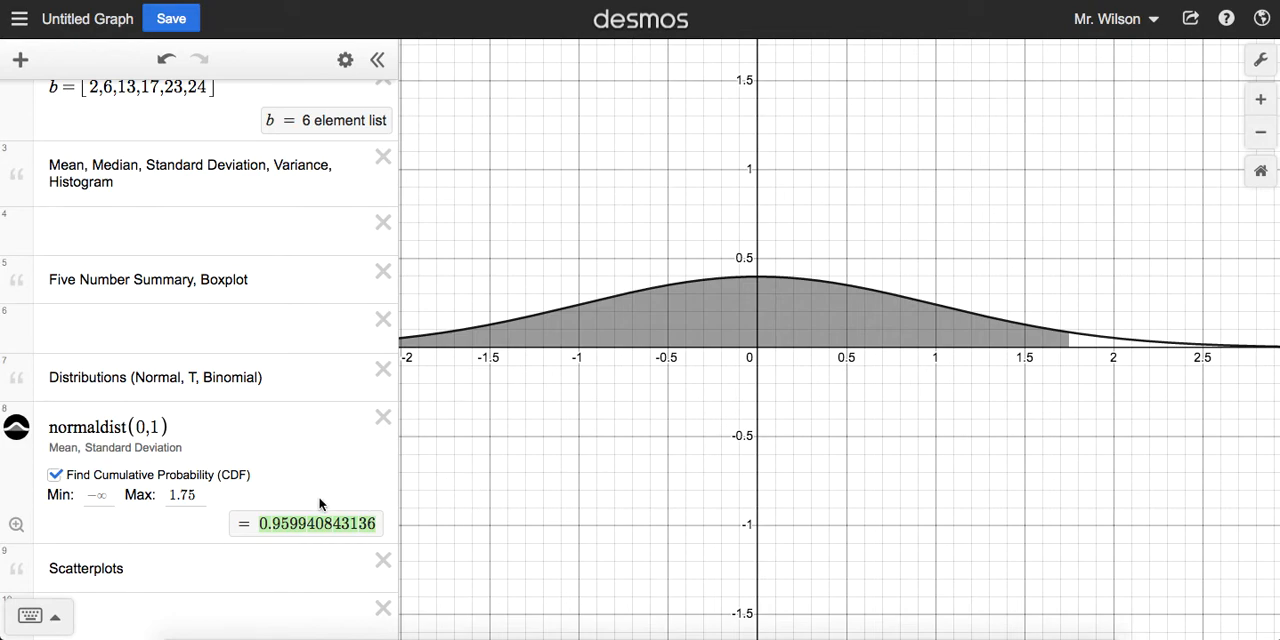
click(290, 526)
drag(612, 257, 652, 270)
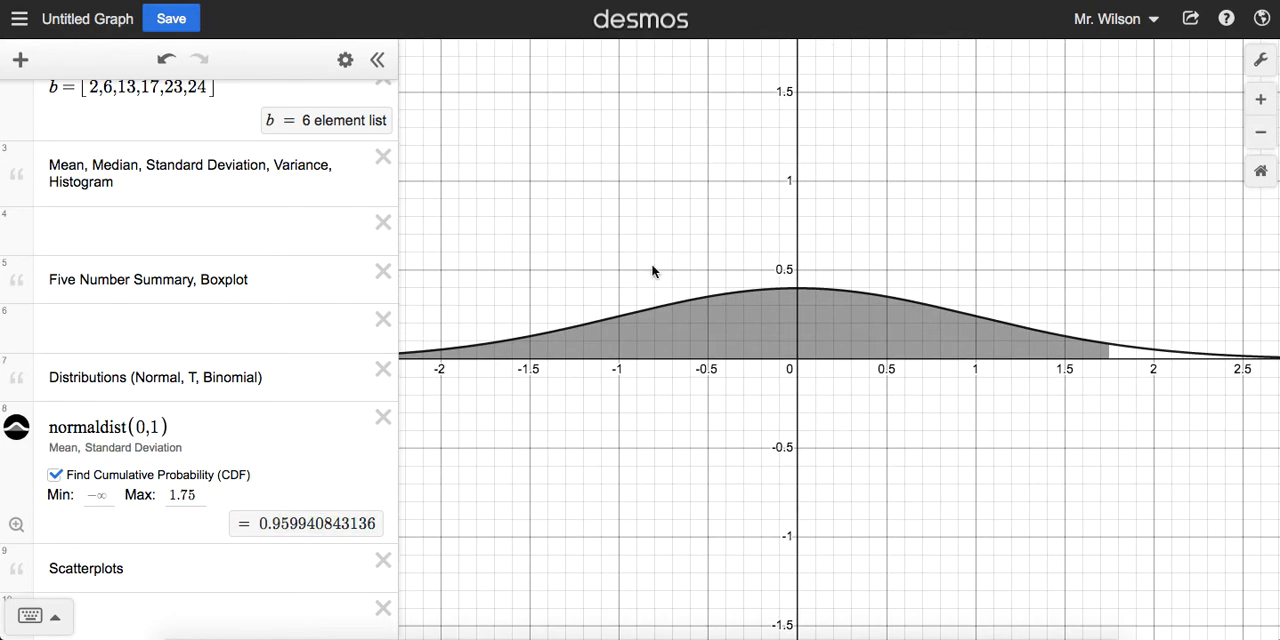
Step: Set the cumulative probability's minimum to -.5 and highlight the resulting probability
click(104, 495)
text(-)
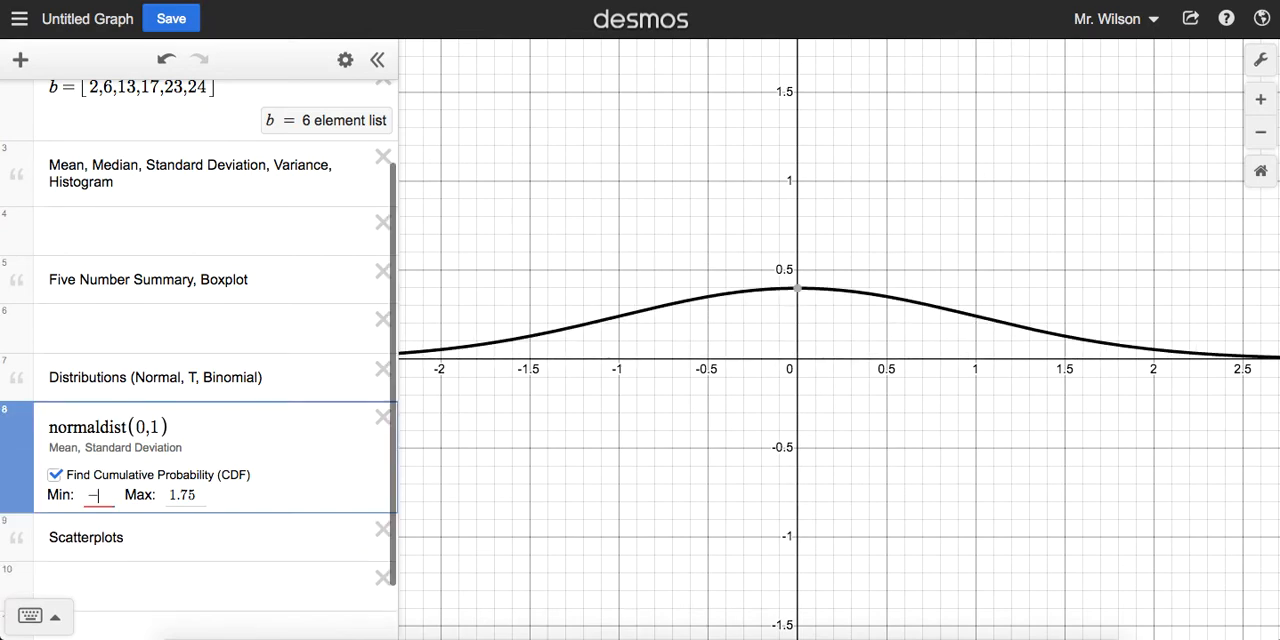
text(.5)
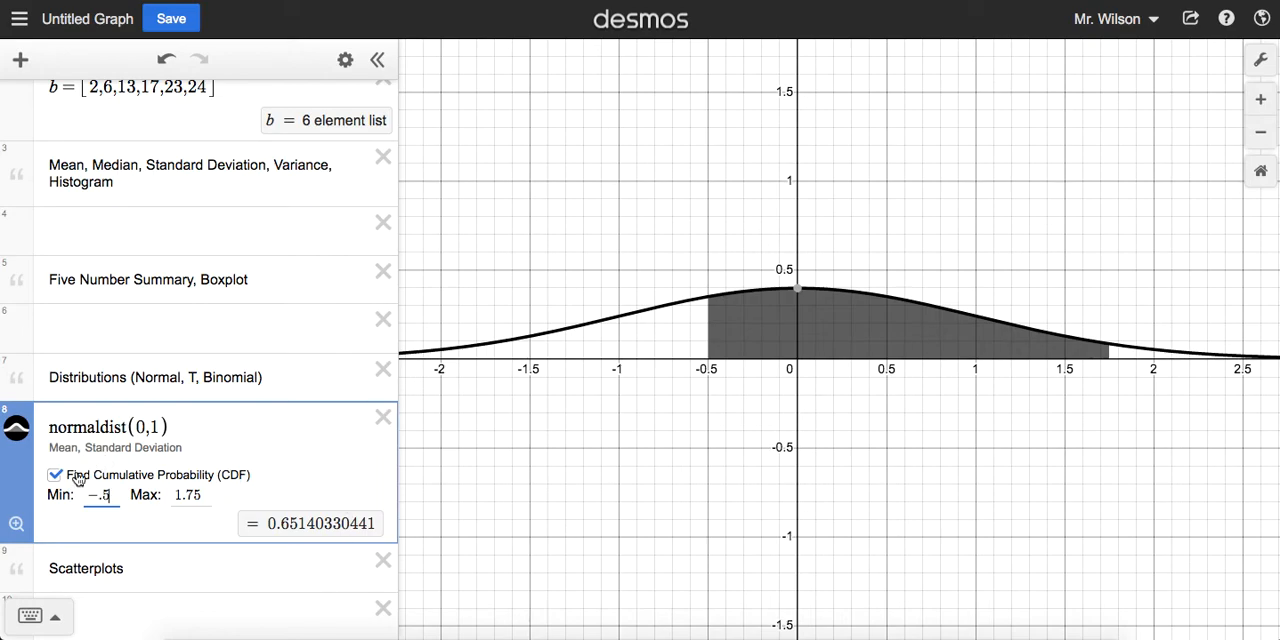
drag(268, 524, 378, 522)
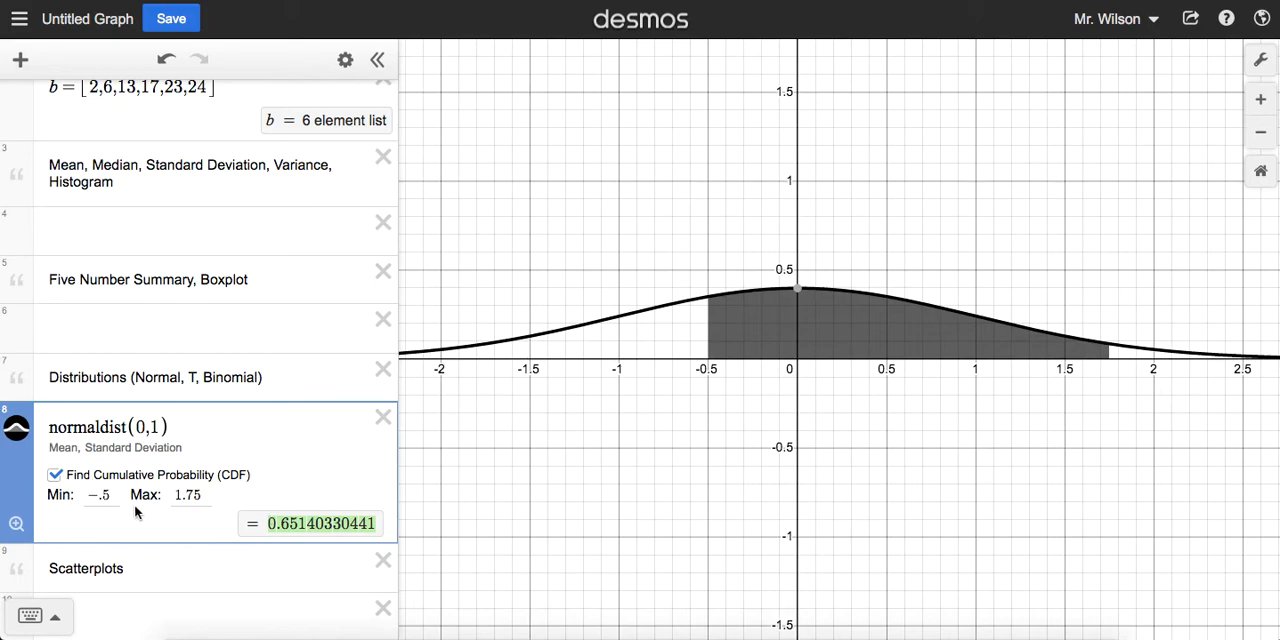
Step: Turn off the cumulative probability for normaldist(0,1) and append .inversecdf( ) to the expression
click(56, 476)
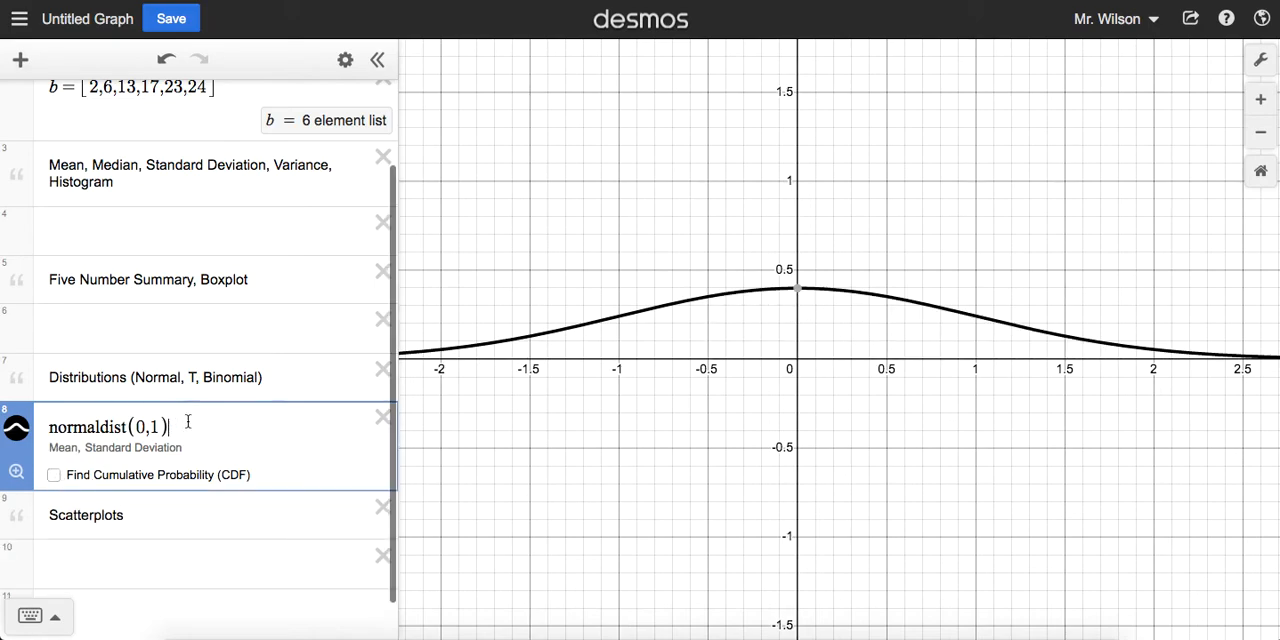
text(.)
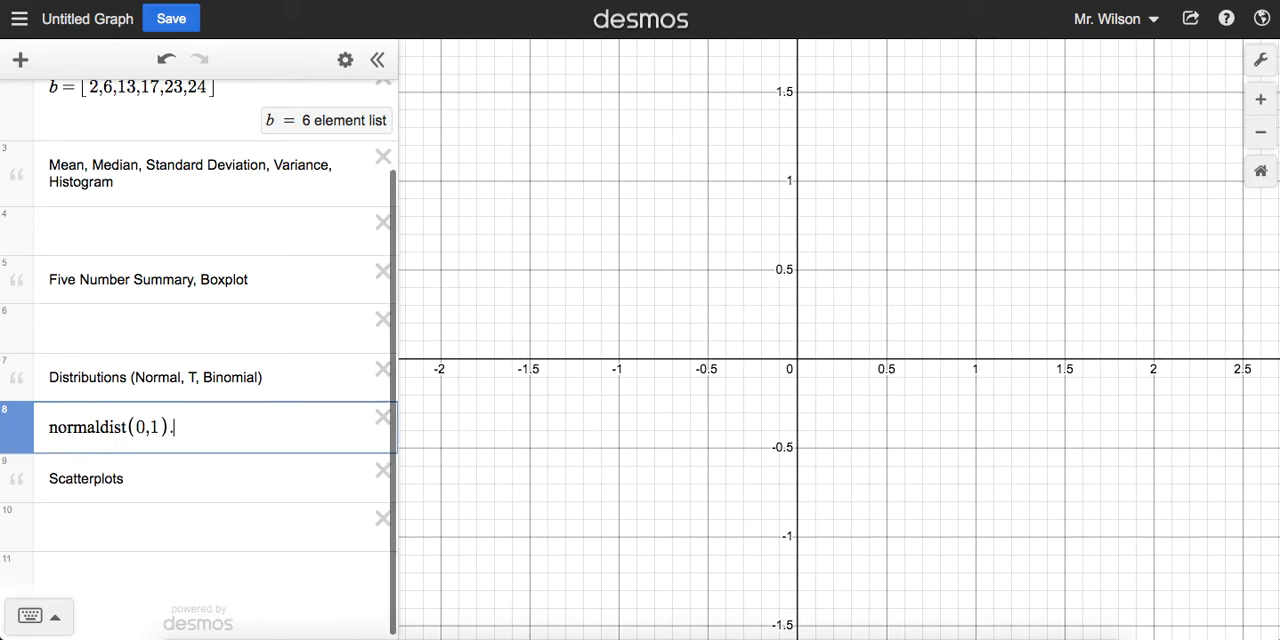
text(inversecdf)
key(BackSpace)
text(df)
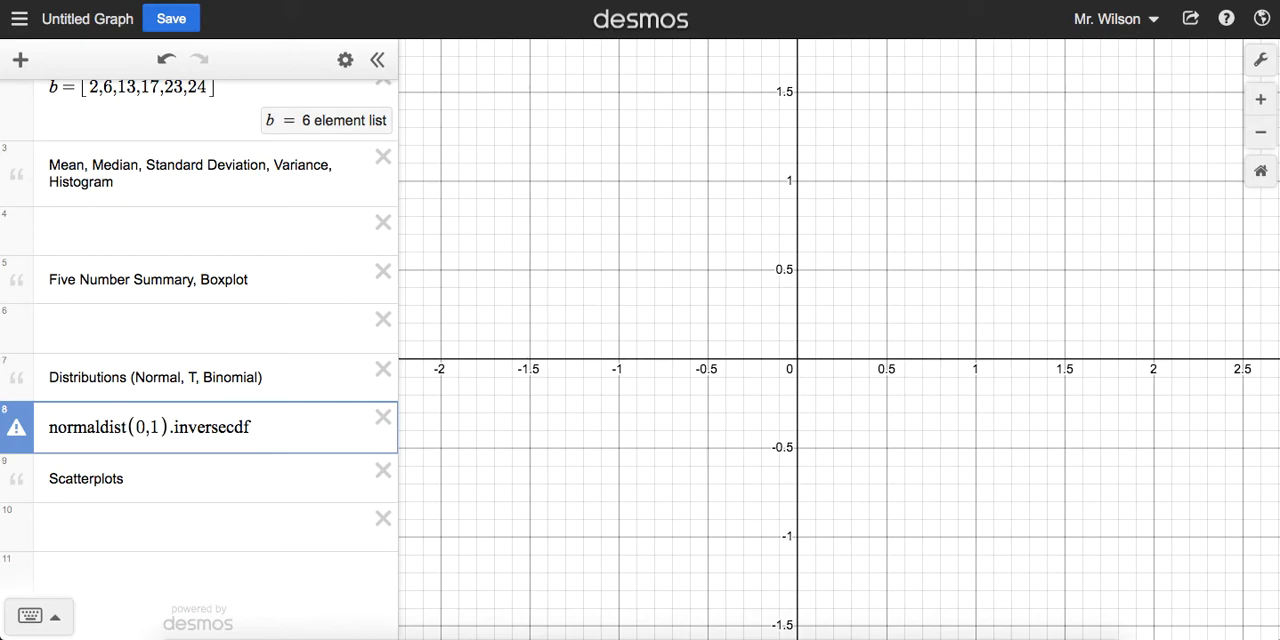
Step: Move an empty line directly below the inversecdf expression and enter the note "alpha = 0.05" in it
mouse_move(27, 436)
drag(23, 531, 24, 478)
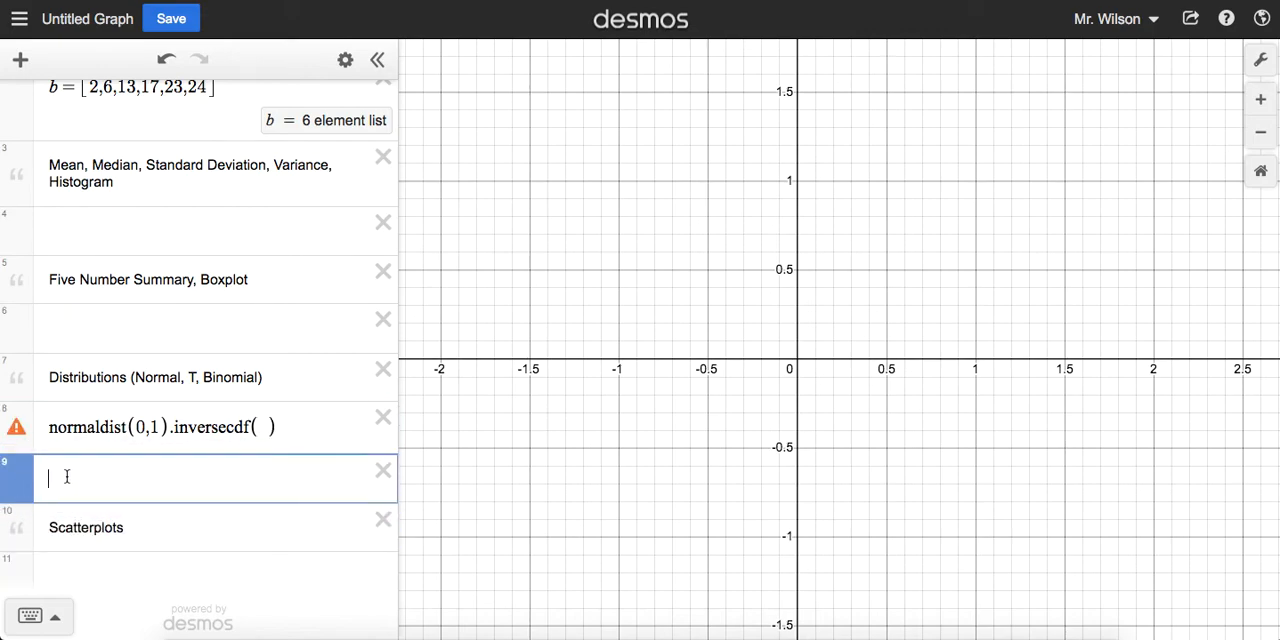
text("alpha = 0.05)
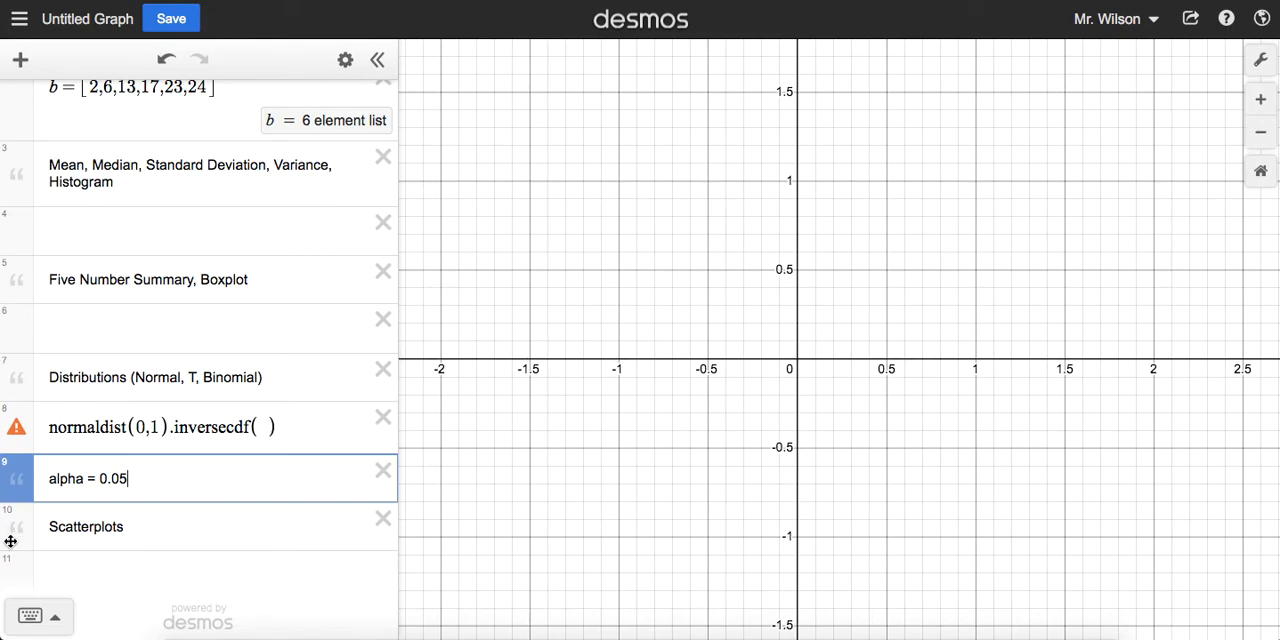
Step: Add a new line directly below the alpha note and enter normaldist( ) with its default parameters
click(77, 580)
drag(20, 544, 24, 488)
text(normaldis)
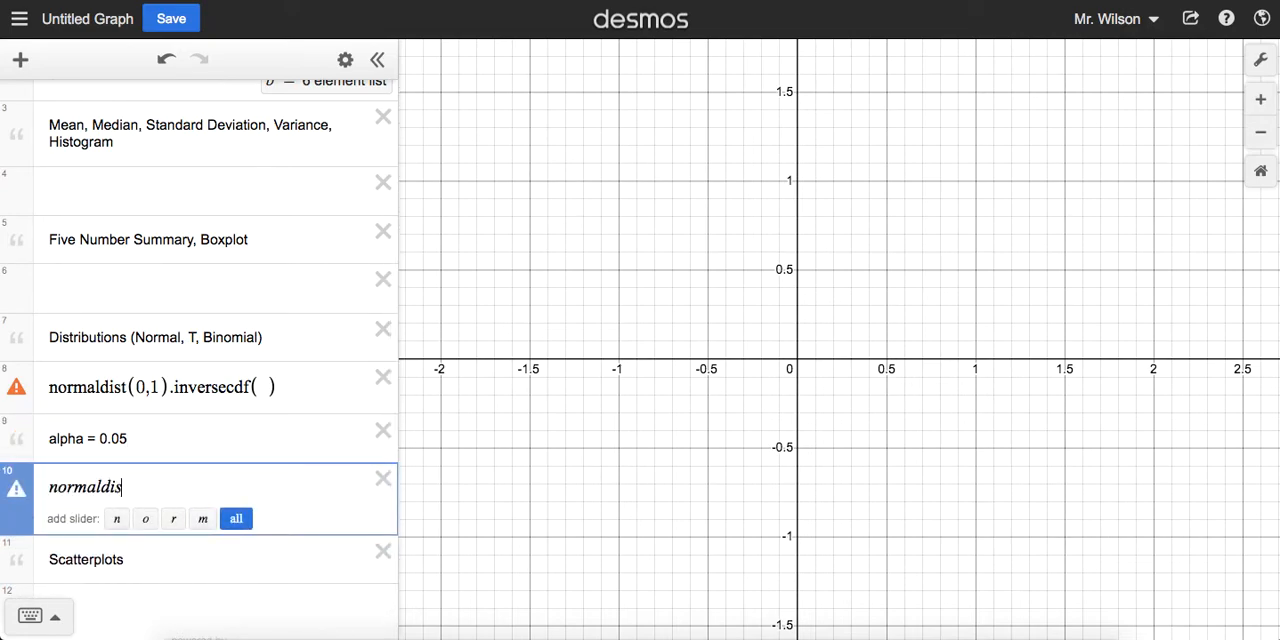
text(t()
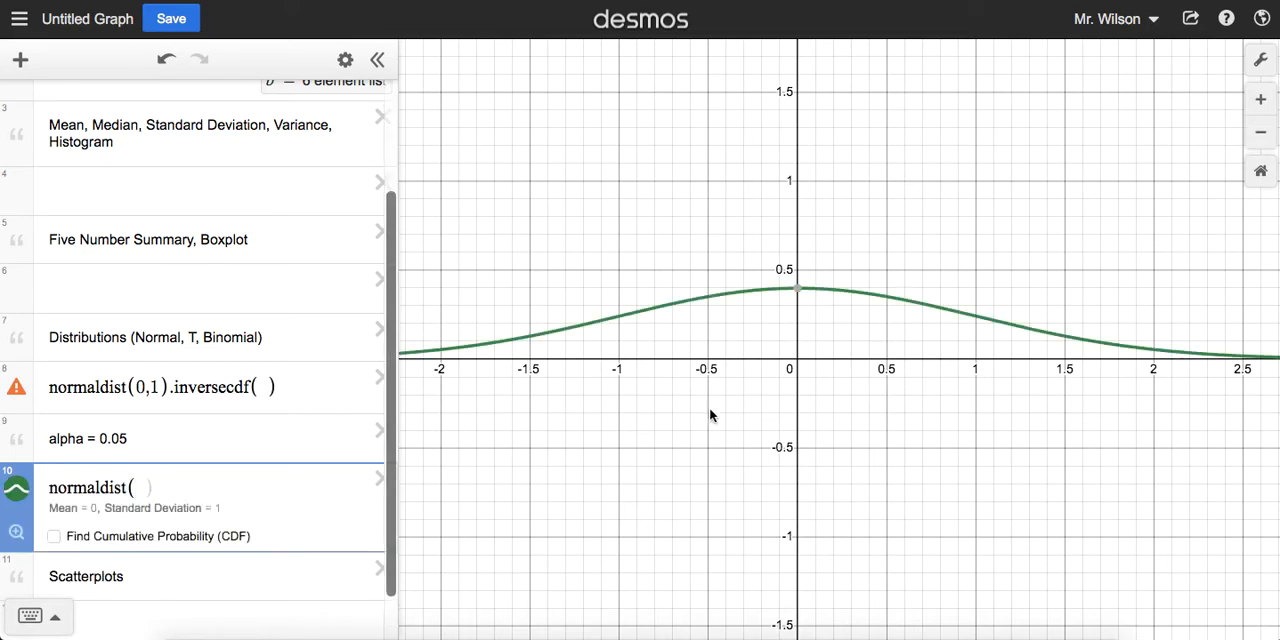
Step: Turn on cumulative probability for the new normaldist( ), set its maximum to 1.75, and point out the shading boundary
click(54, 536)
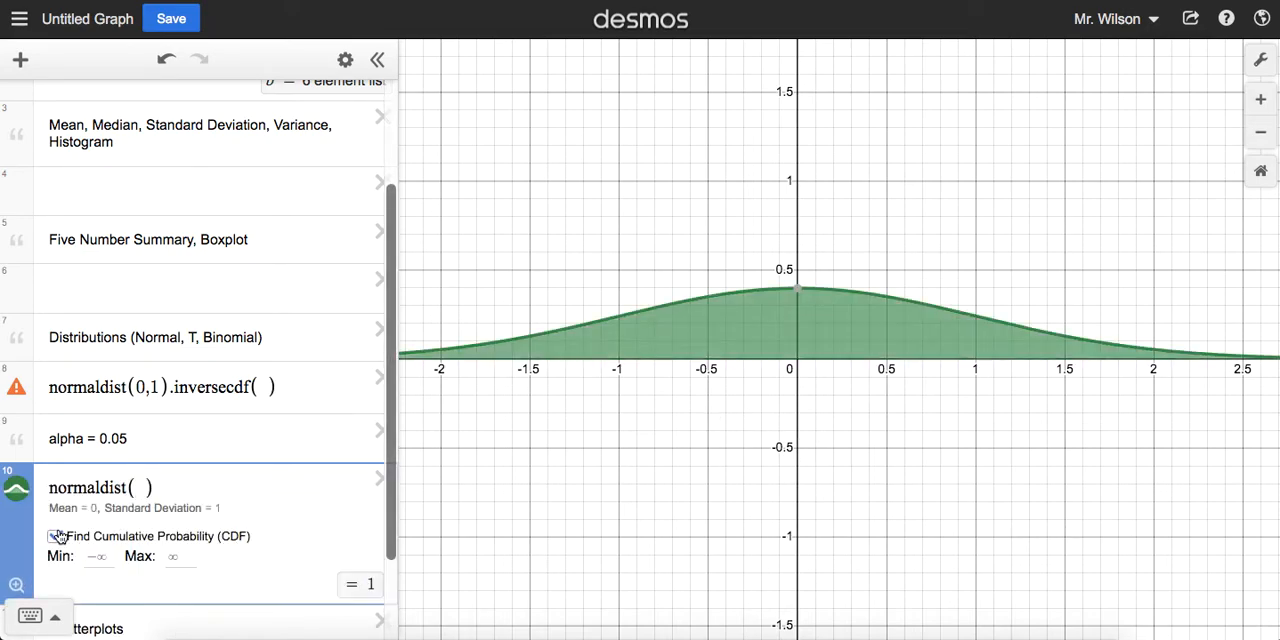
click(185, 562)
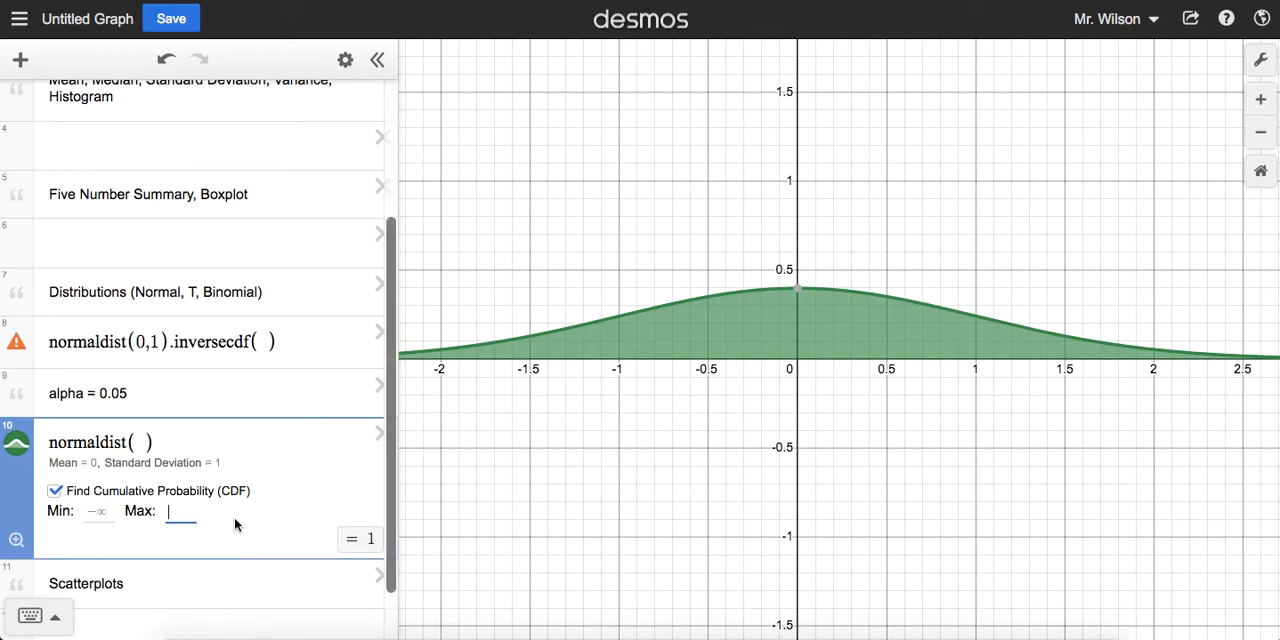
text(1.75)
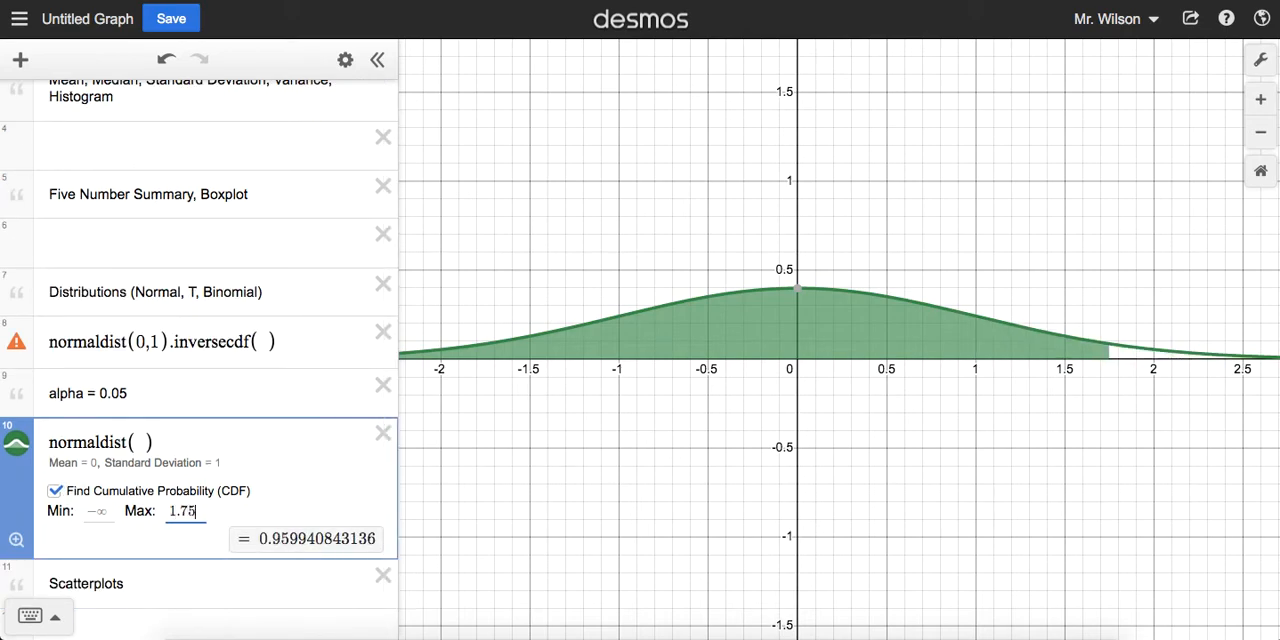
click(1106, 353)
mouse_move(1106, 353)
mouse_down()
mouse_move(814, 333)
mouse_move(877, 349)
mouse_move(720, 349)
mouse_move(791, 366)
mouse_move(749, 309)
mouse_move(863, 340)
mouse_move(689, 323)
mouse_move(914, 340)
mouse_move(971, 366)
mouse_move(1116, 352)
mouse_move(1107, 366)
mouse_up()
Step: Set the inversecdf argument to 0.95 and highlight the leading digits of its result
click(263, 338)
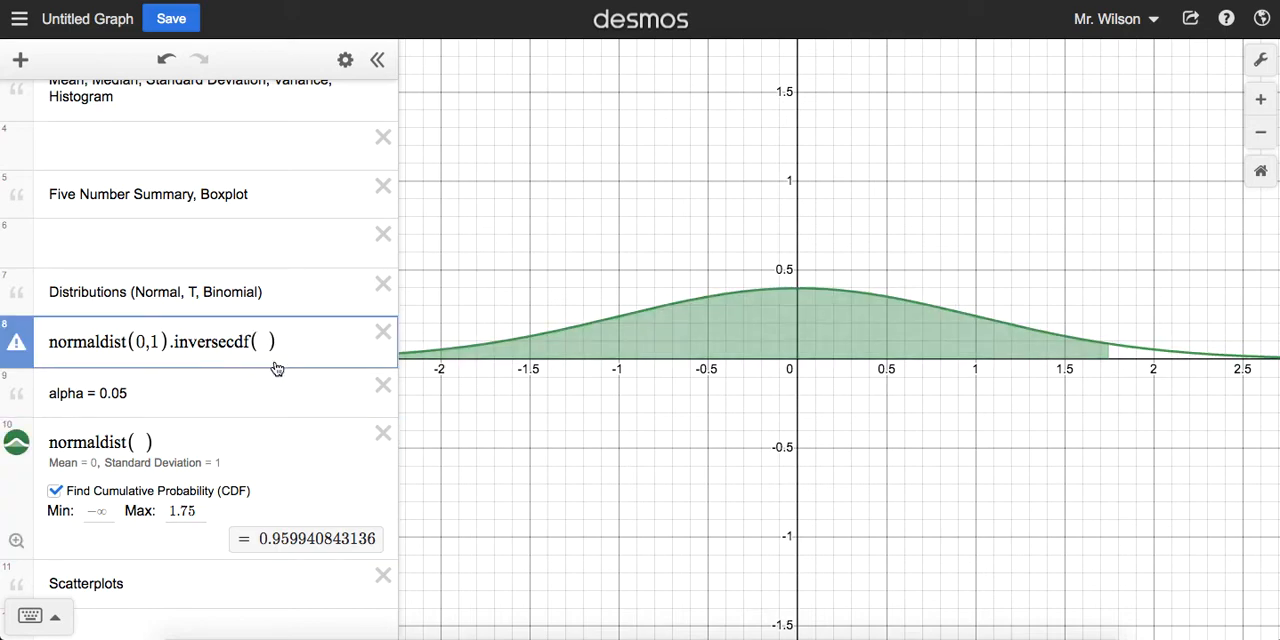
text(0.95)
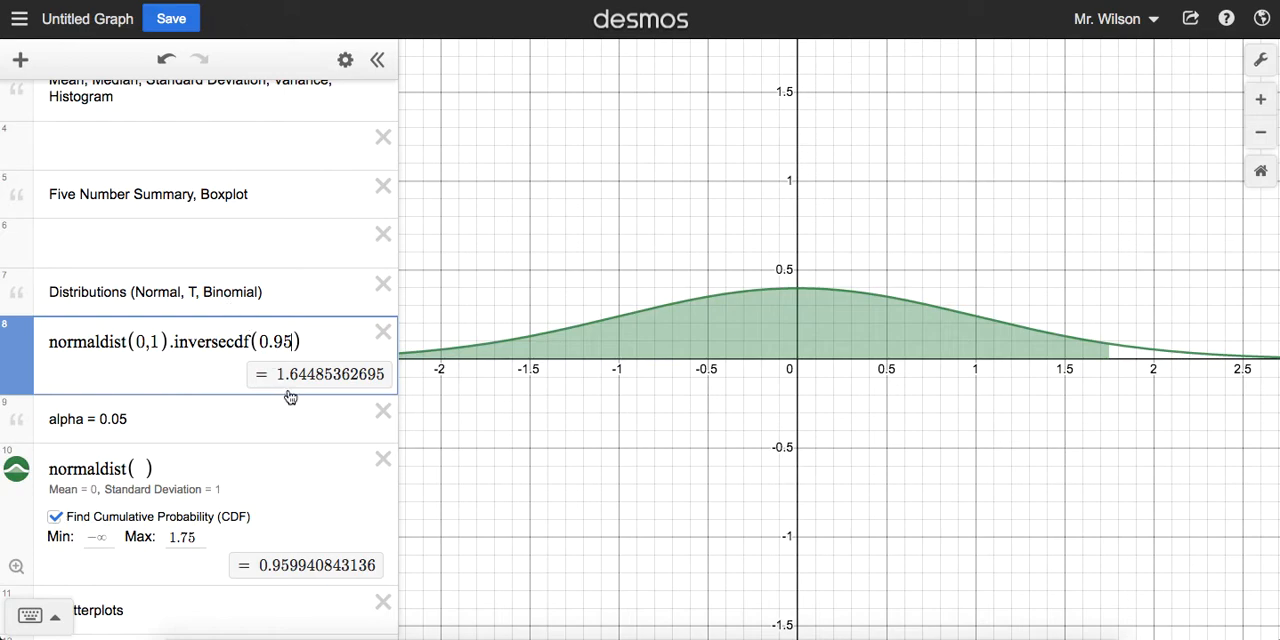
drag(277, 373, 314, 374)
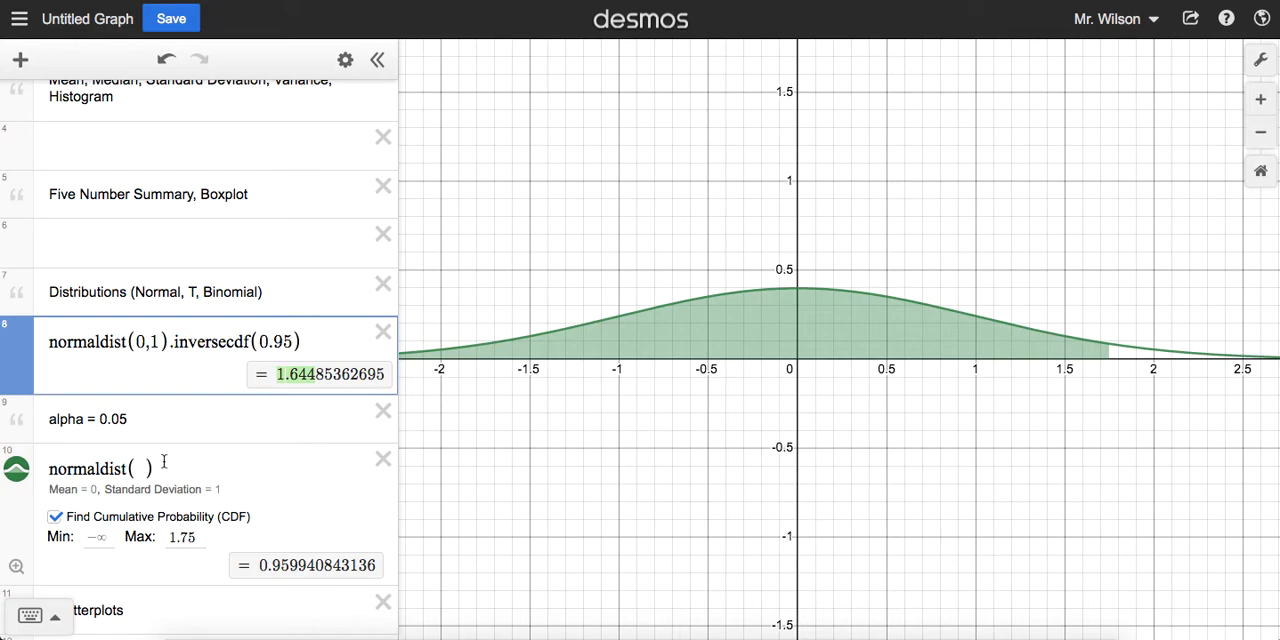
Step: Set the cumulative probability's maximum for normaldist( ) to 1.64485 and highlight the resulting probability
click(186, 543)
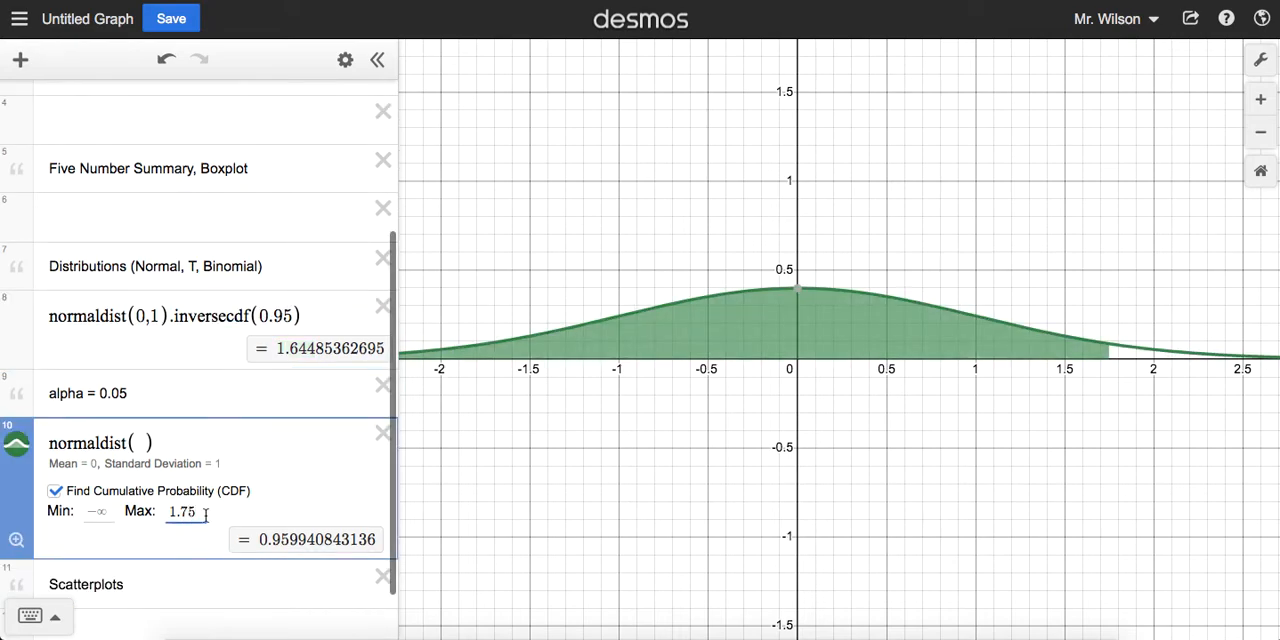
key(BackSpace)
key(BackSpace)
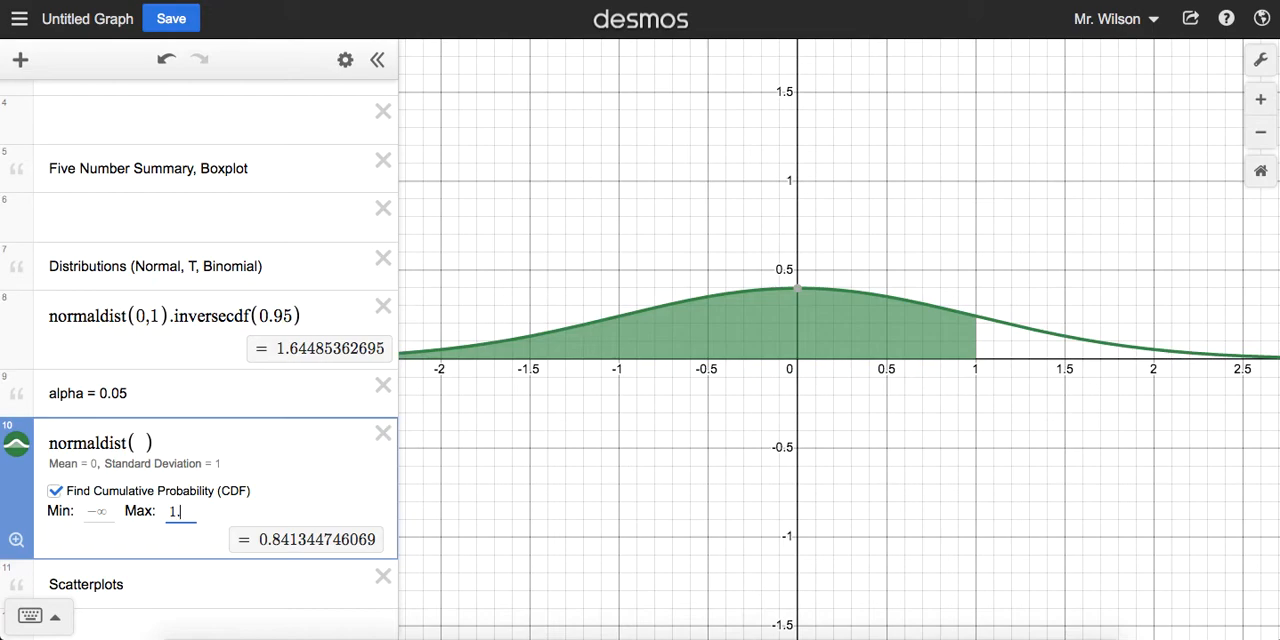
text(64485)
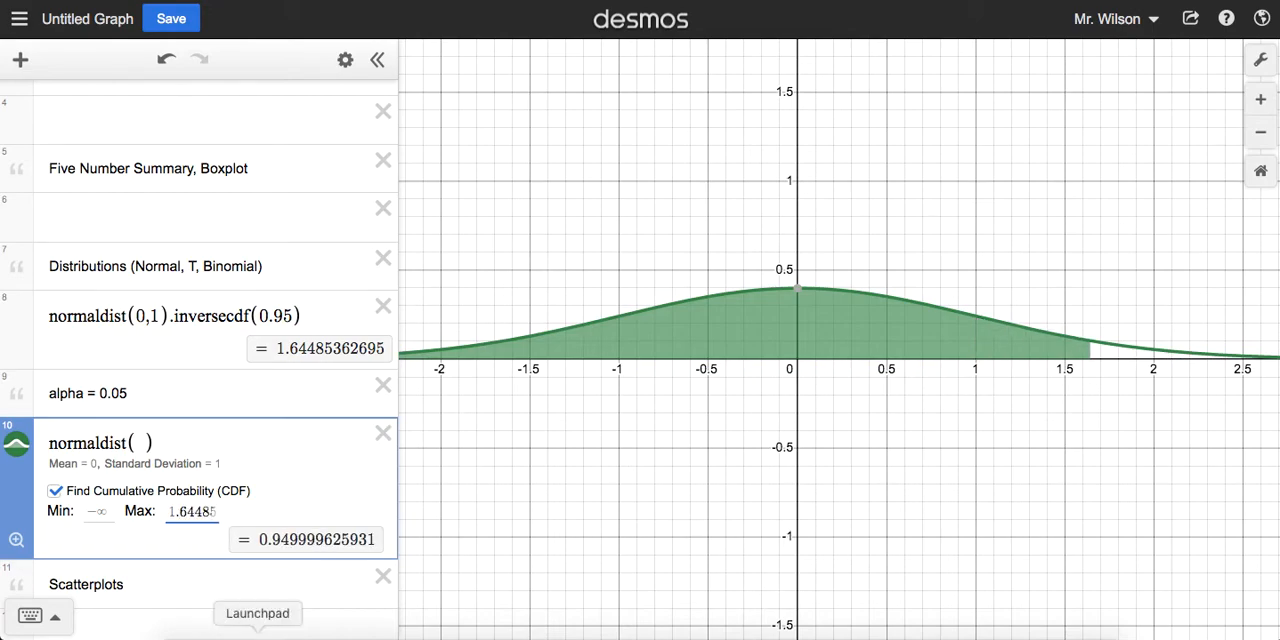
drag(265, 541, 328, 539)
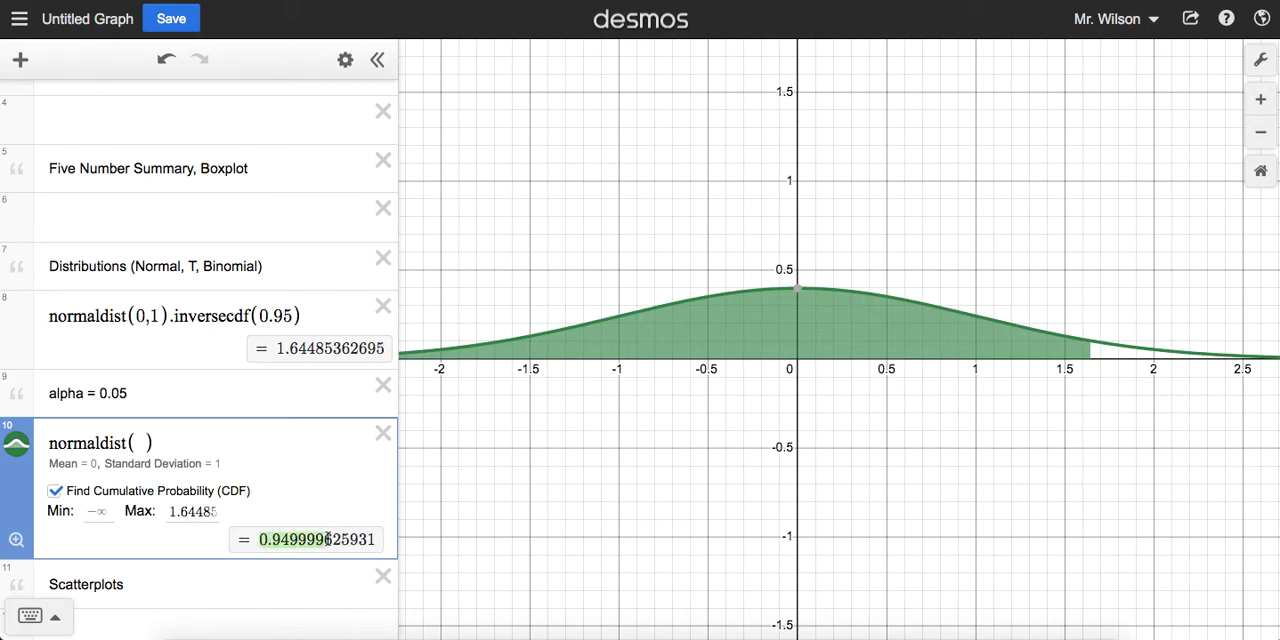
Step: Highlight the inversecdf argument, the alpha note, and the unshaded upper tail of the normal curve
click(320, 539)
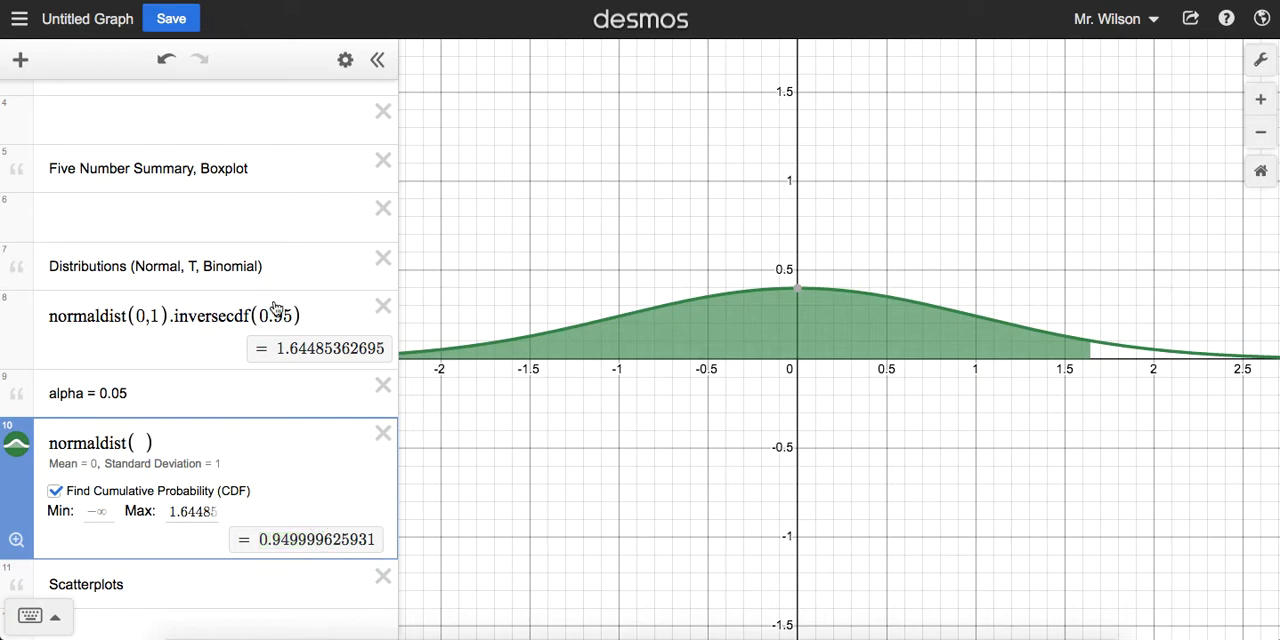
drag(259, 316, 291, 316)
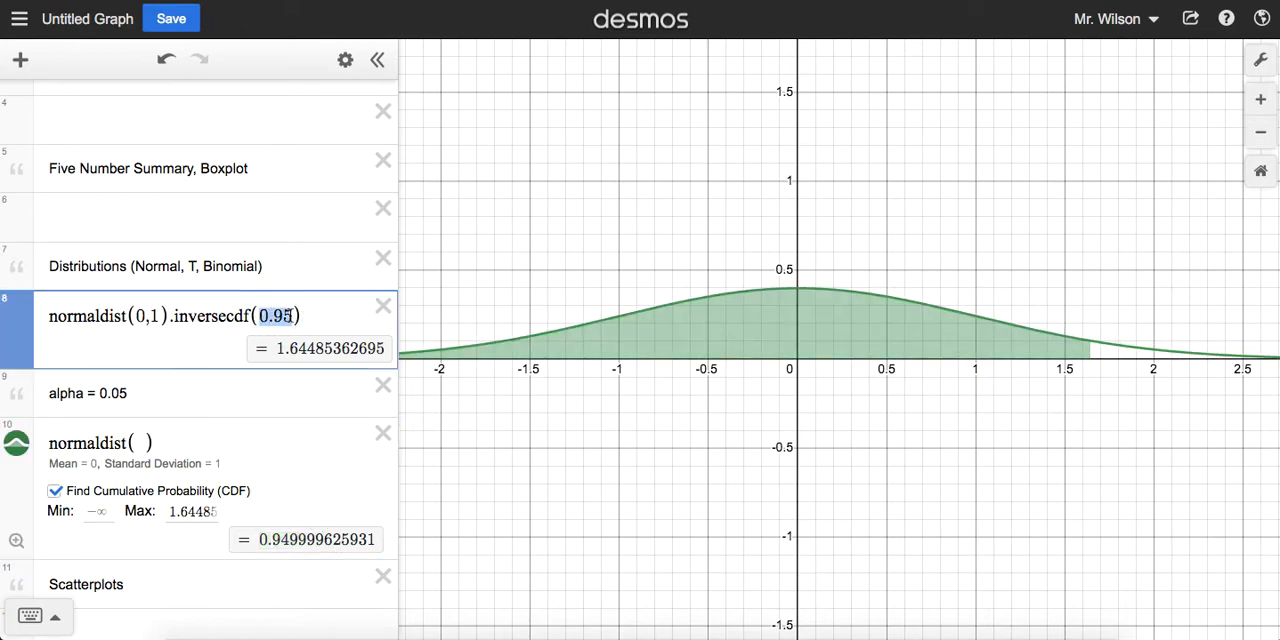
drag(50, 396, 168, 397)
mouse_move(1112, 352)
mouse_down()
mouse_move(1157, 351)
mouse_move(1122, 352)
mouse_move(1154, 352)
mouse_move(1148, 370)
mouse_up()
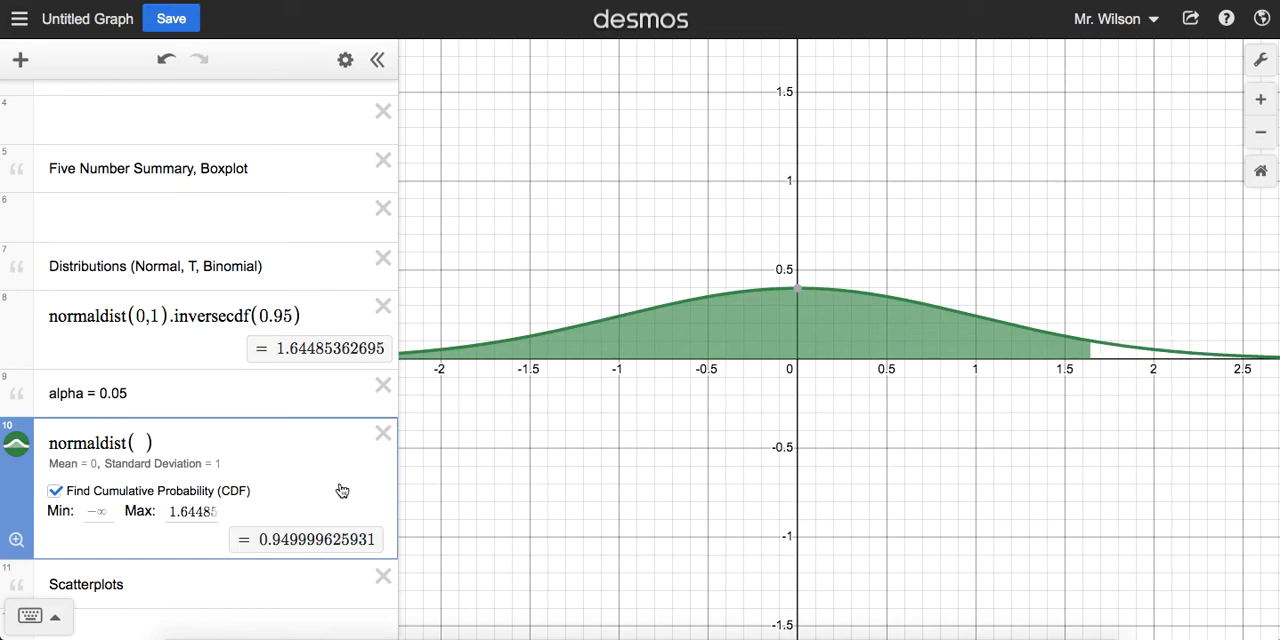
Step: Set the inversecdf argument to 0.90 and then to 0.975, and highlight the inversecdf part of the expression
click(290, 328)
key(BackSpace)
text(0)
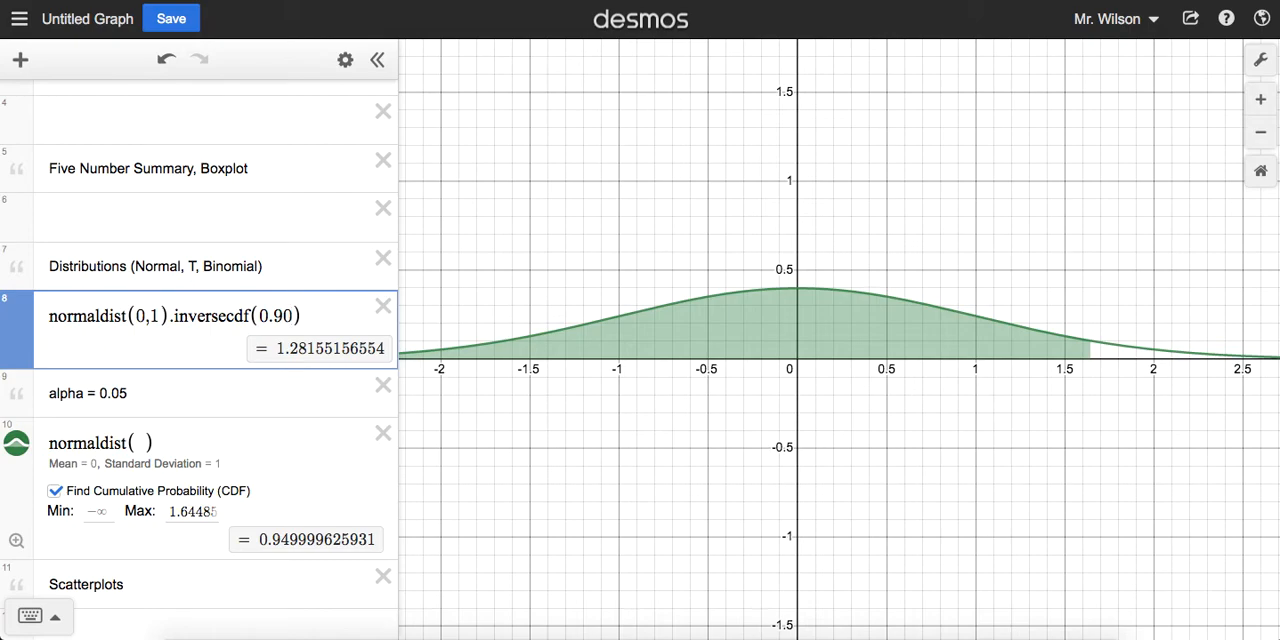
key(BackSpace)
text(75)
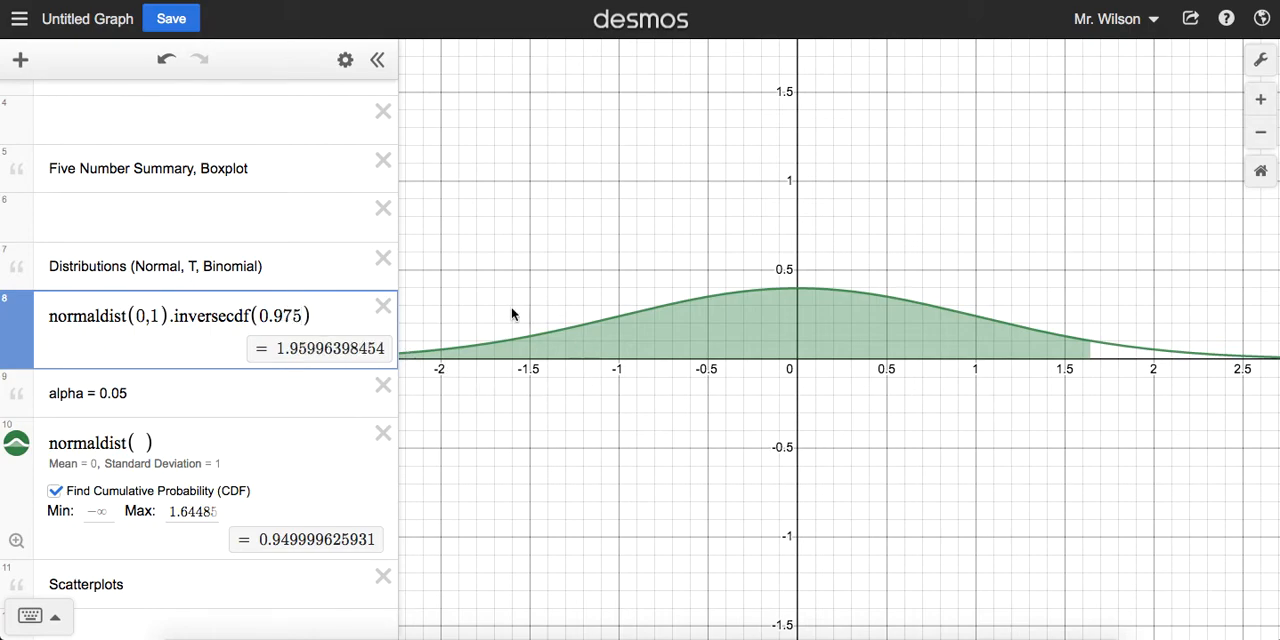
drag(171, 318, 298, 315)
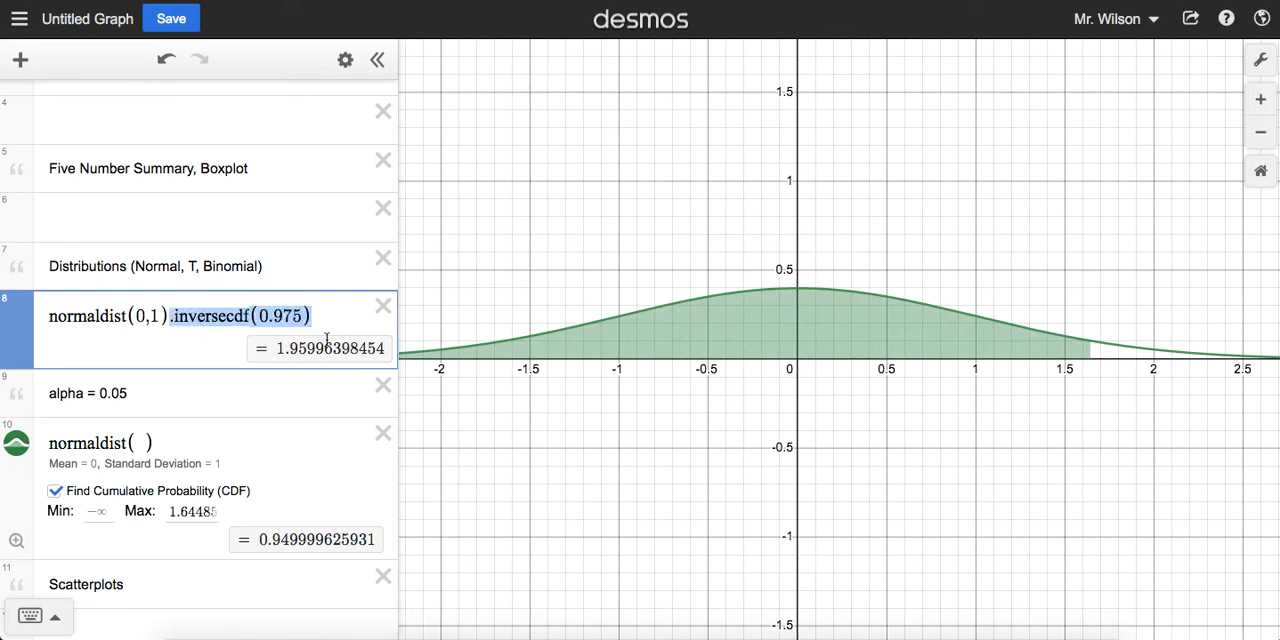
Step: Delete the normaldist( ) line below the alpha note and replace the inversecdf expression with tdist(4)
click(383, 433)
click(321, 400)
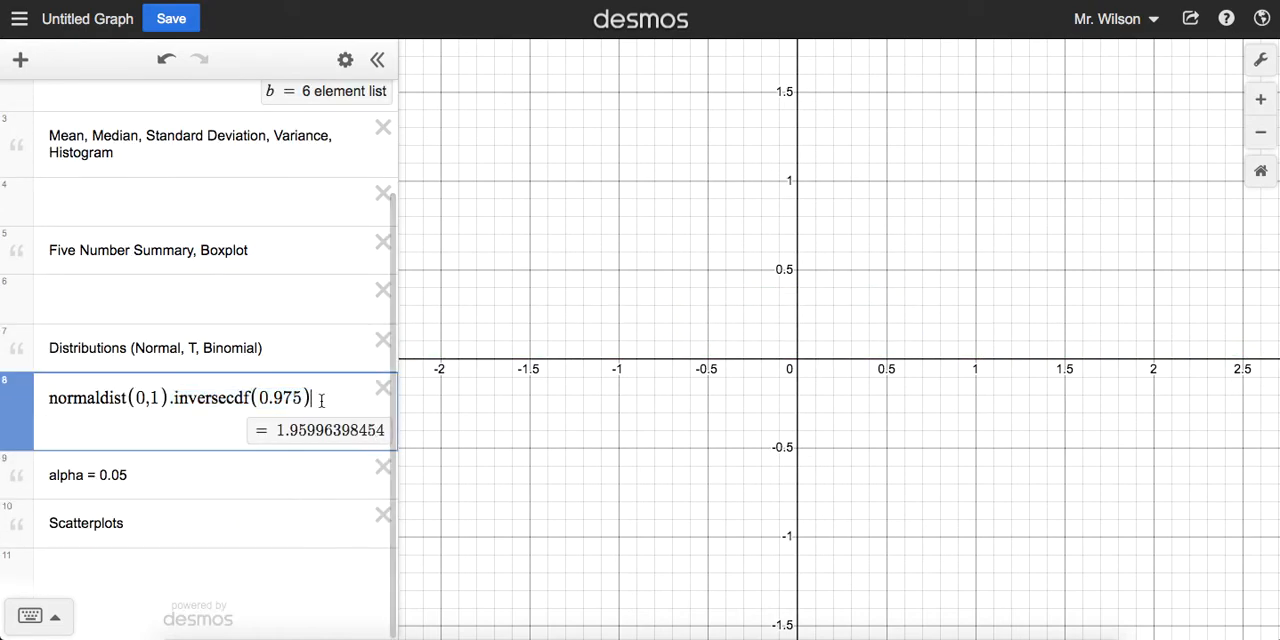
drag(322, 399, 38, 408)
text(tdist)
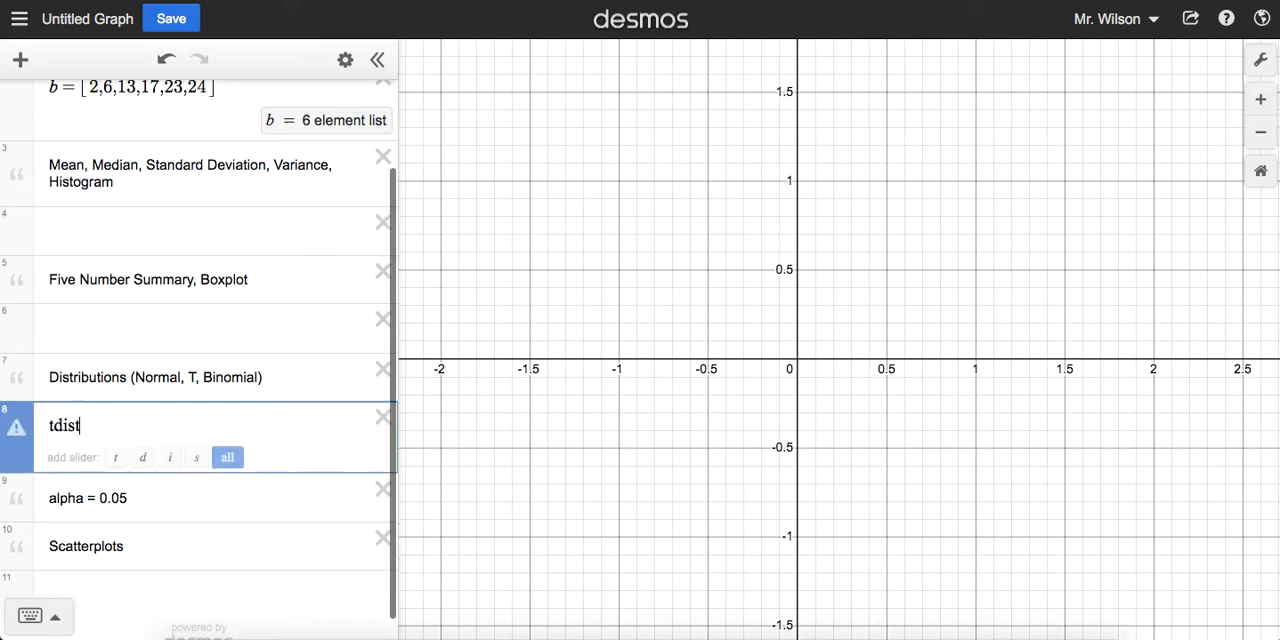
text(()
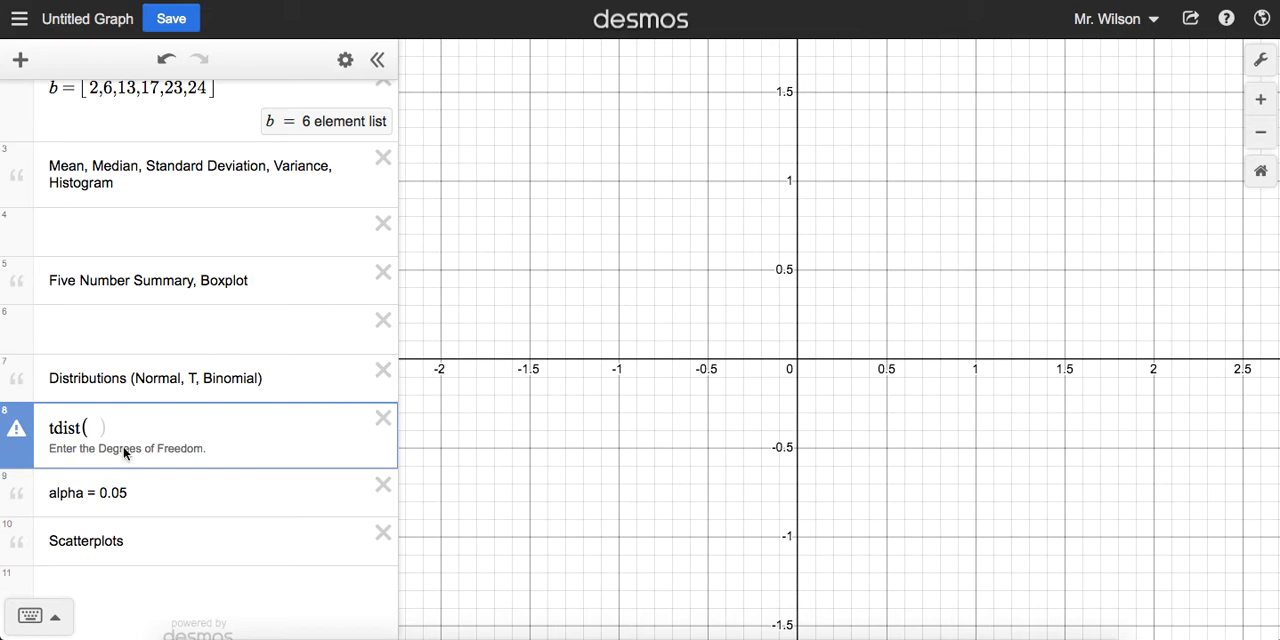
text(4)
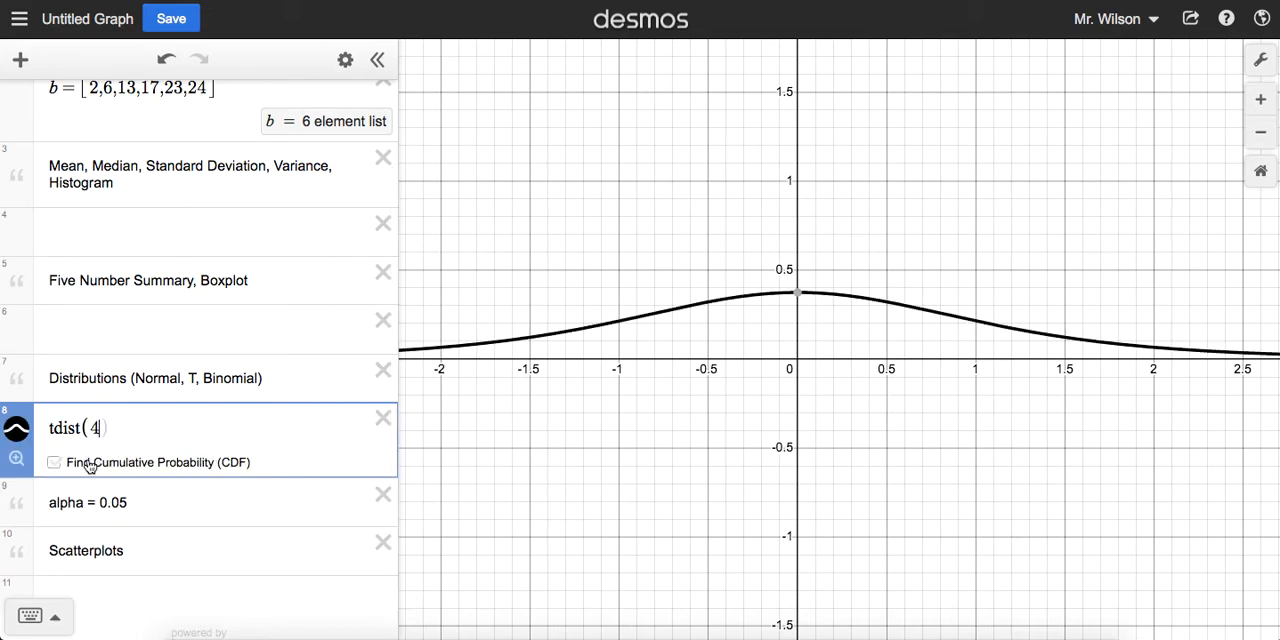
Step: Turn cumulative probability on for tdist(4) and switch it back off
click(54, 462)
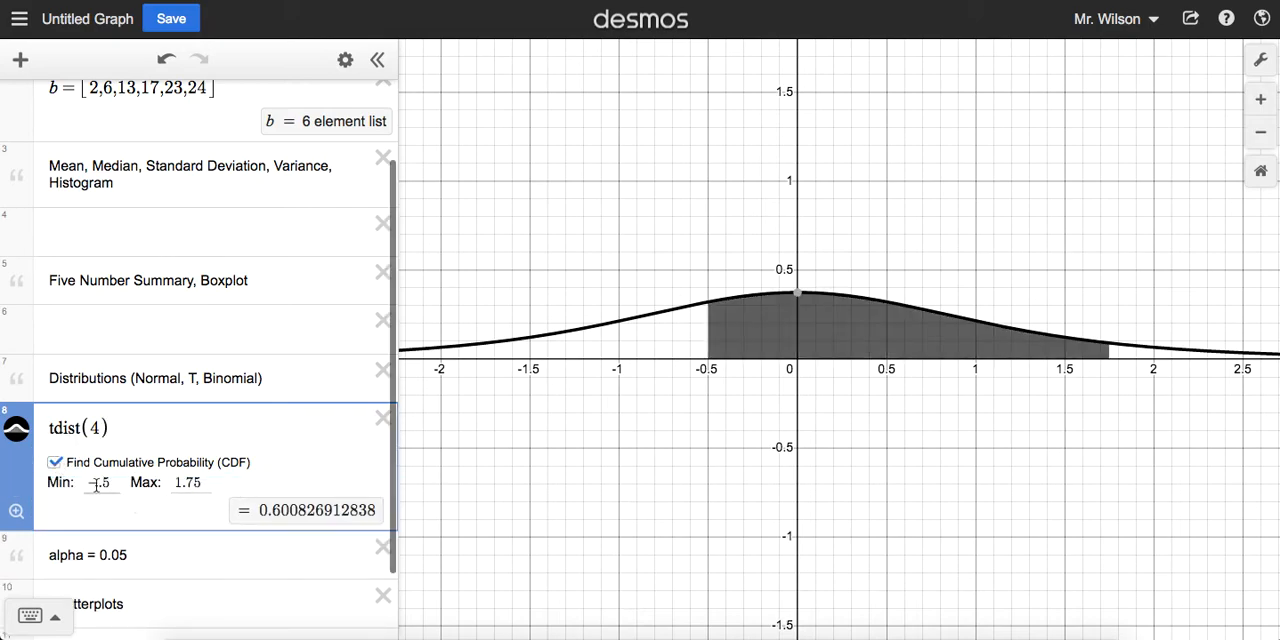
click(55, 463)
click(117, 428)
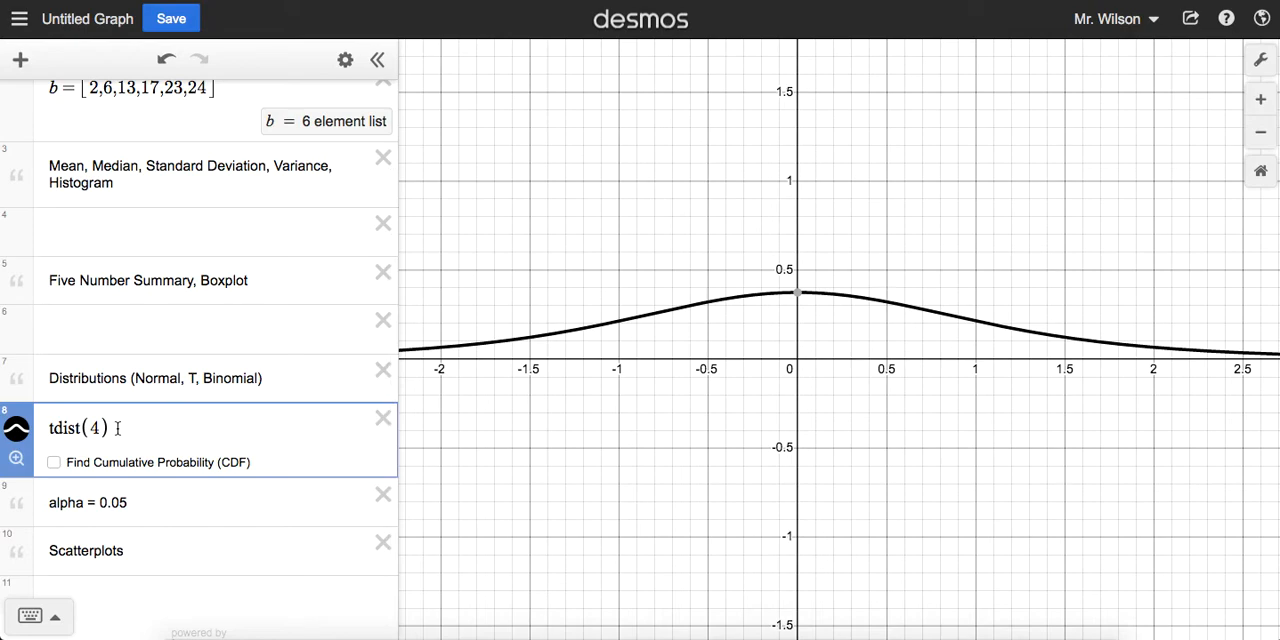
Step: Replace tdist(4) with binomialdist(10,0.5) for 10 trials and a success probability of 0.5
drag(122, 428, 46, 436)
text(bin)
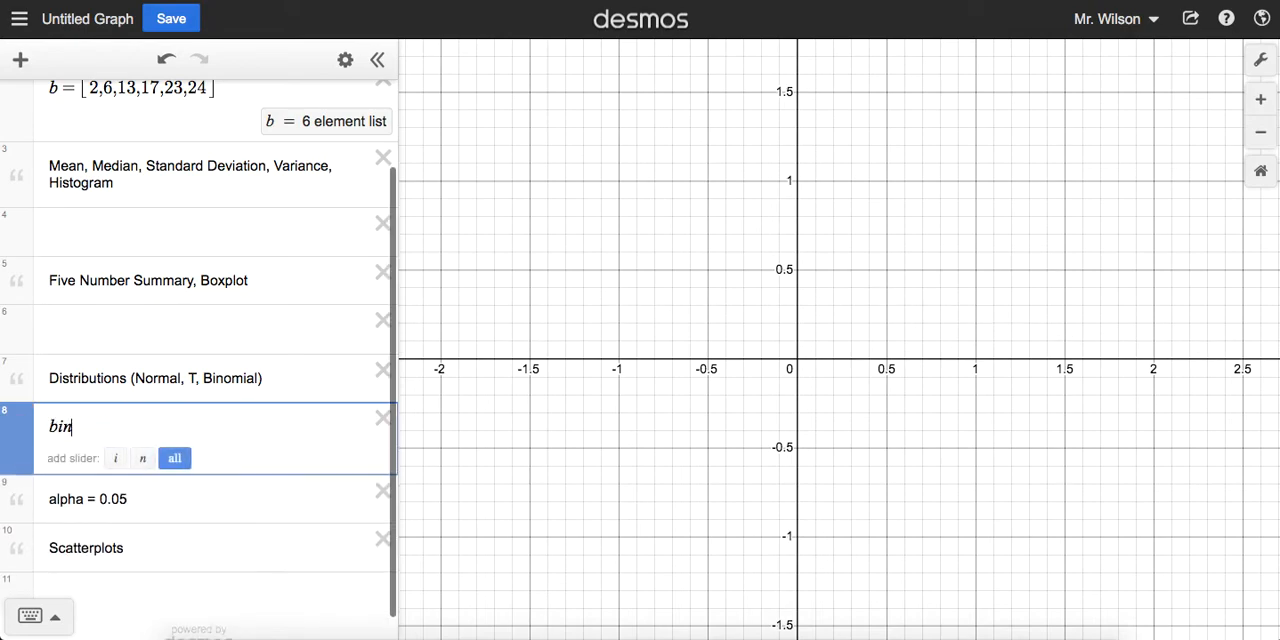
text(omialdi)
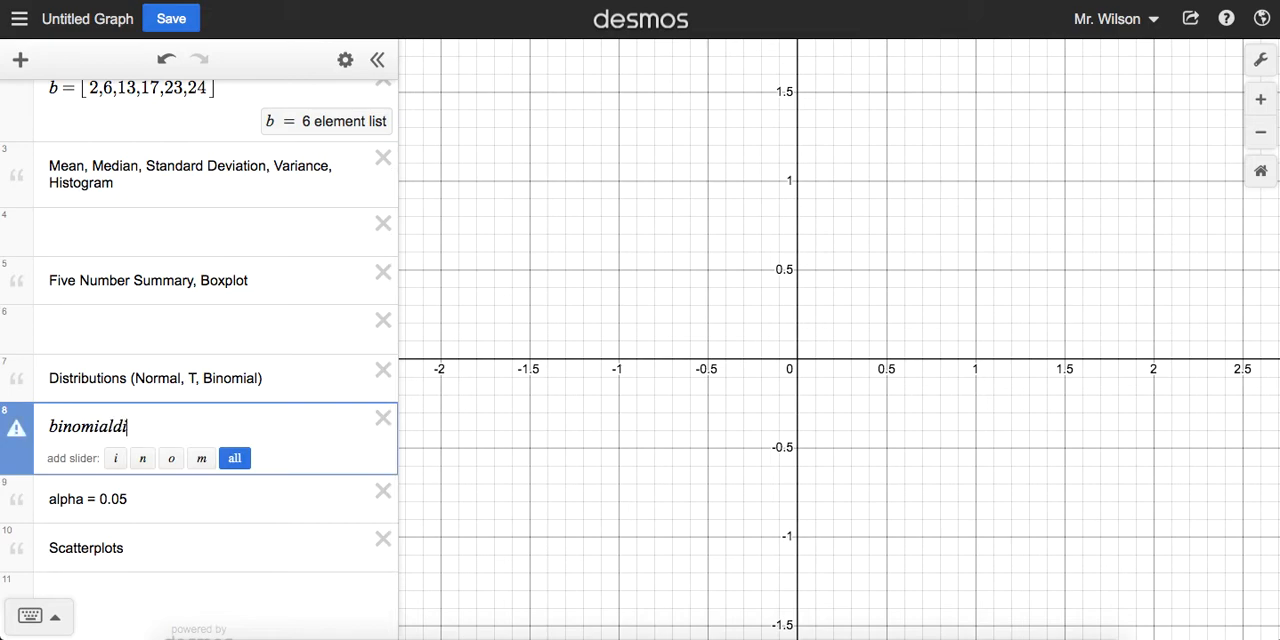
text(st()
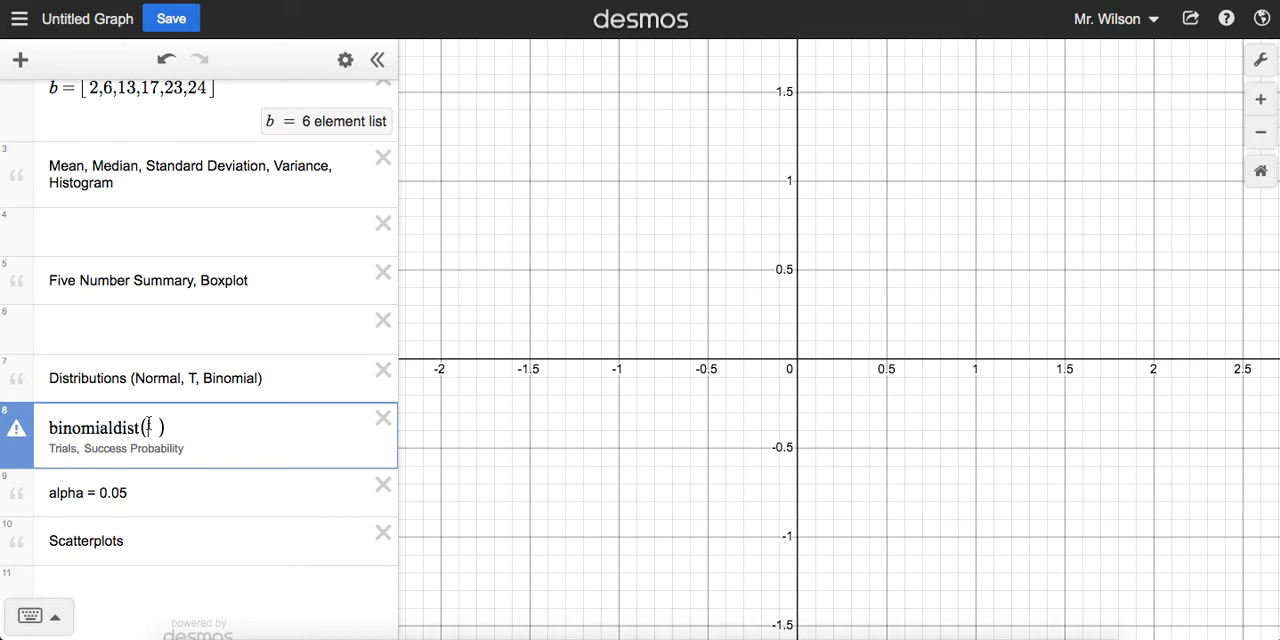
text(10)
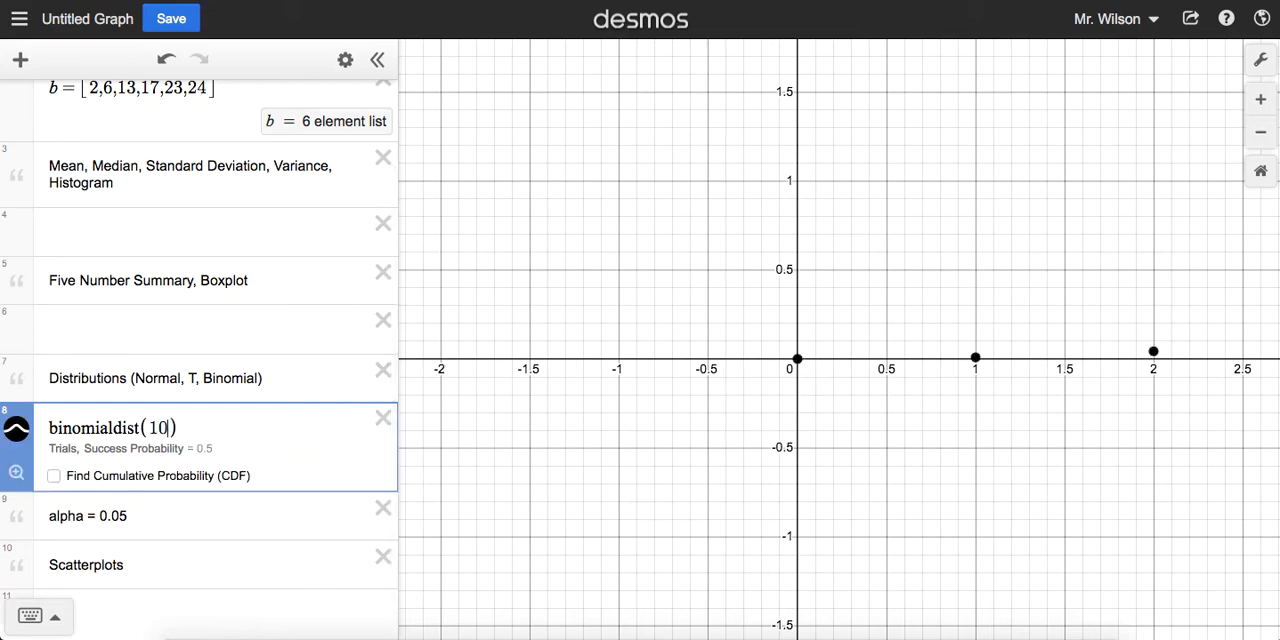
text(,)
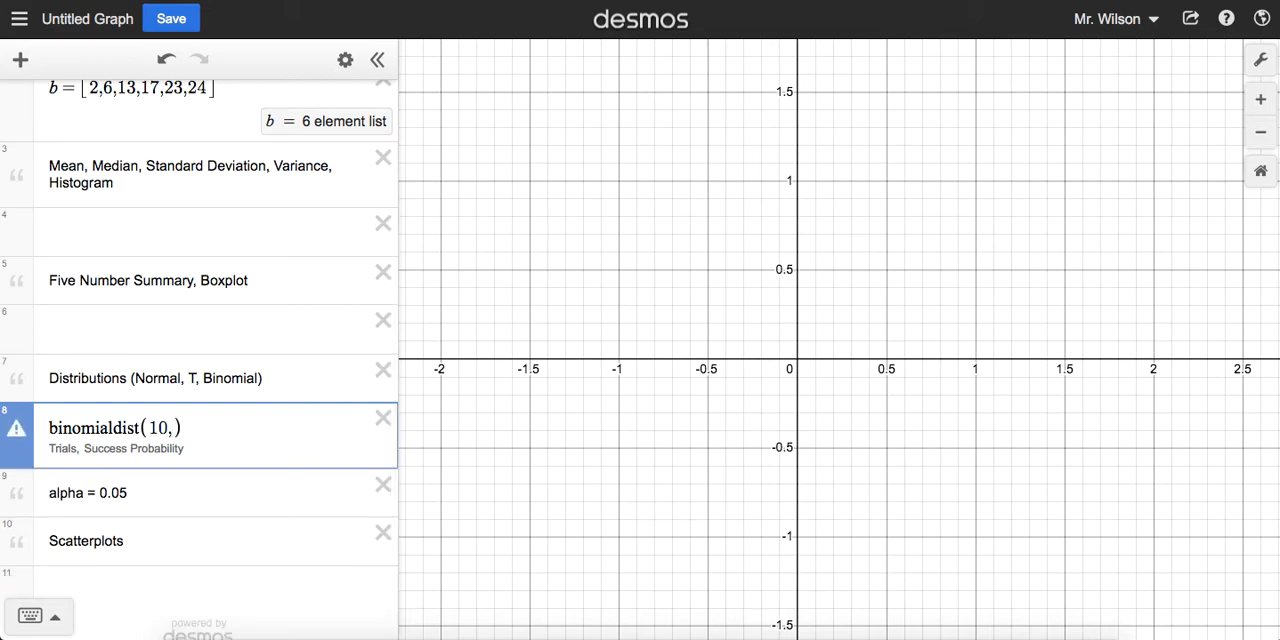
text(0.5)
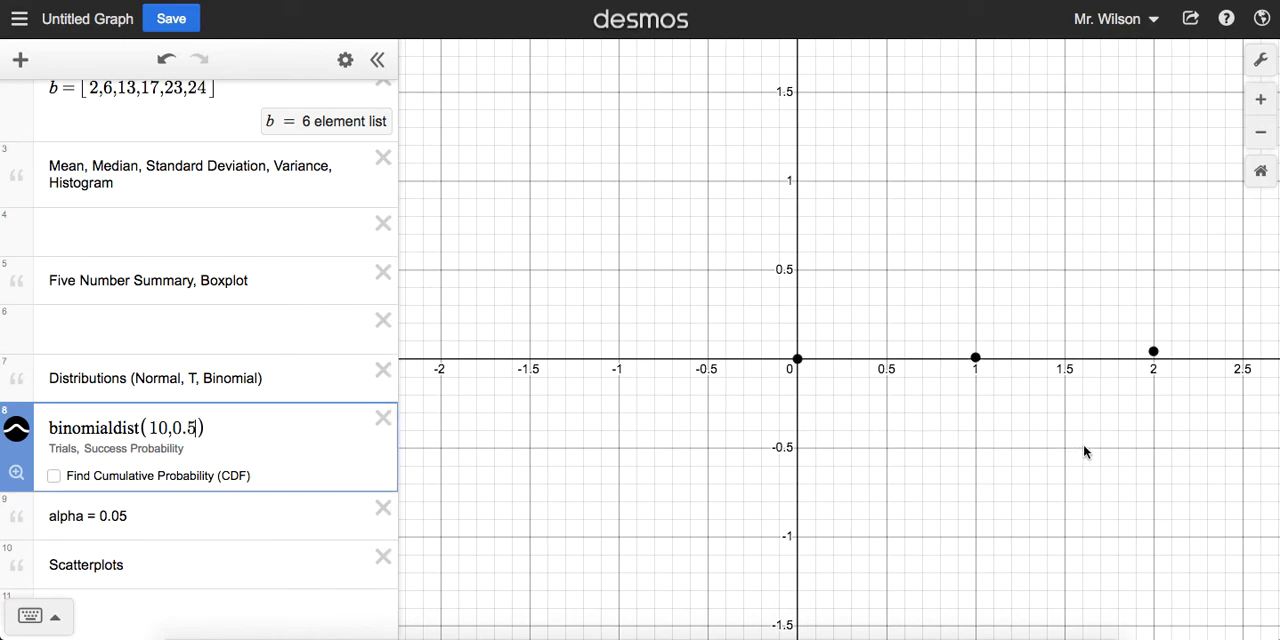
Step: Fit all binomial points horizontally in the graph and set the y-axis range from -1 to 1
scroll(1084, 452, down, 3)
drag(1170, 456, 757, 434)
drag(943, 466, 858, 466)
scroll(846, 471, down, 2)
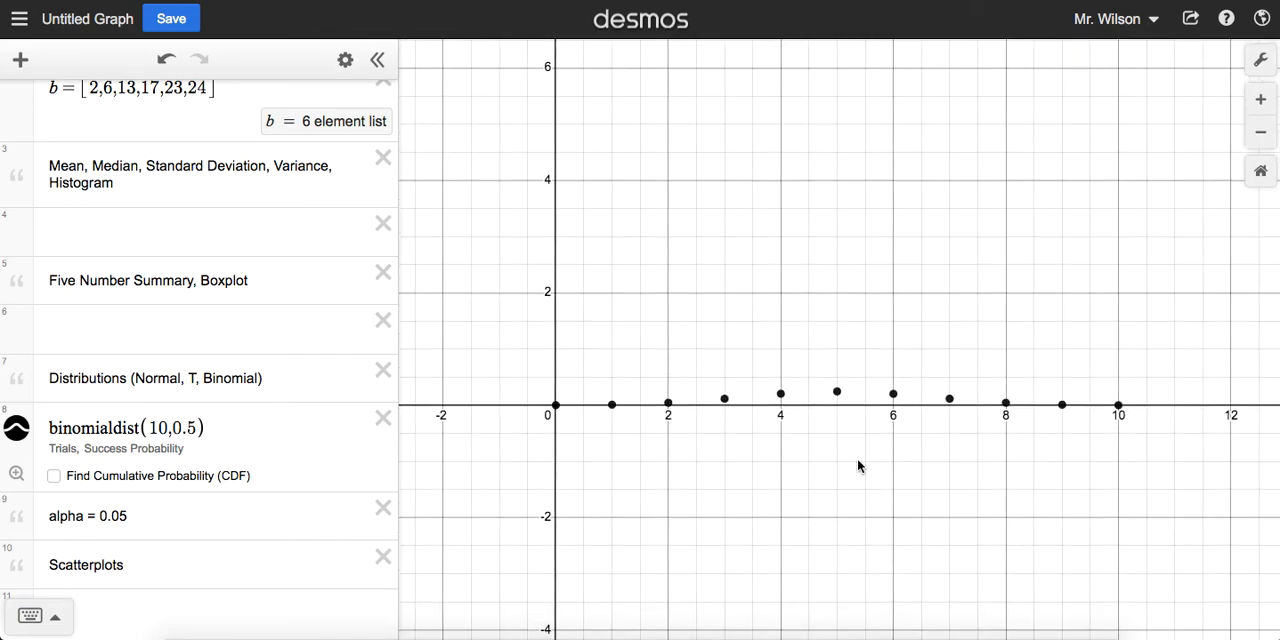
click(1261, 60)
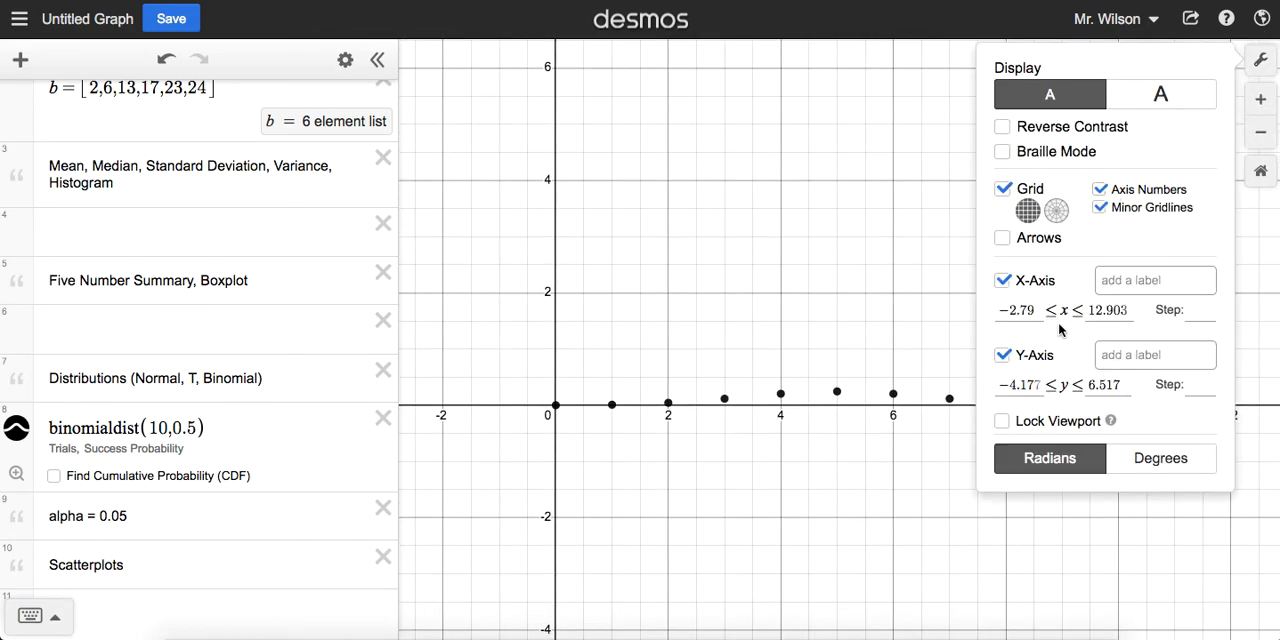
drag(1003, 386, 1114, 389)
text(11)
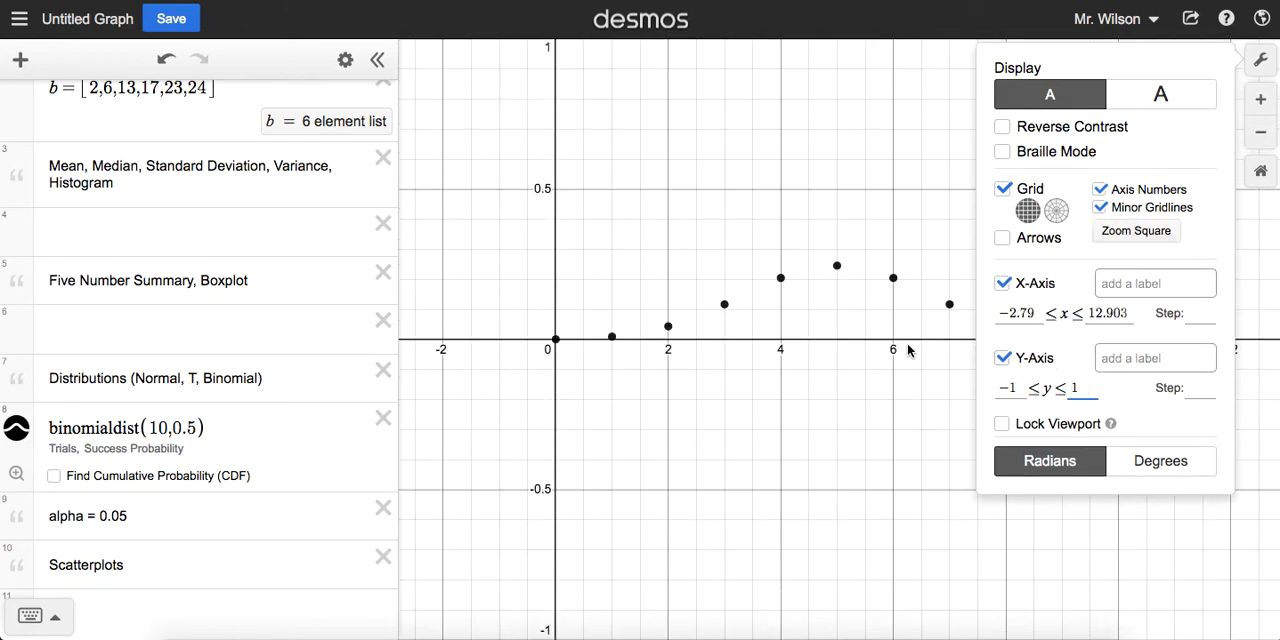
Step: Narrow the y-axis range to -0.2 through 0.3 and close the graph settings
click(1018, 387)
key(BackSpace)
text(.2)
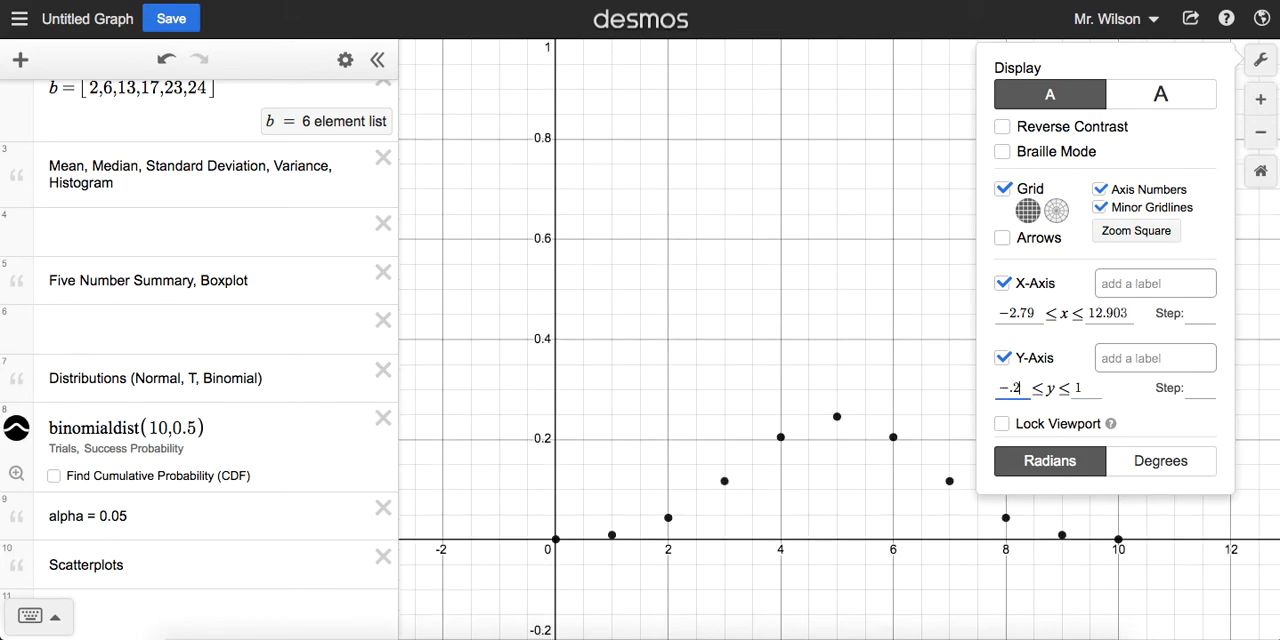
drag(1086, 387, 1052, 387)
text(.3)
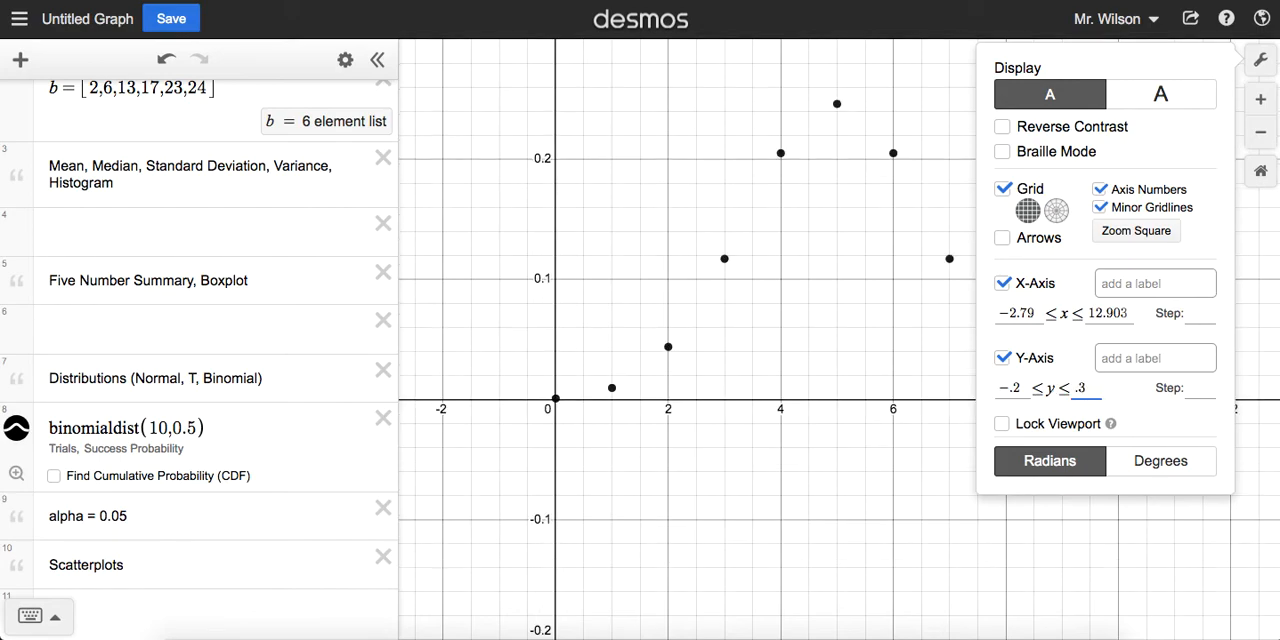
click(873, 332)
Step: Switch the graph display to the larger text size
click(1261, 60)
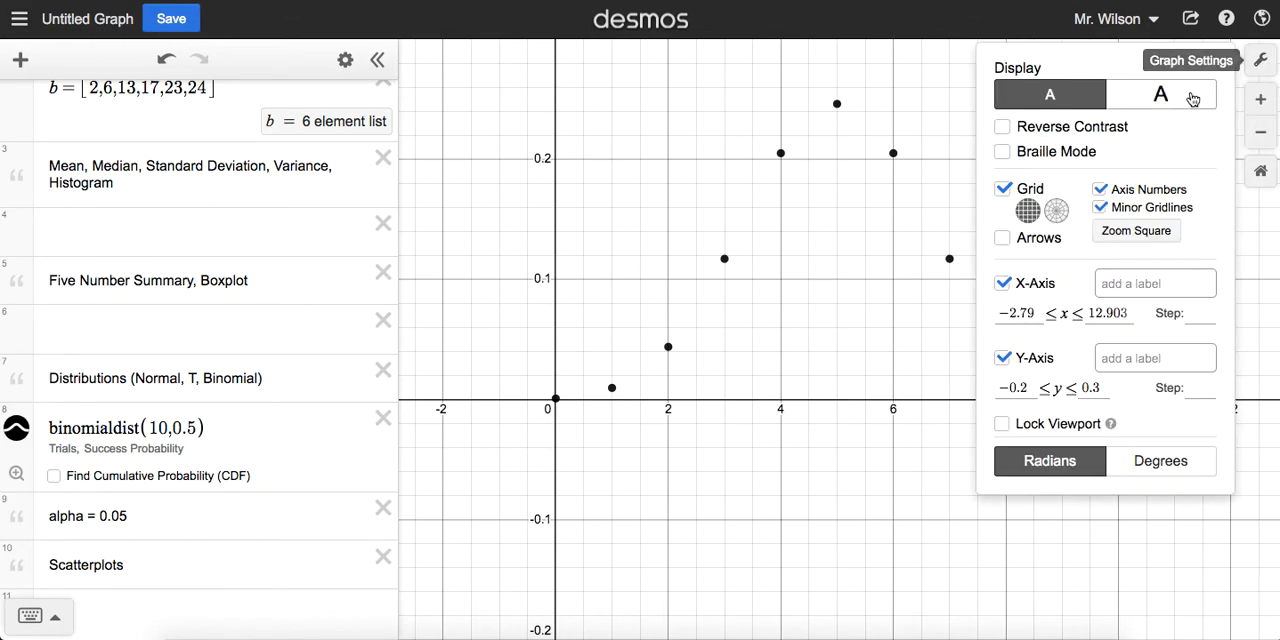
click(1161, 95)
click(820, 290)
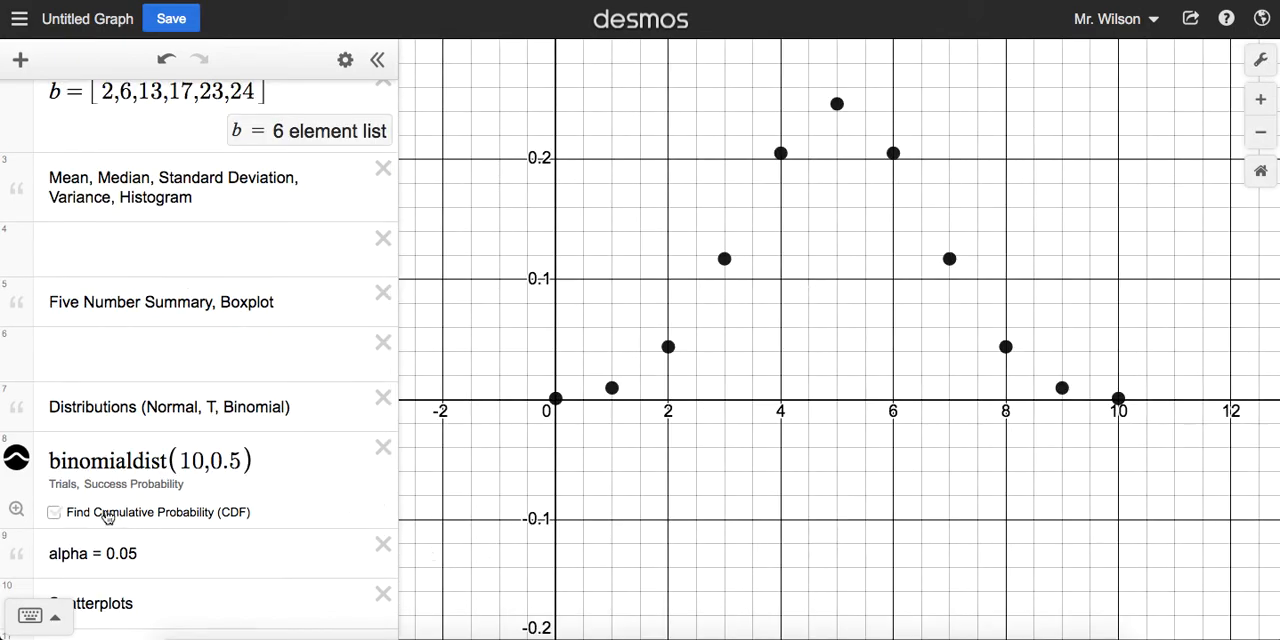
Step: Turn on cumulative probability for binomialdist(10,0.5) and clear its minimum and maximum bounds
click(54, 513)
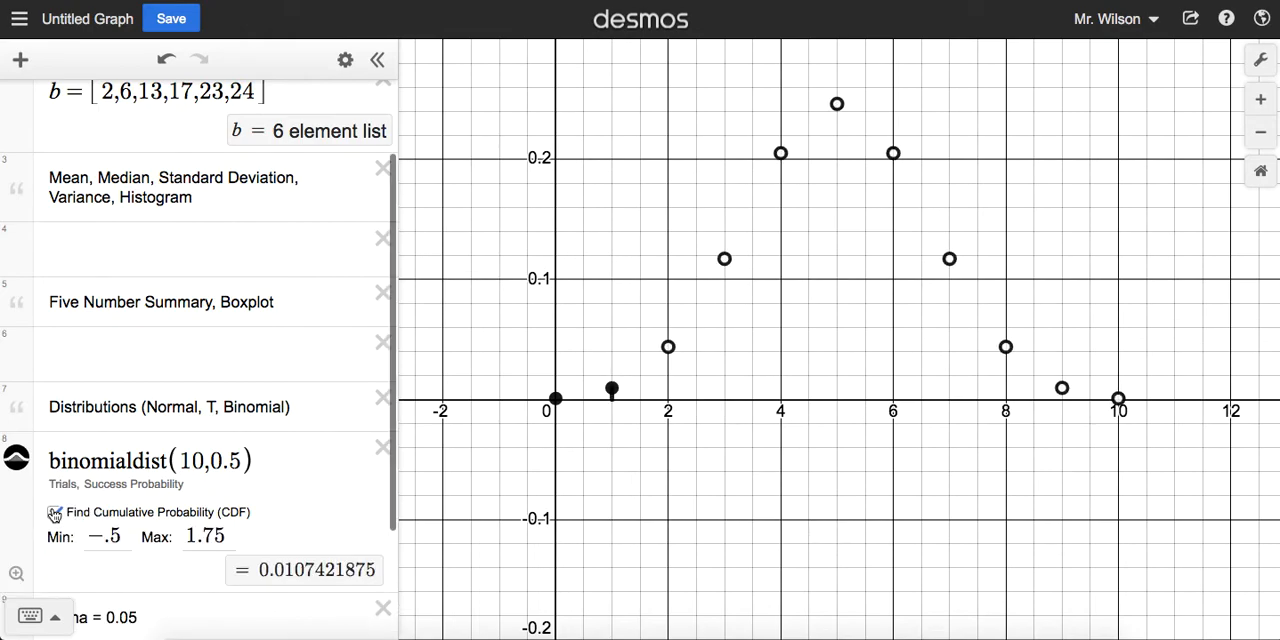
double_click(222, 543)
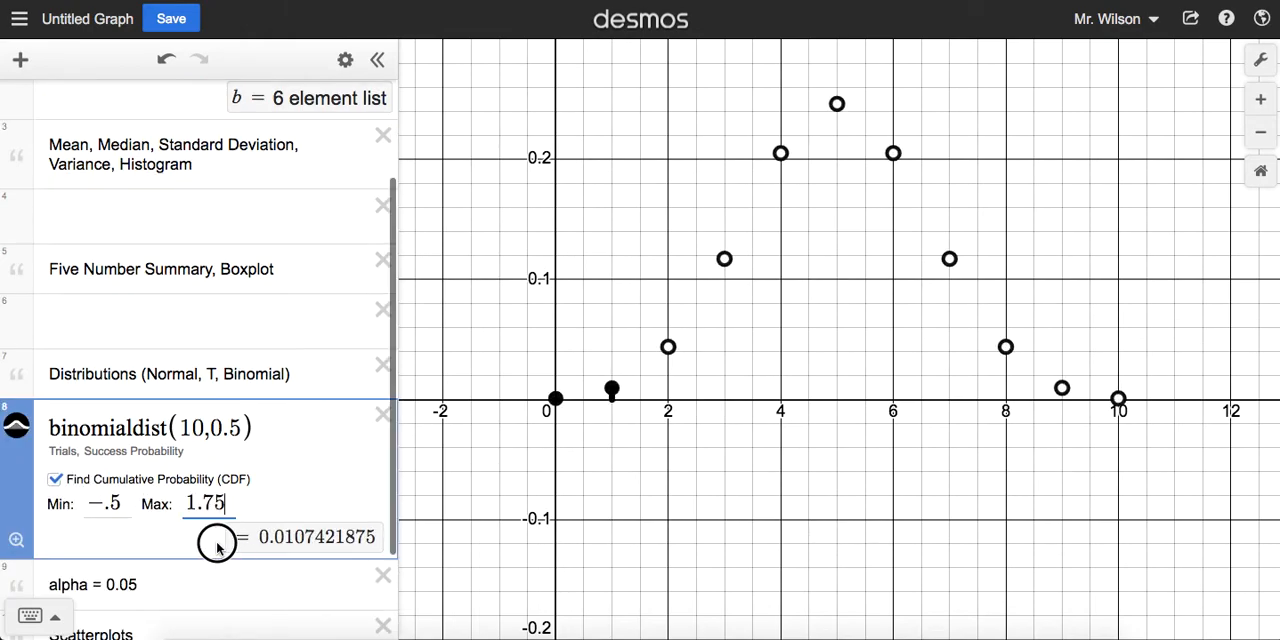
key(BackSpace)
drag(129, 503, 74, 510)
key(BackSpace)
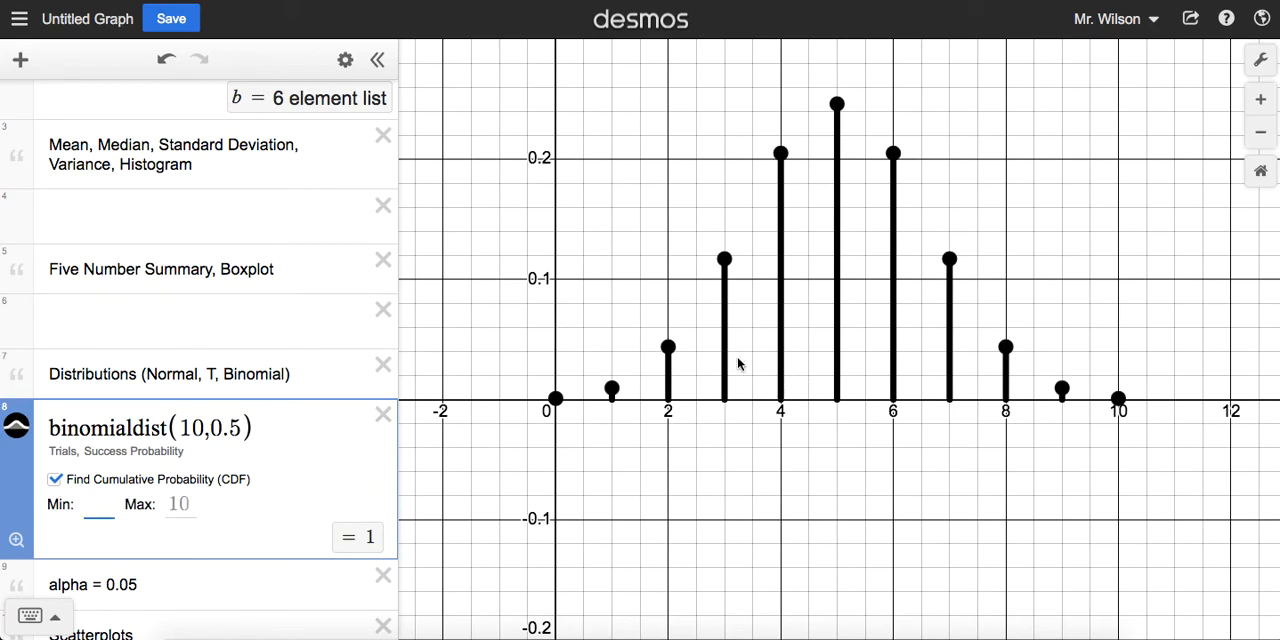
Step: Inspect the coordinates of the binomial points at x = 3 through 7, and dismiss their labels
click(730, 357)
mouse_move(724, 261)
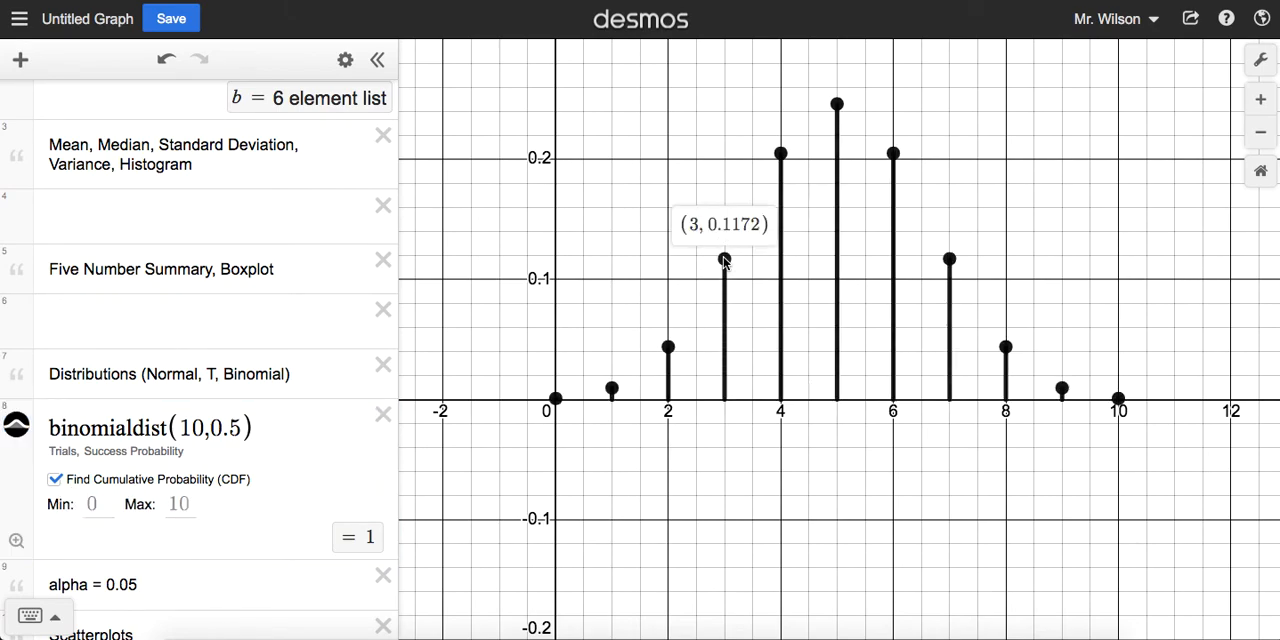
click(781, 154)
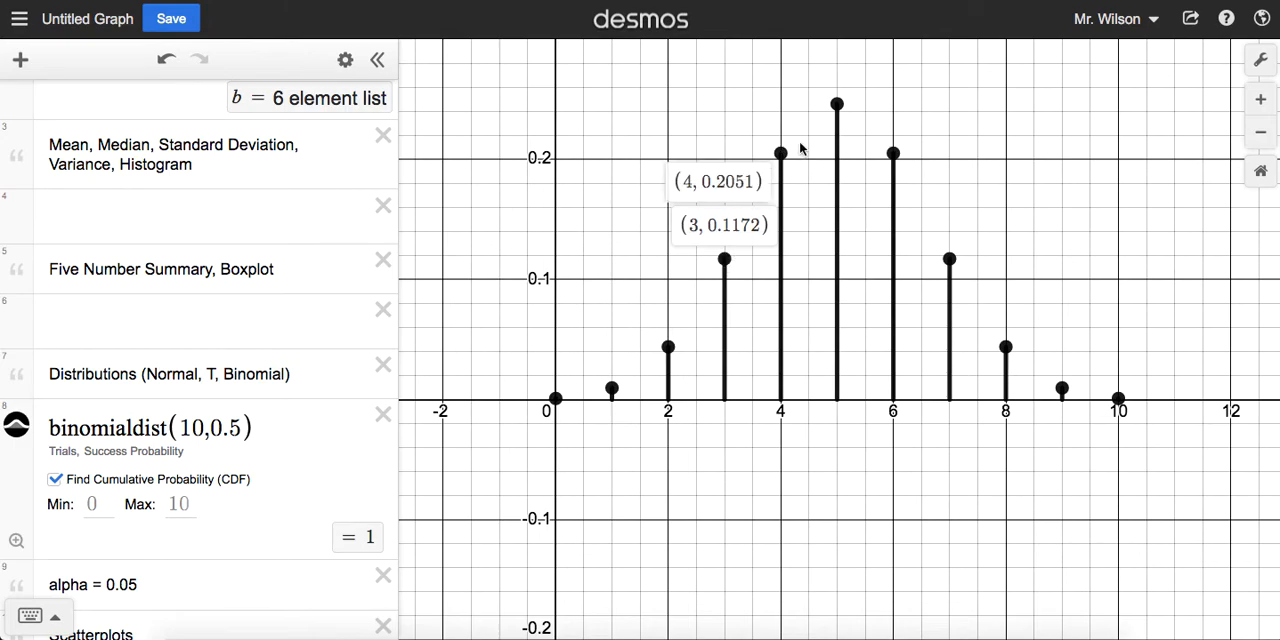
click(837, 104)
click(893, 154)
click(949, 259)
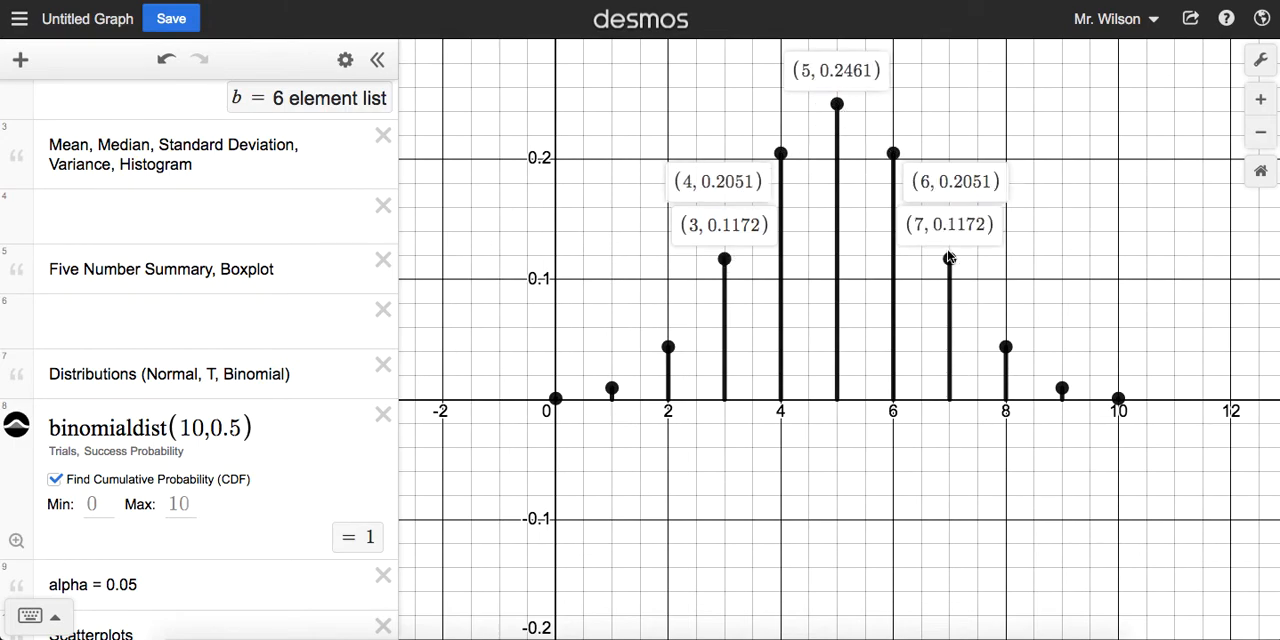
click(923, 294)
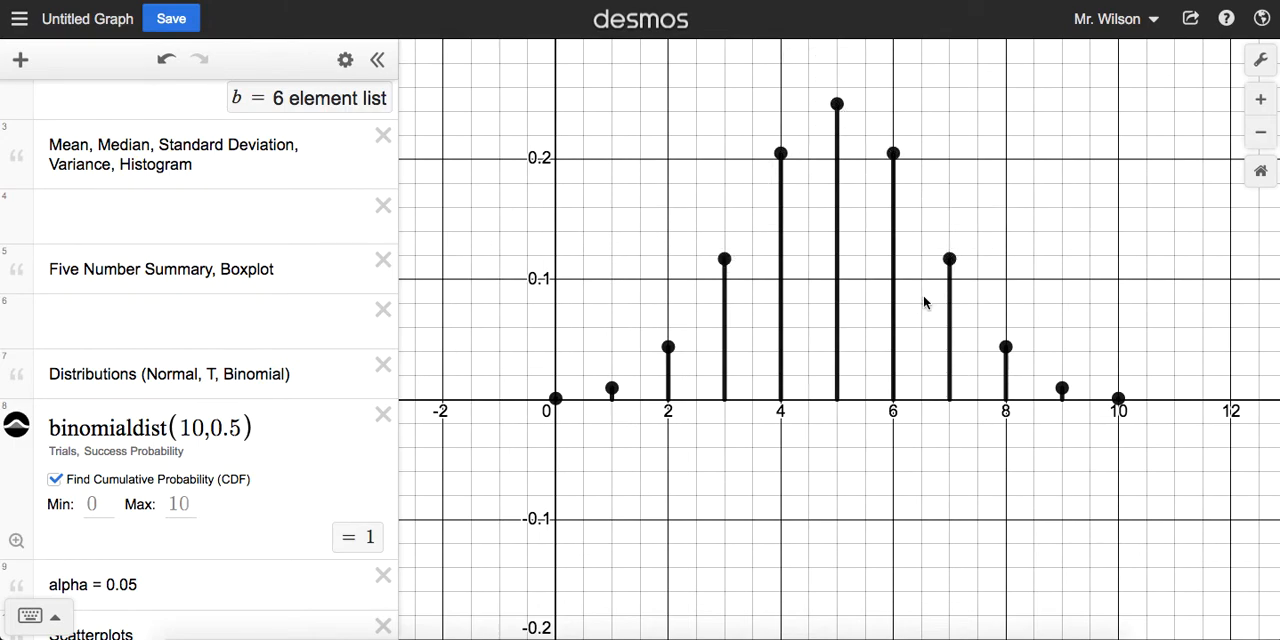
Step: Set the binomial cumulative probability's minimum to 2 and maximum to 5
click(91, 505)
click(190, 500)
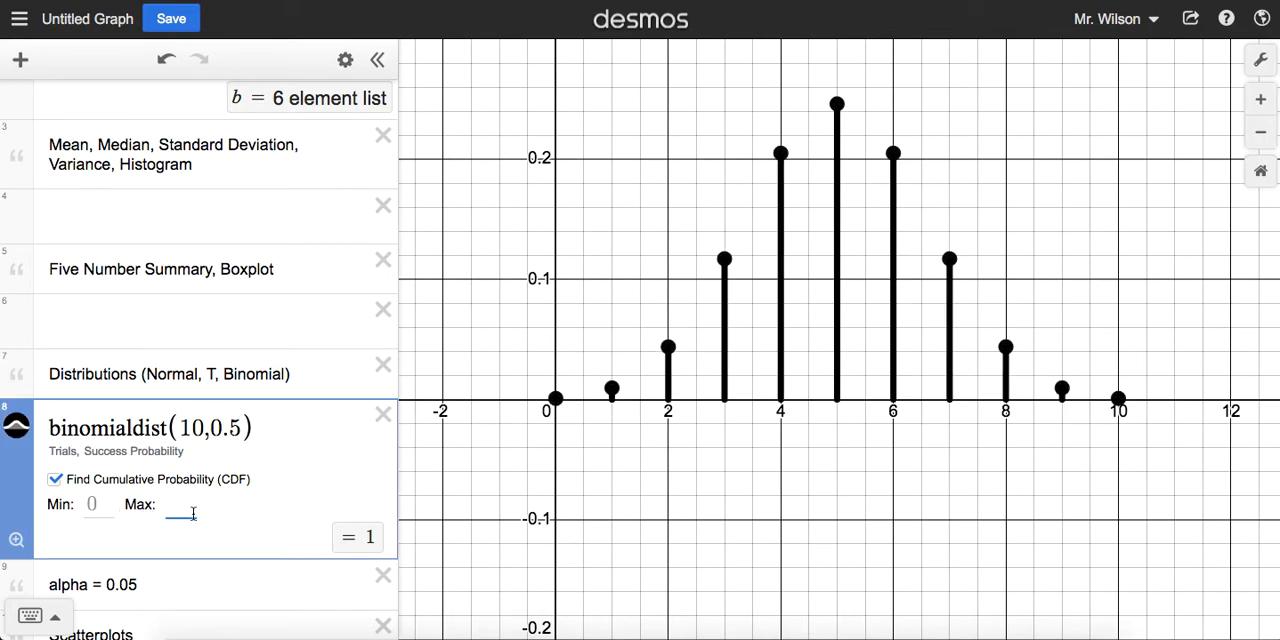
click(98, 504)
text(2)
click(193, 503)
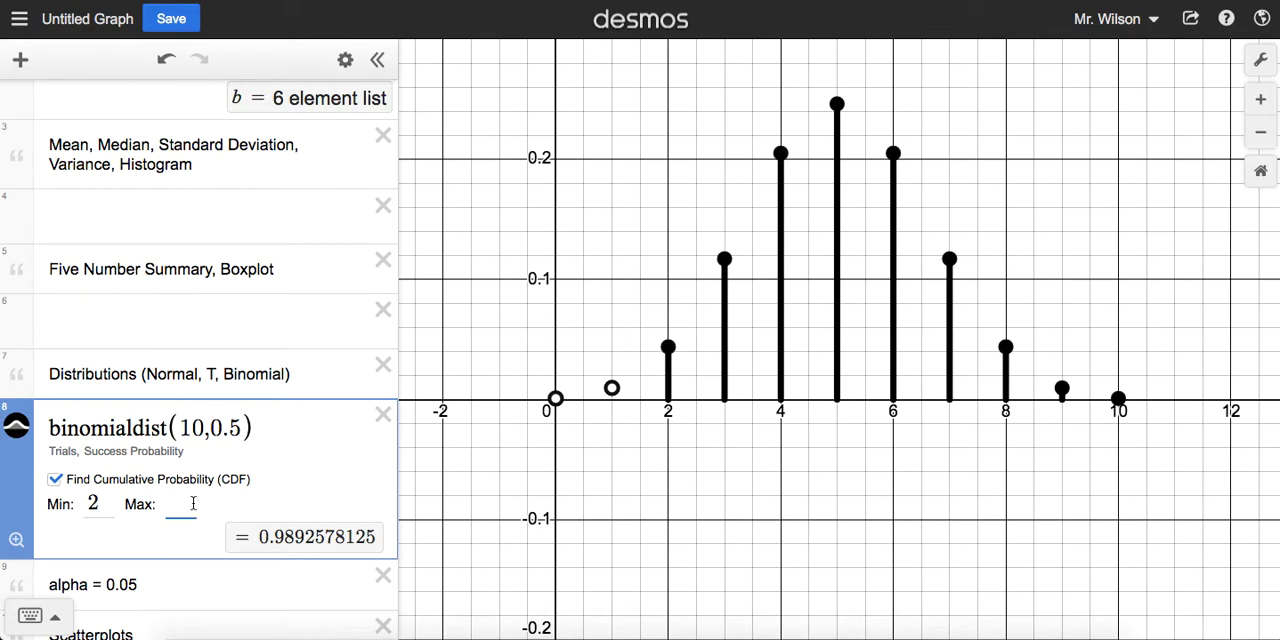
text(5)
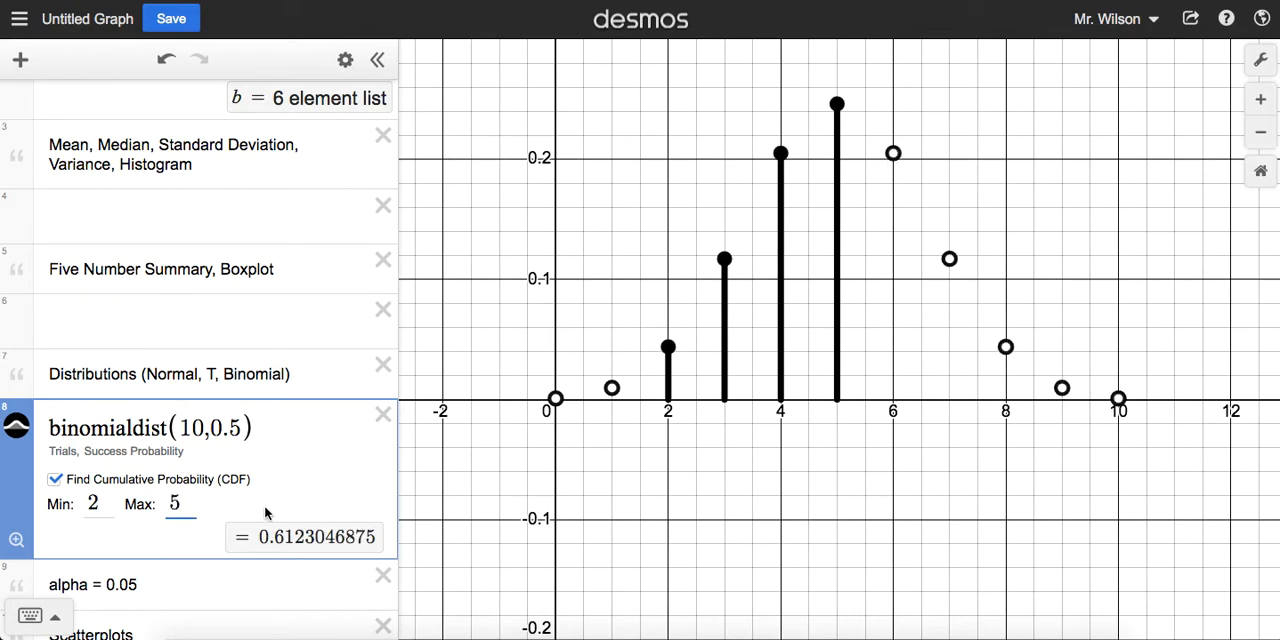
Step: Return the graph display to the smaller text size and restore the default viewport
drag(259, 537, 307, 535)
click(307, 535)
click(1260, 60)
click(1064, 97)
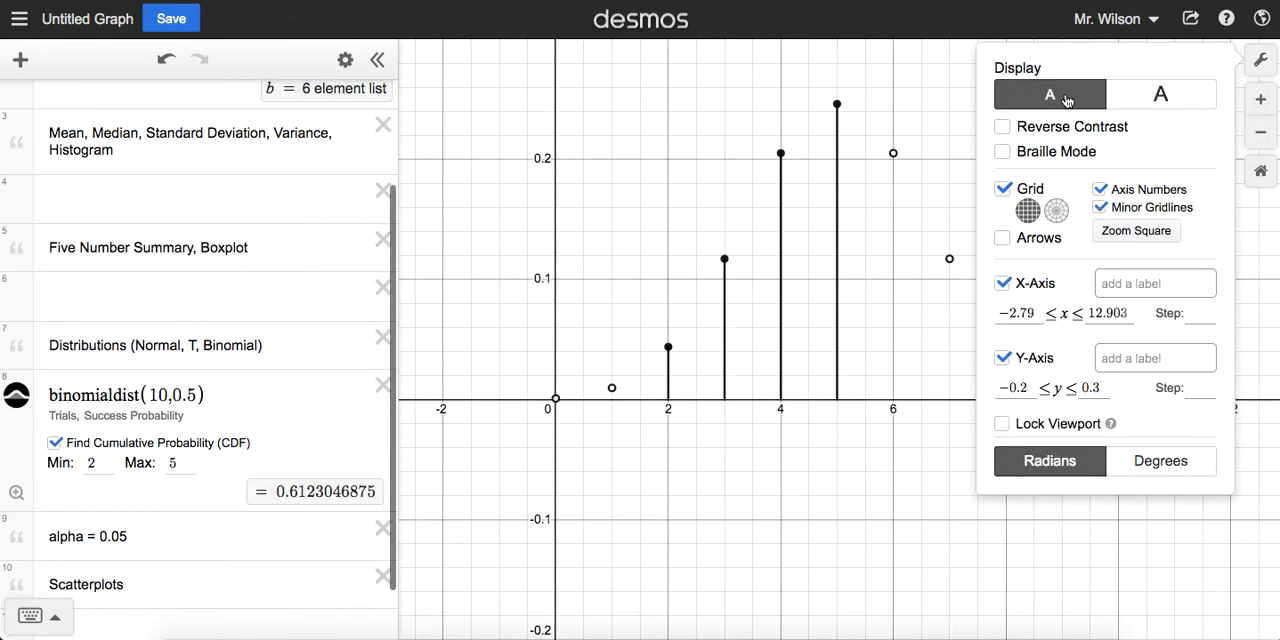
click(645, 292)
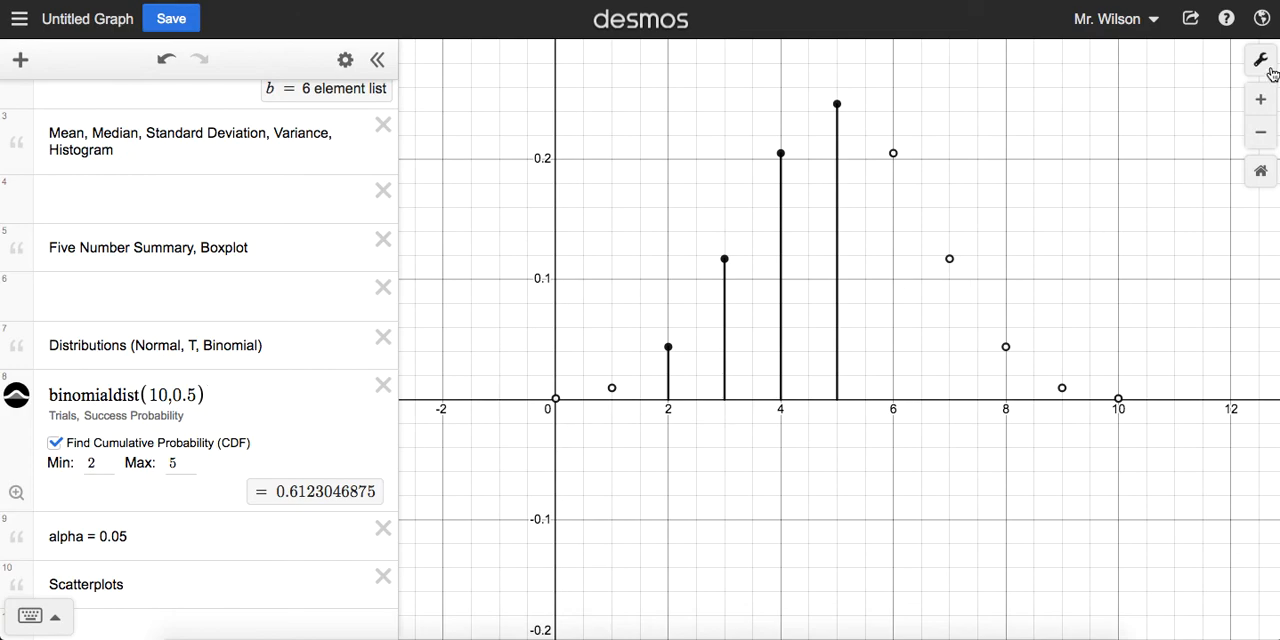
click(1261, 171)
click(1261, 171)
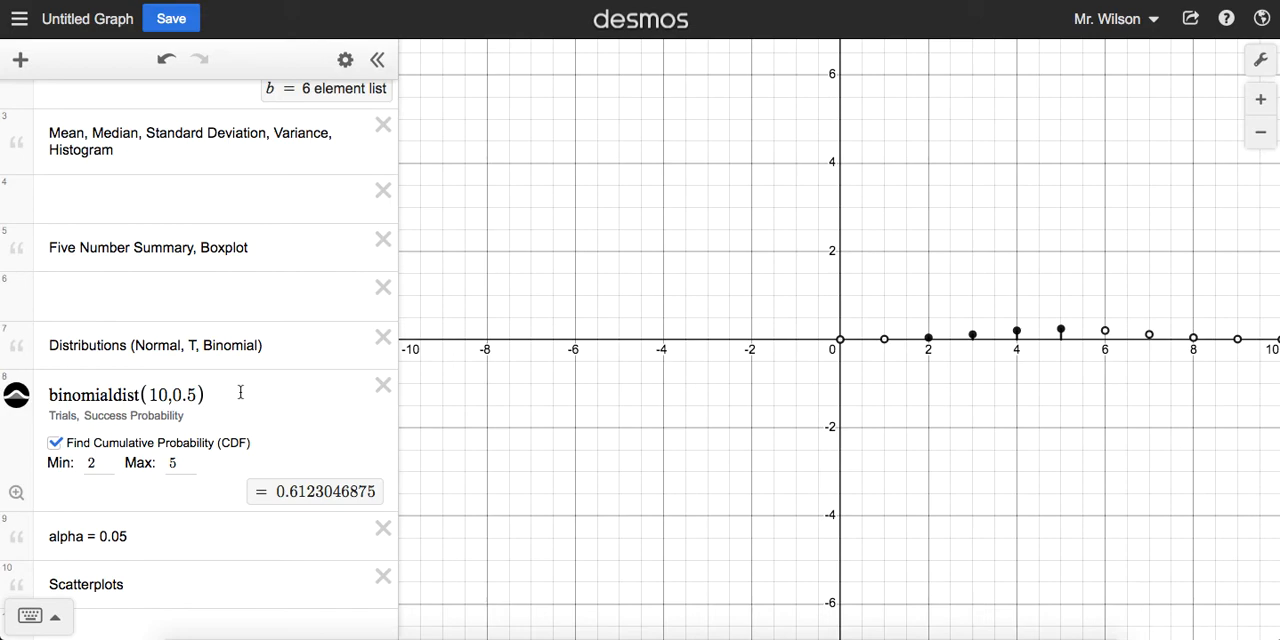
Step: Delete the alpha = 0.05 note and clear the binomialdist(10,0.5) expression
click(384, 530)
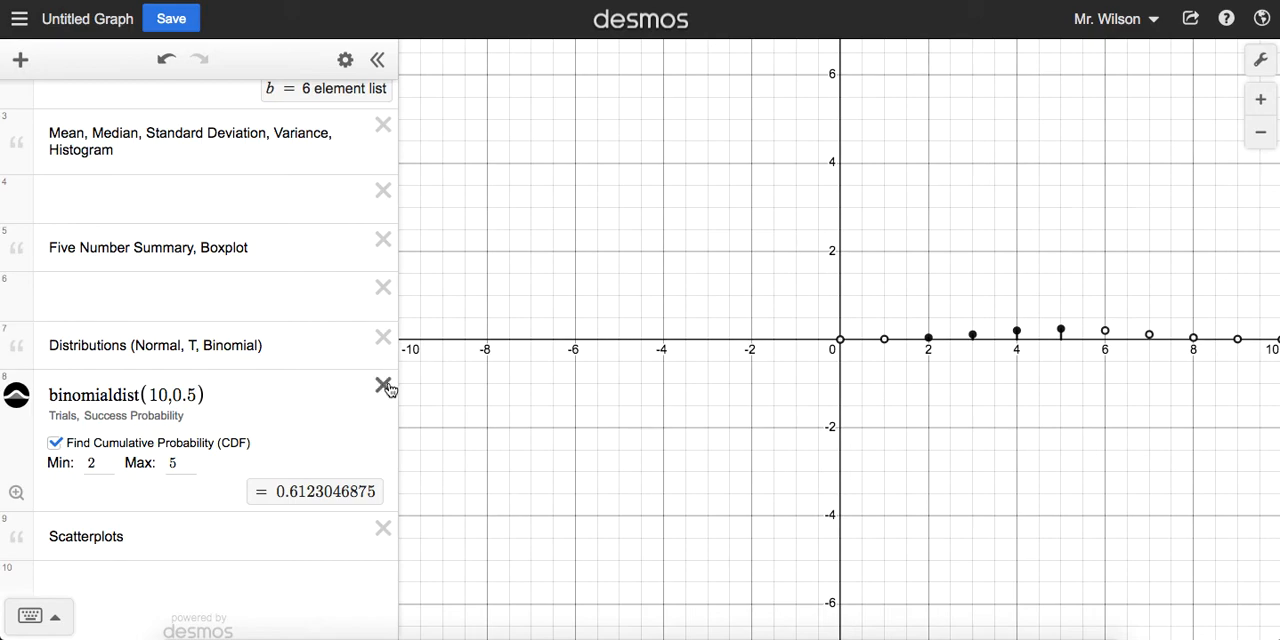
drag(303, 391, 30, 372)
key(BackSpace)
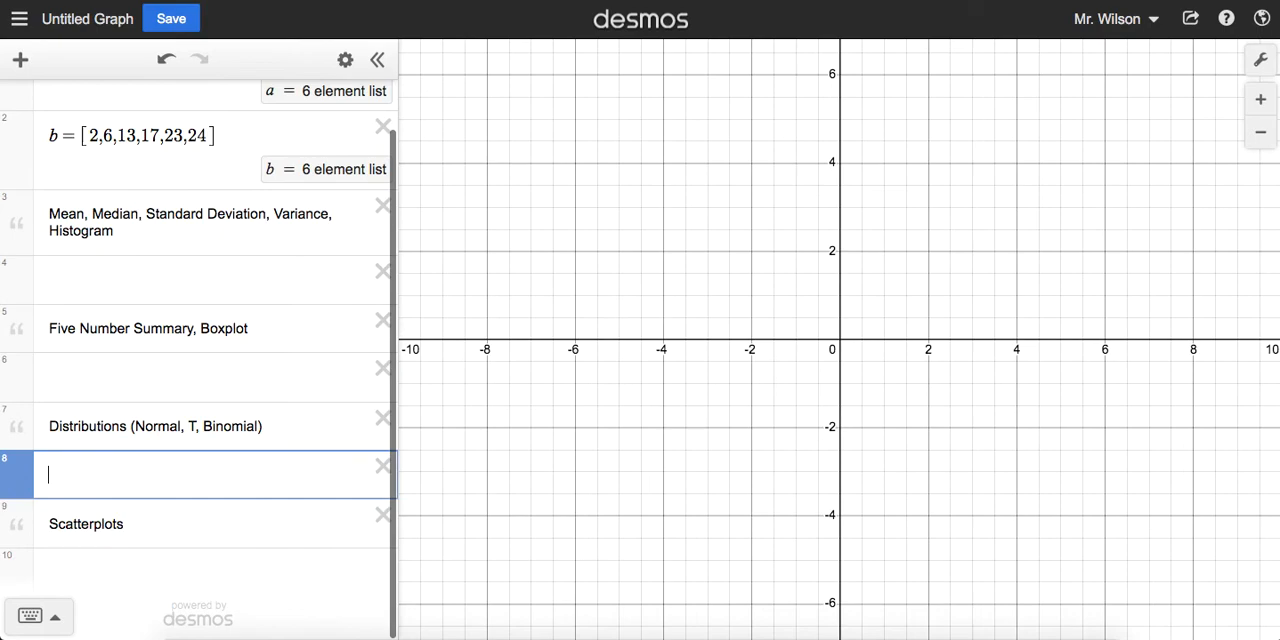
Step: Insert an empty table below the Scatterplots note
click(121, 568)
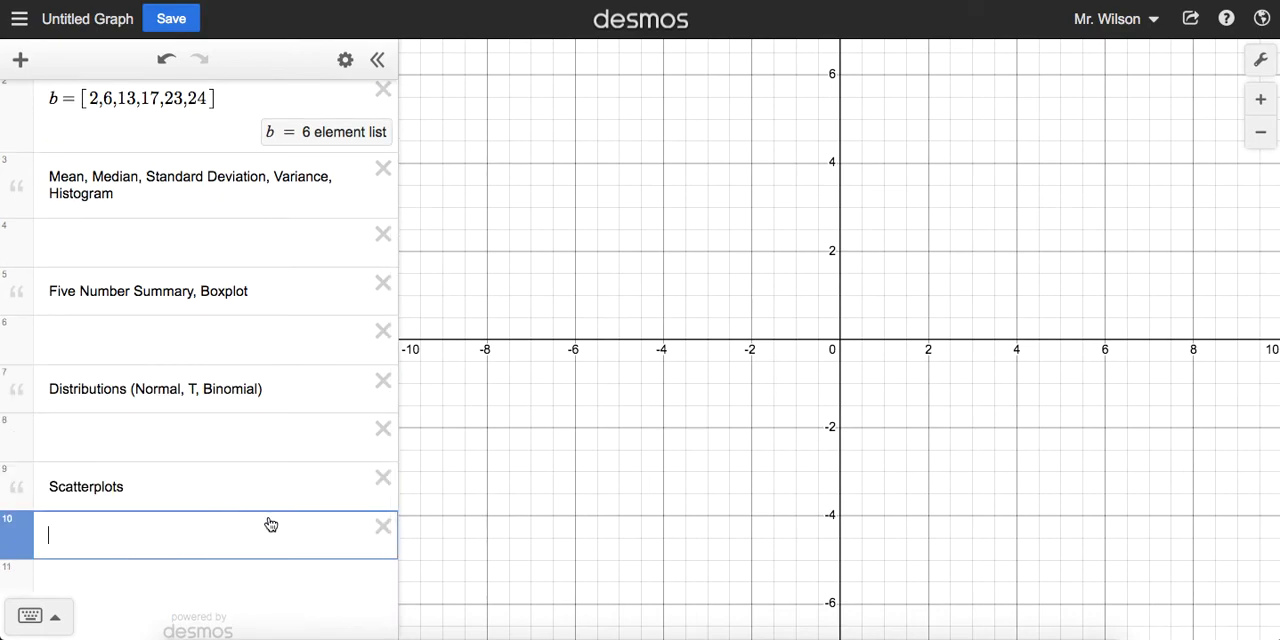
click(21, 62)
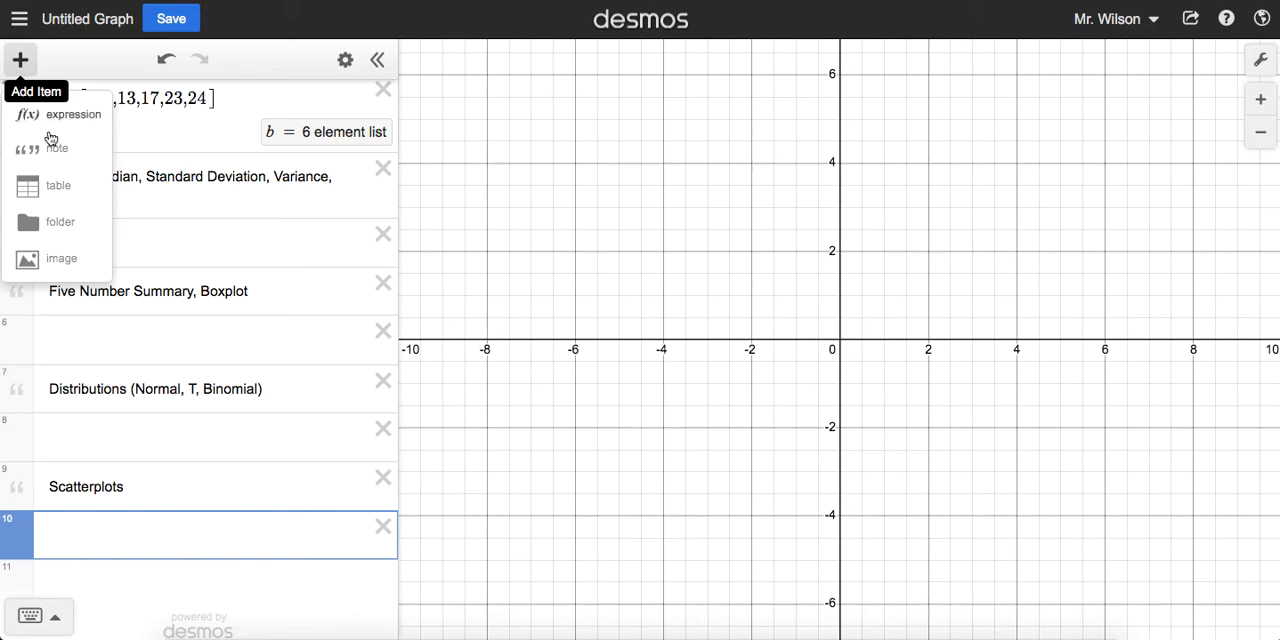
click(66, 194)
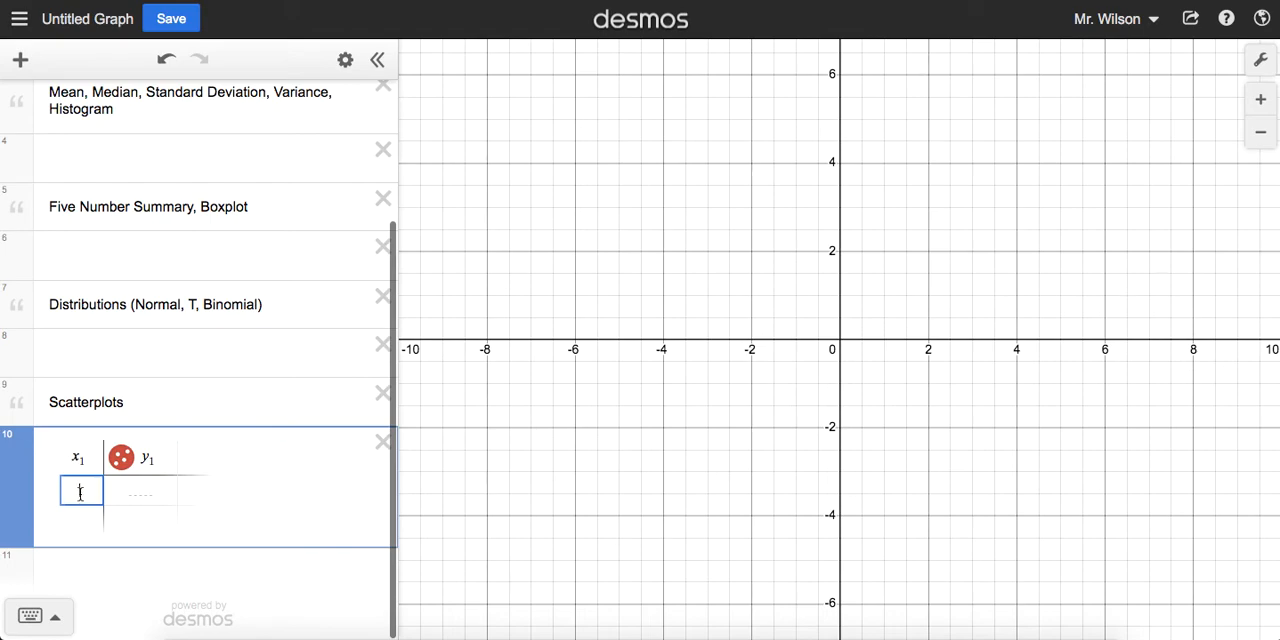
Step: Fill the table's x₁ column with the values of list a: 1, 3, 4, 7, 9 and 11
scroll(79, 493, up, 3)
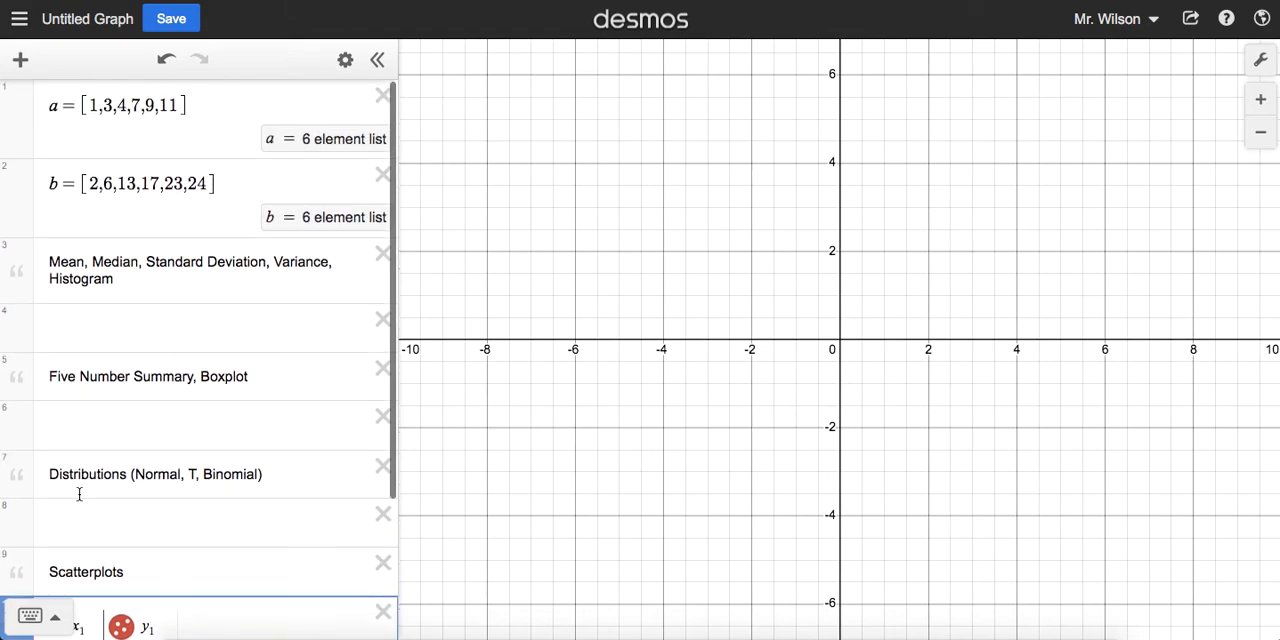
scroll(79, 493, down, 3)
text(1)
key(Return)
text(3)
key(Return)
text(4)
key(Return)
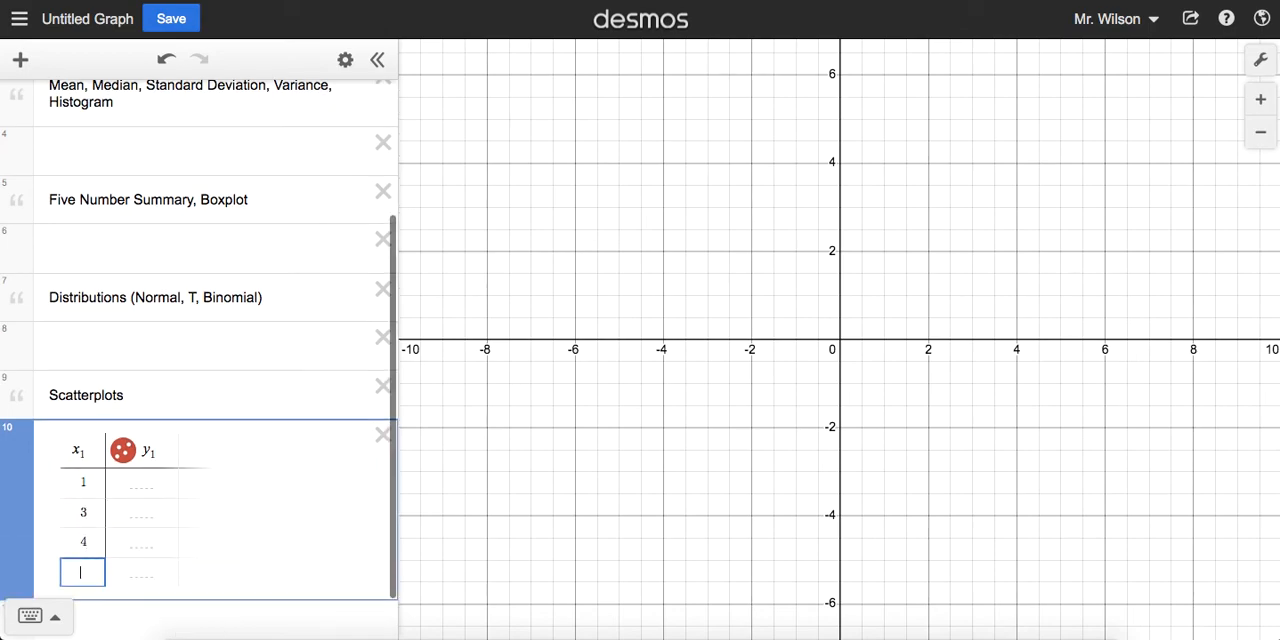
text(7)
key(Return)
scroll(199, 360, up, 3)
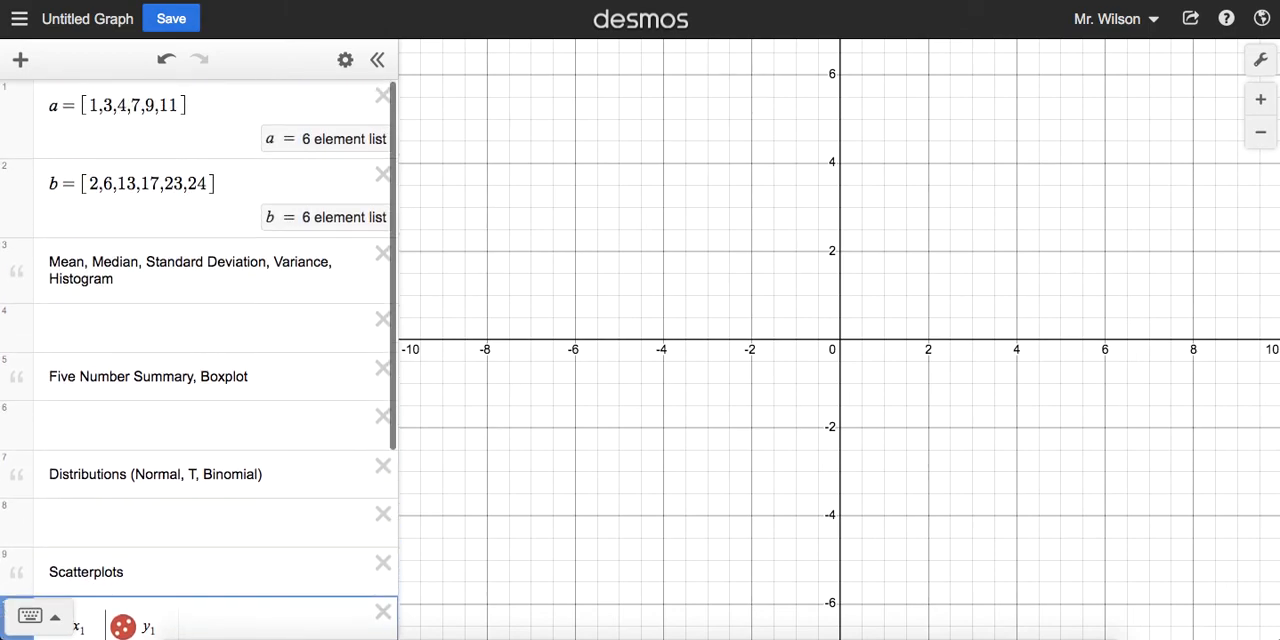
scroll(199, 360, down, 3)
text(9)
key(Return)
text(11)
Step: Fill the table's y₁ column with the values of list b: 2, 6, 13, 17, 23 and 24
click(155, 400)
scroll(165, 415, up, 3)
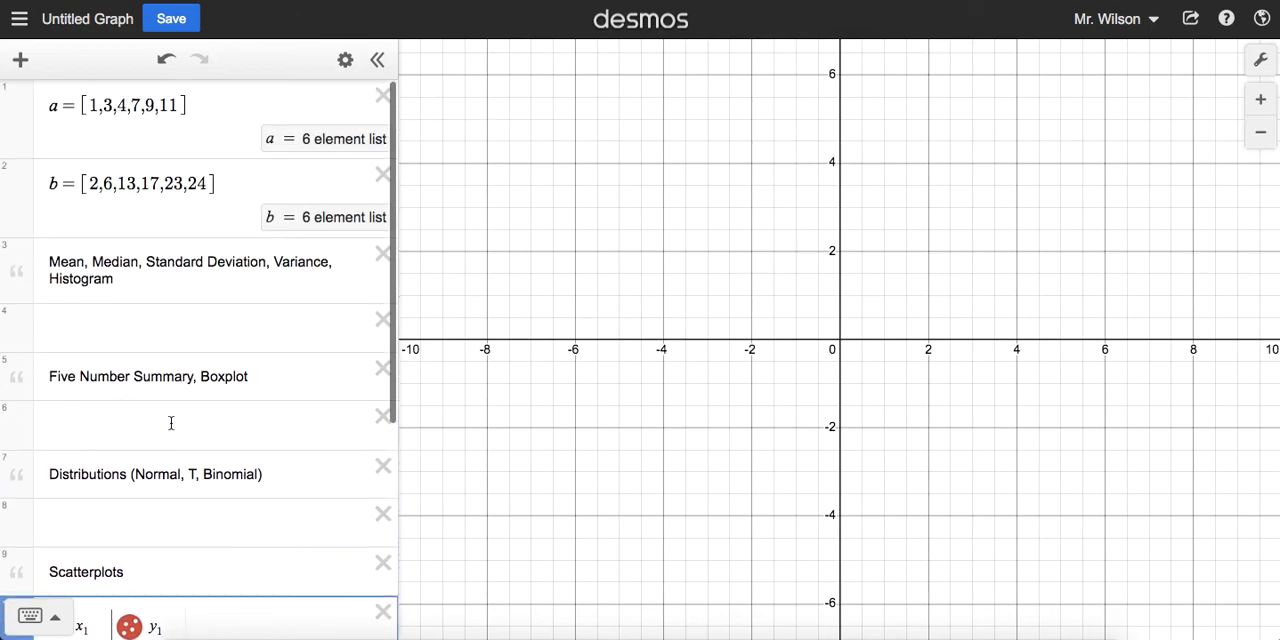
scroll(171, 423, down, 5)
text(2)
key(Return)
text(6)
key(Return)
scroll(200, 360, up, 5)
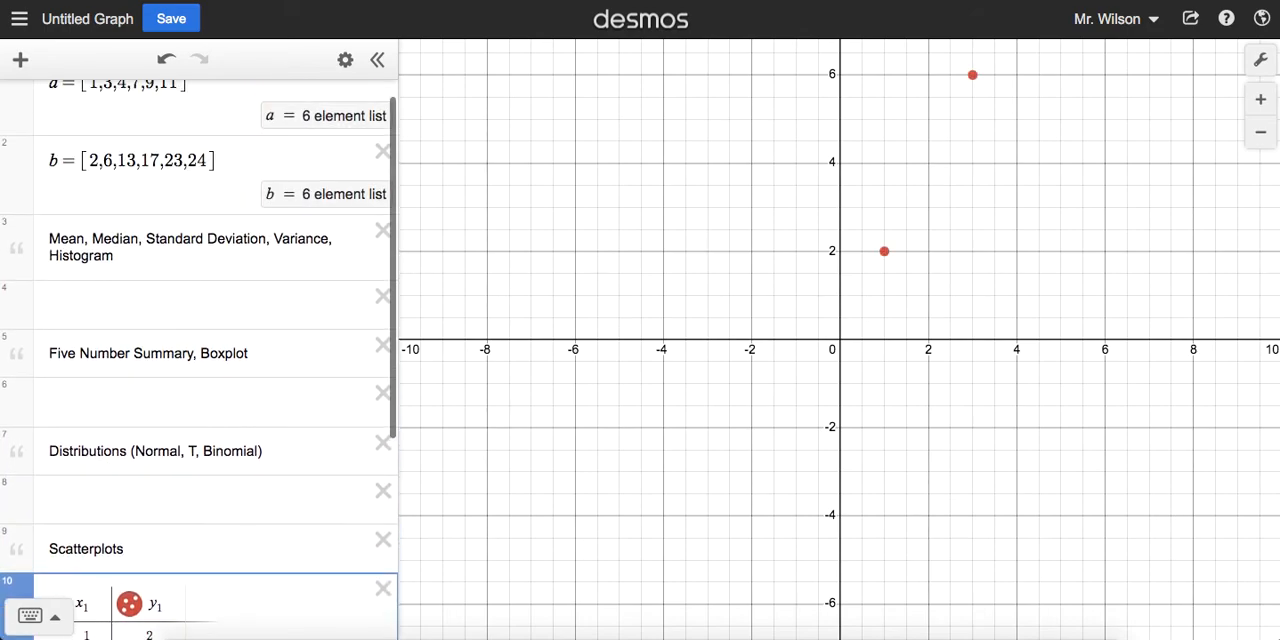
text(13)
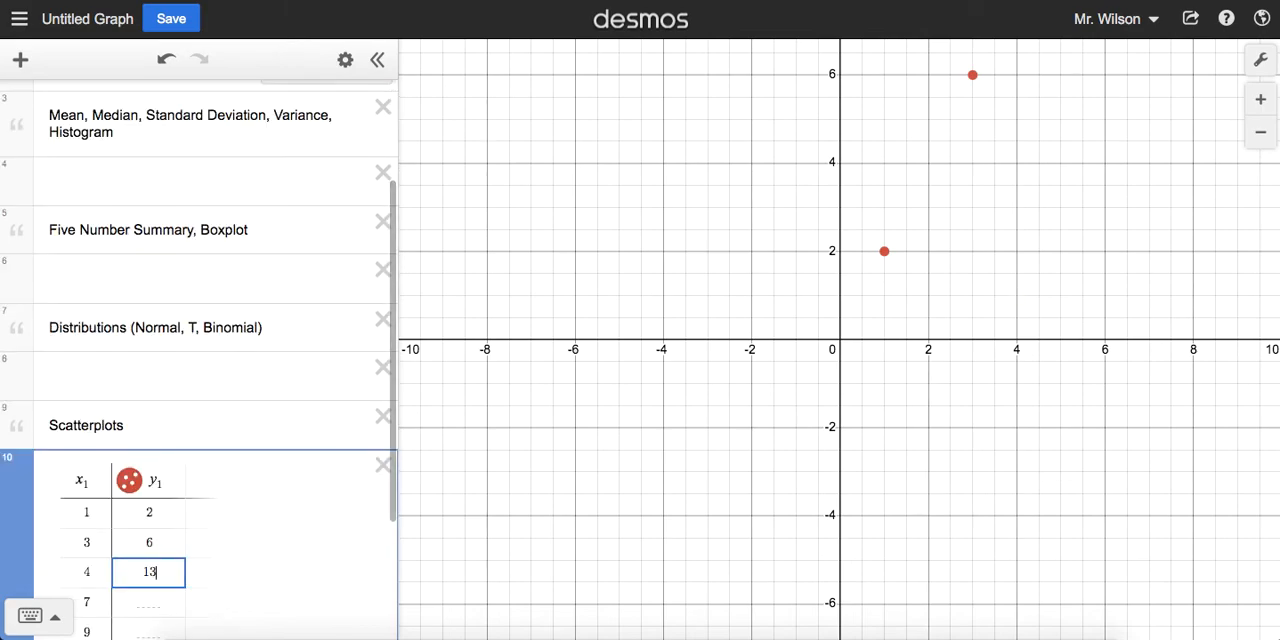
key(Return)
text(17)
key(Return)
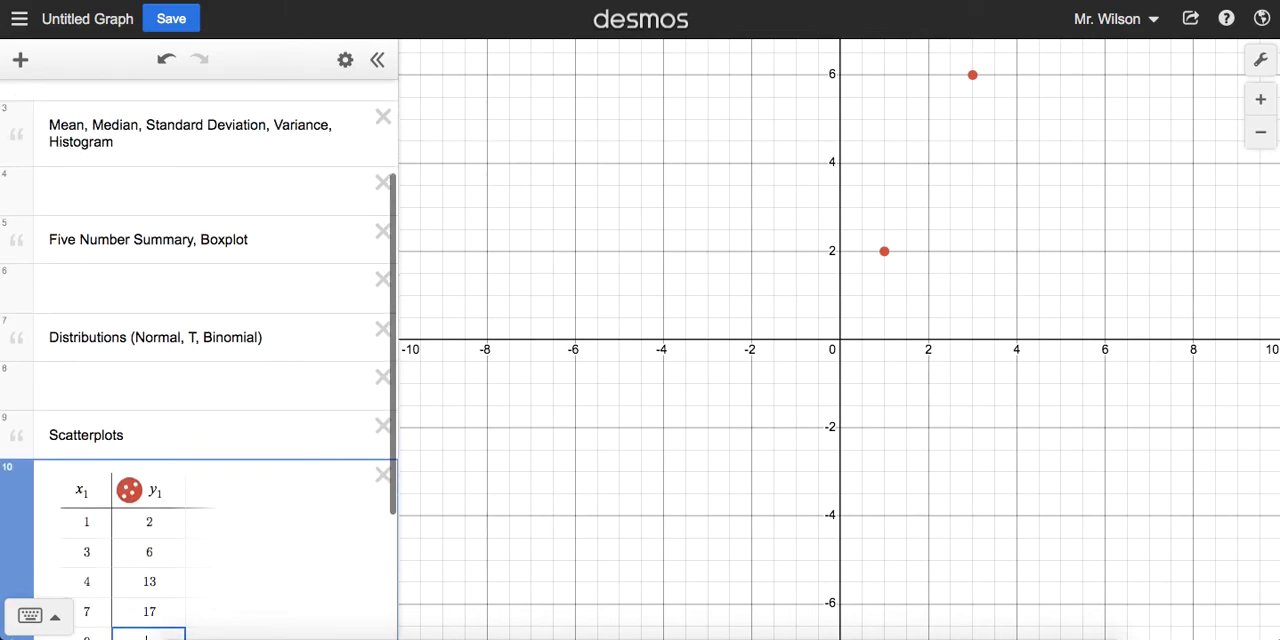
text(23)
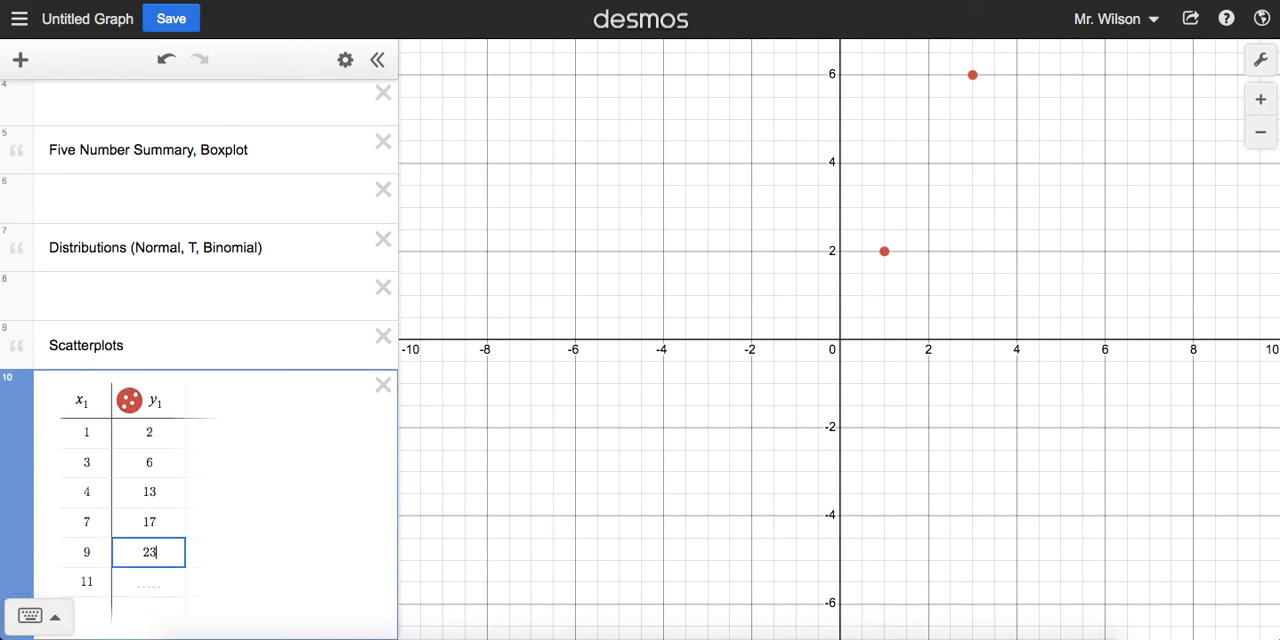
key(Return)
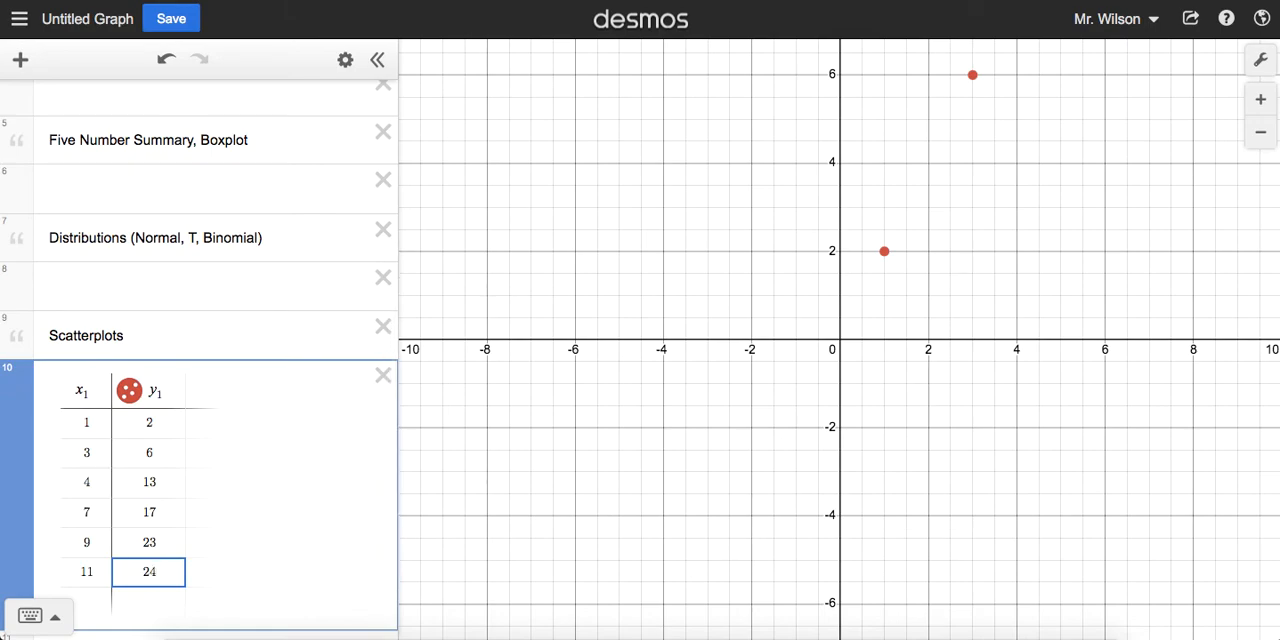
Step: Bring all six plotted table points into view on the graph
drag(966, 391, 697, 567)
scroll(853, 258, down, 5)
drag(918, 104, 822, 368)
scroll(820, 425, down, 2)
scroll(820, 432, down, 3)
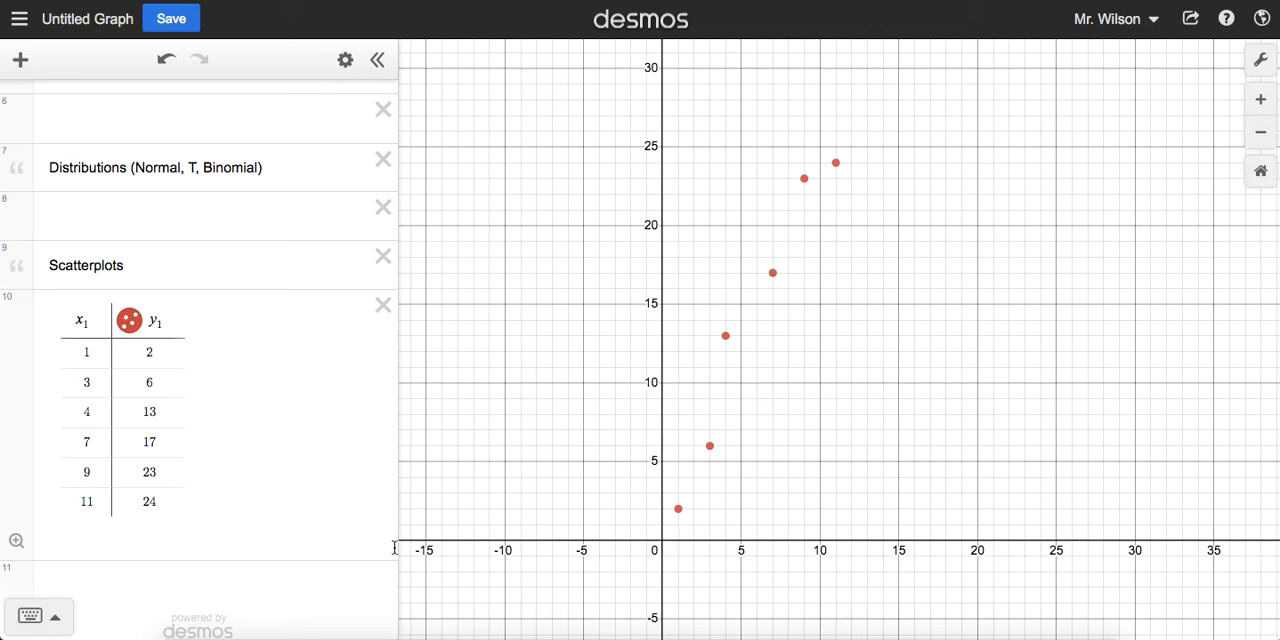
Step: Enter the linear regression y₁ ~ mx₁ + b in a new expression below the table
scroll(245, 498, down, 1)
click(232, 569)
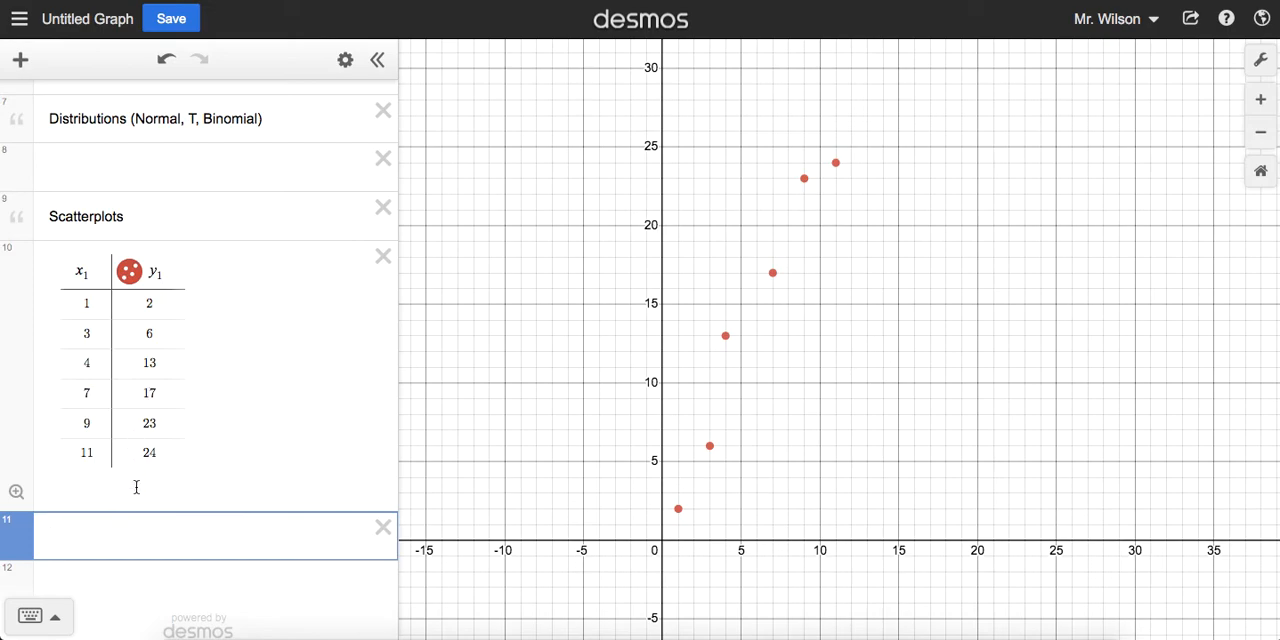
click(153, 272)
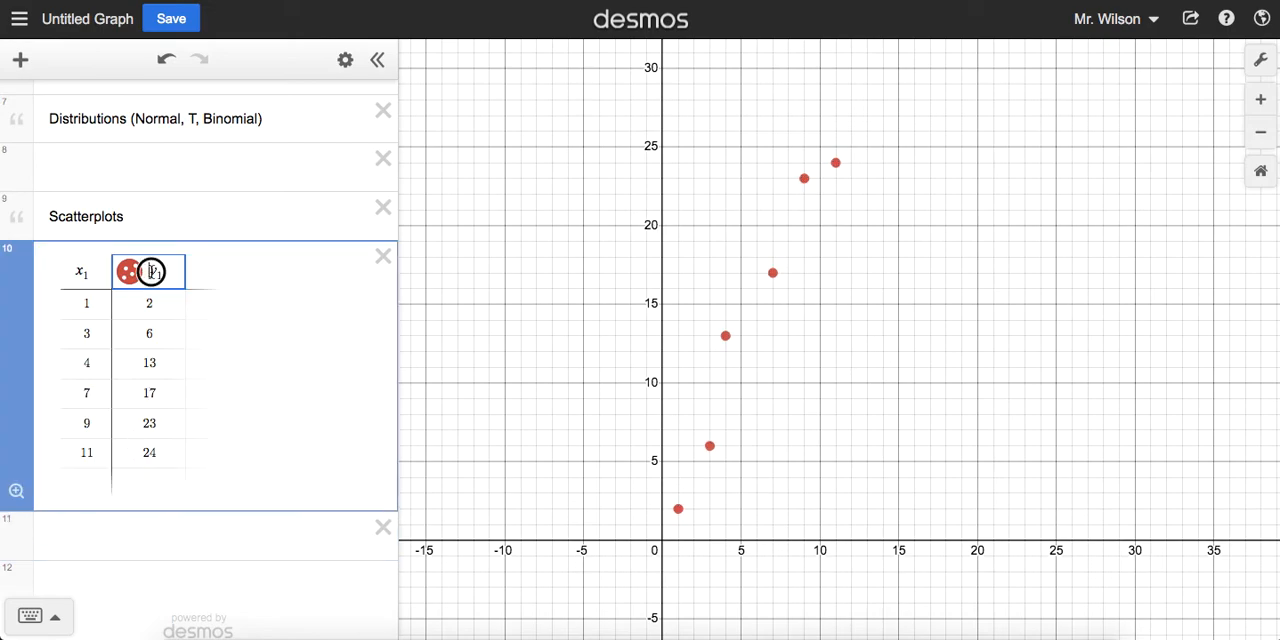
click(80, 274)
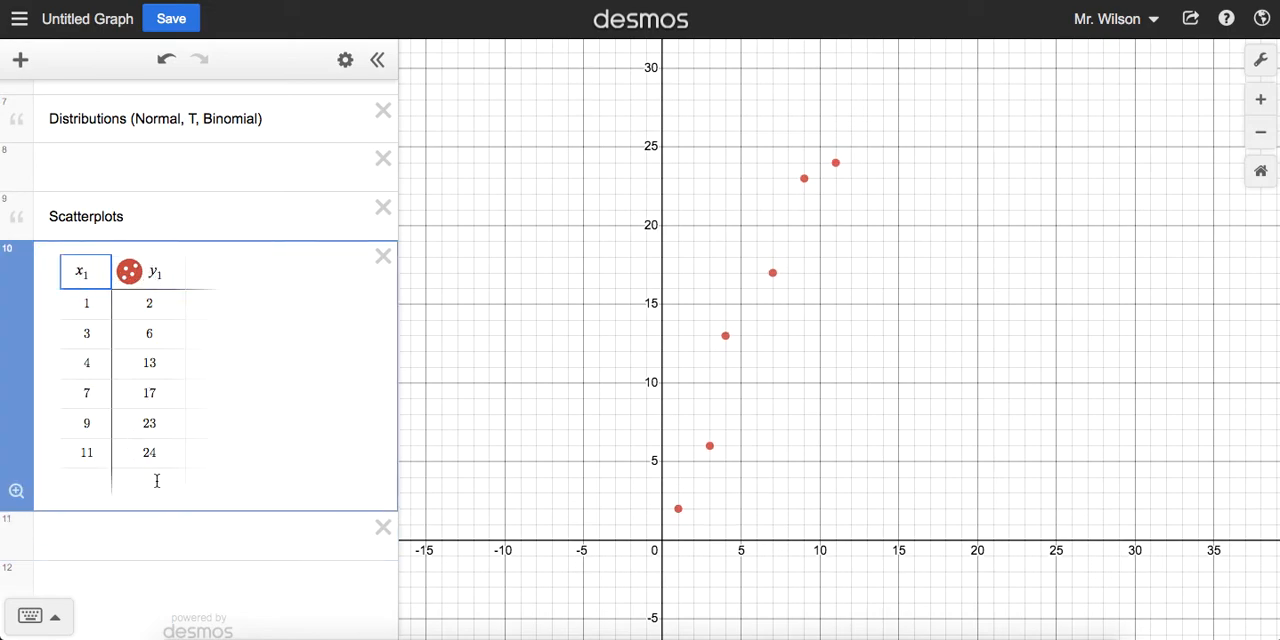
click(148, 537)
text(y_1)
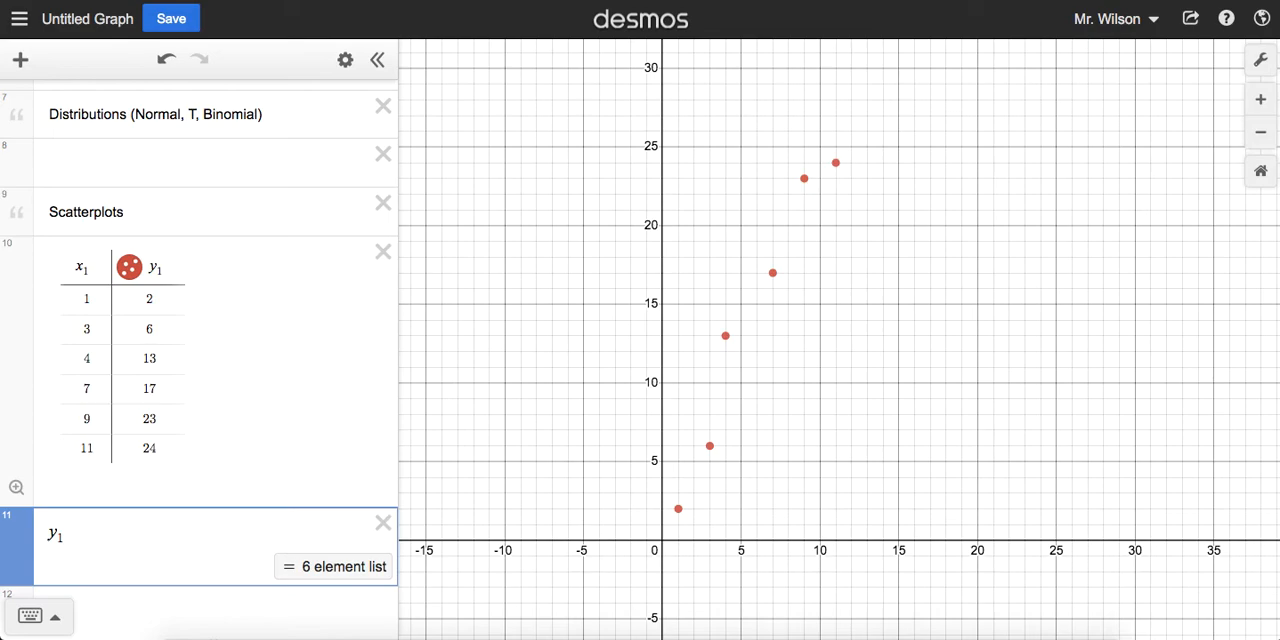
text(~)
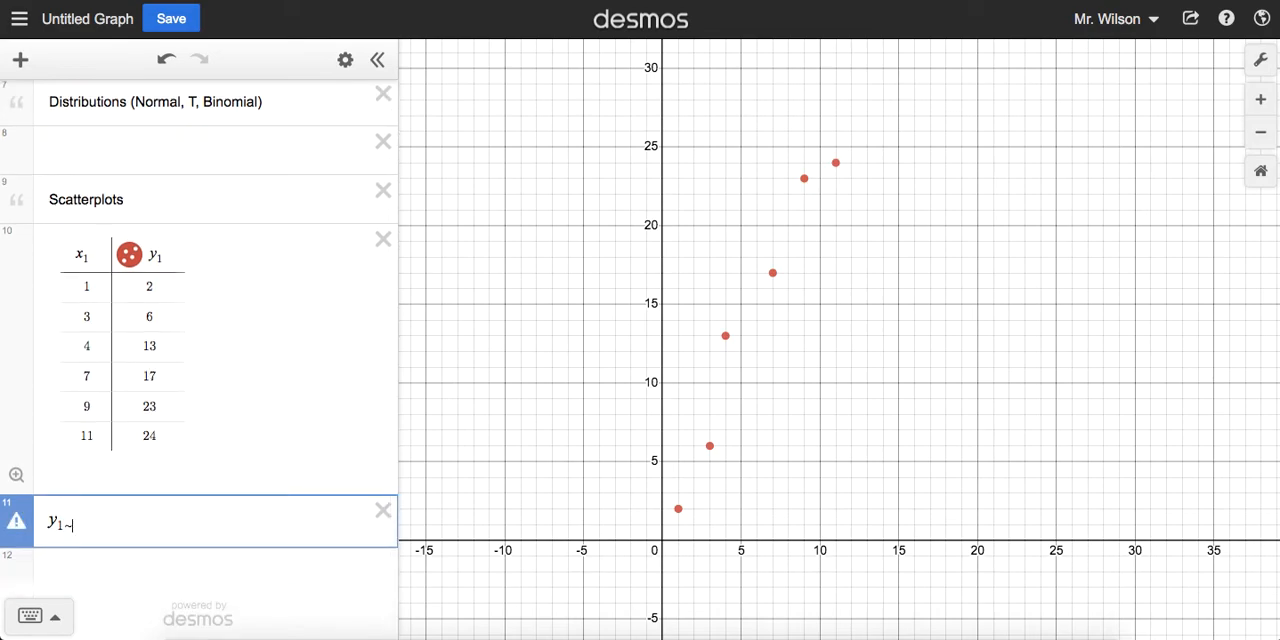
key(BackSpace)
text(~)
text(mx)
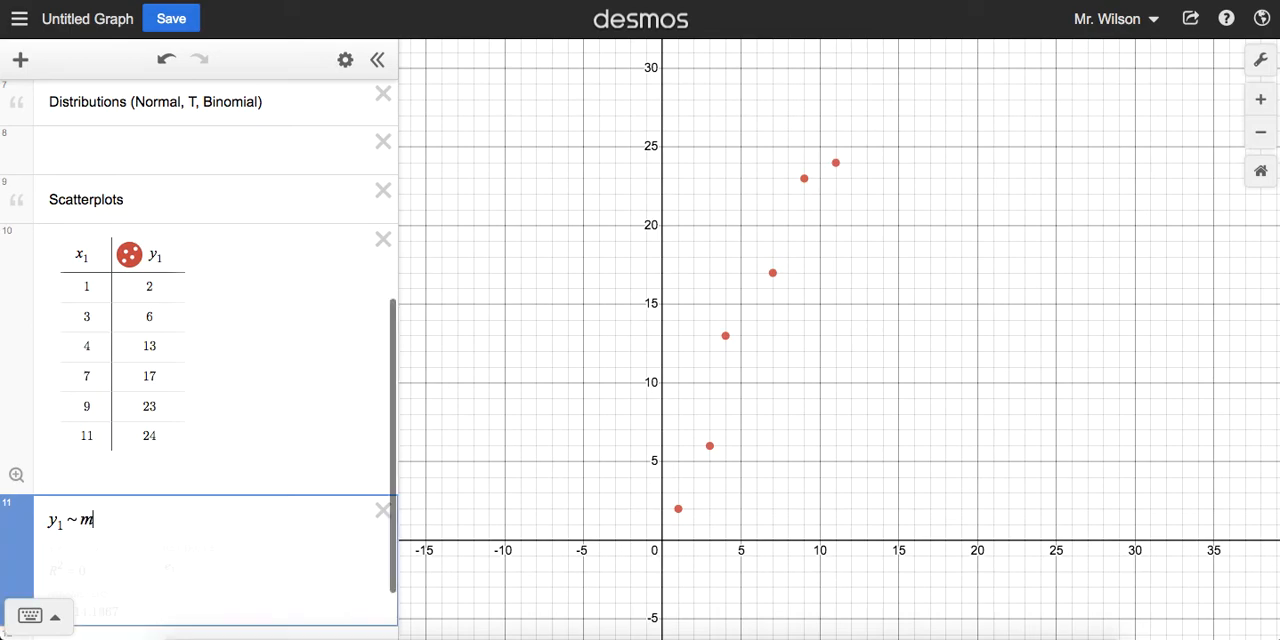
text(1)
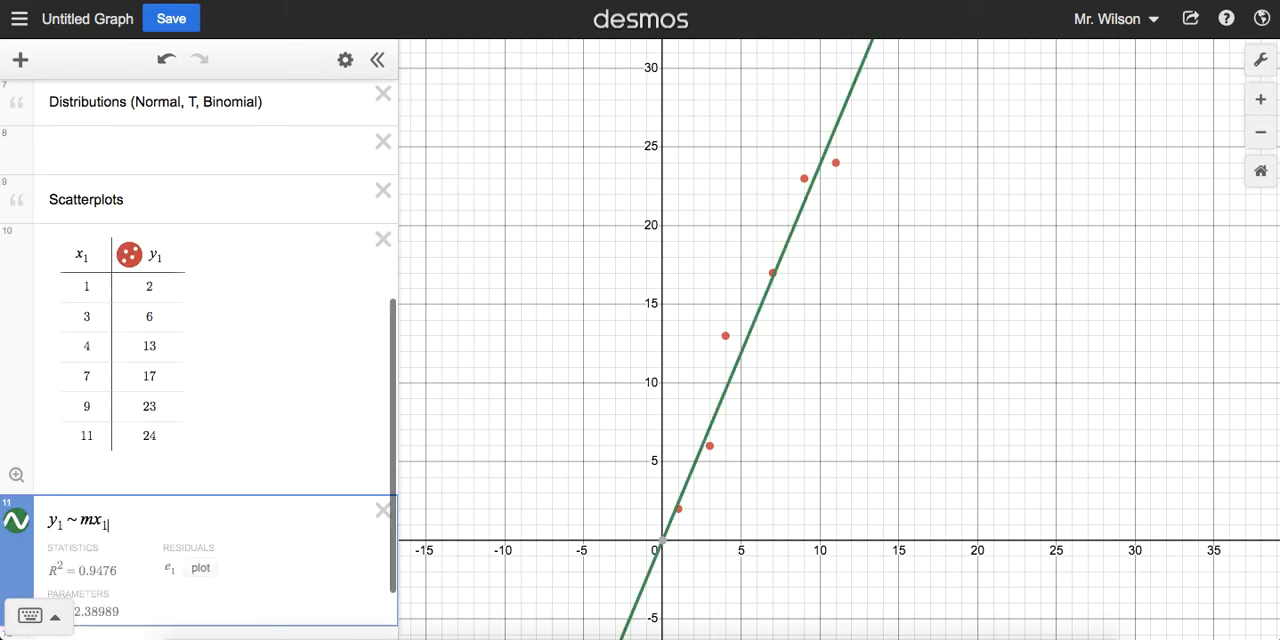
text(+b)
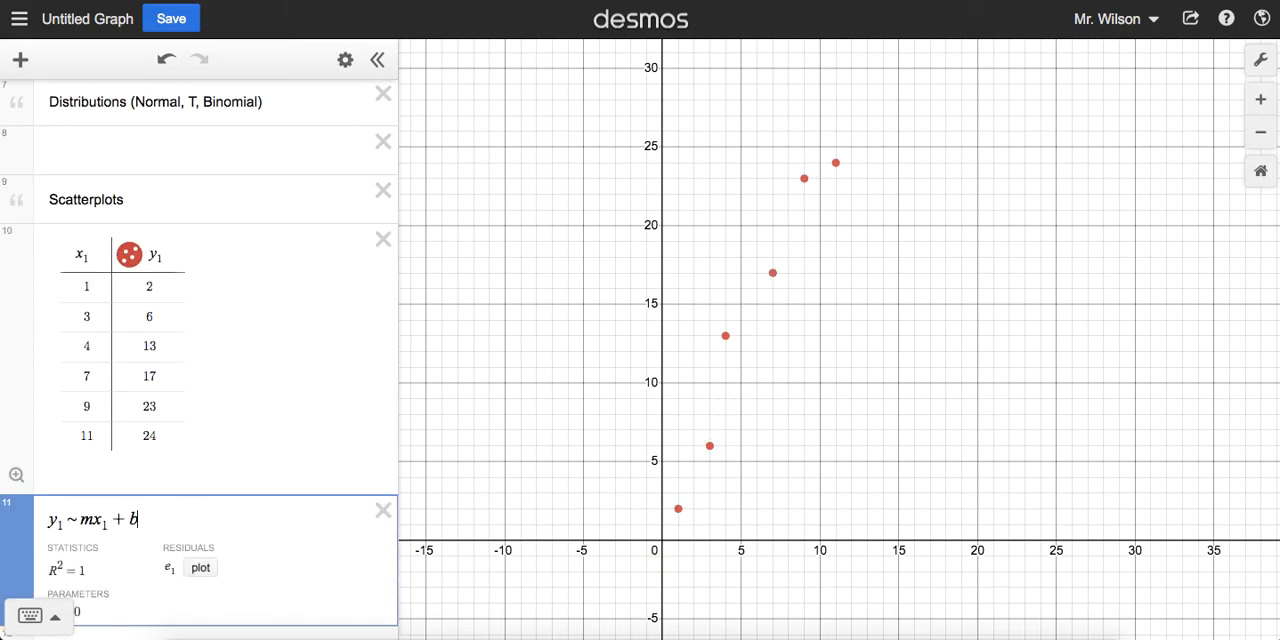
Step: Plot the regression's residuals e₁ on the graph
scroll(200, 400, down, 2)
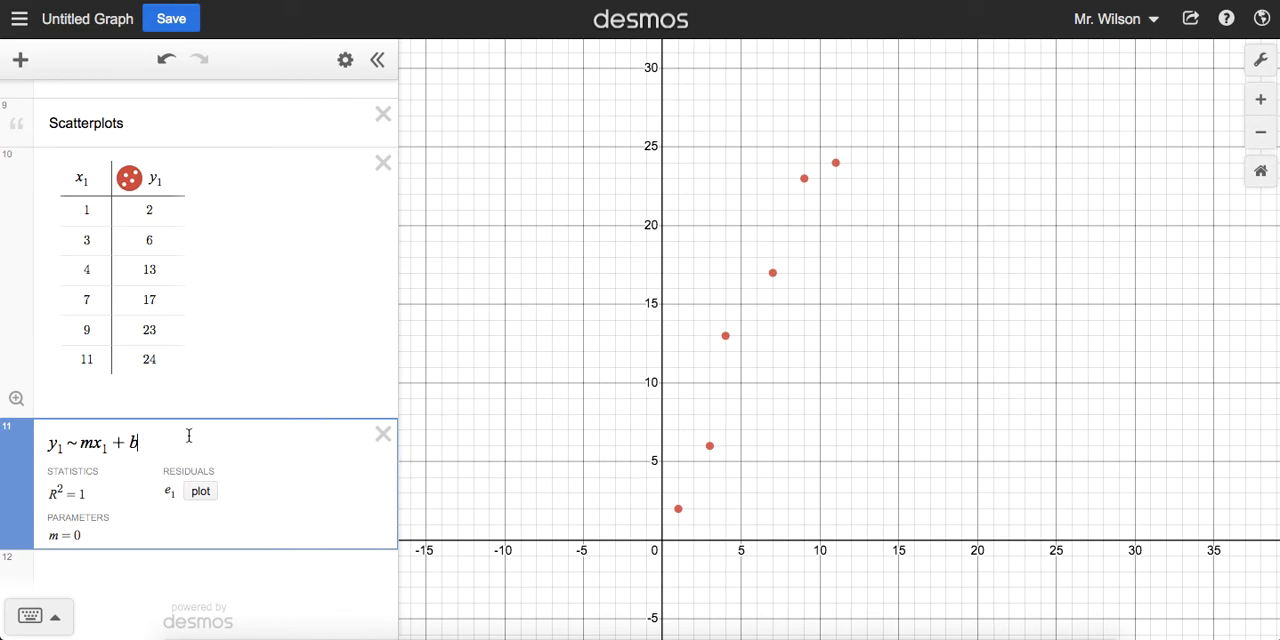
click(200, 493)
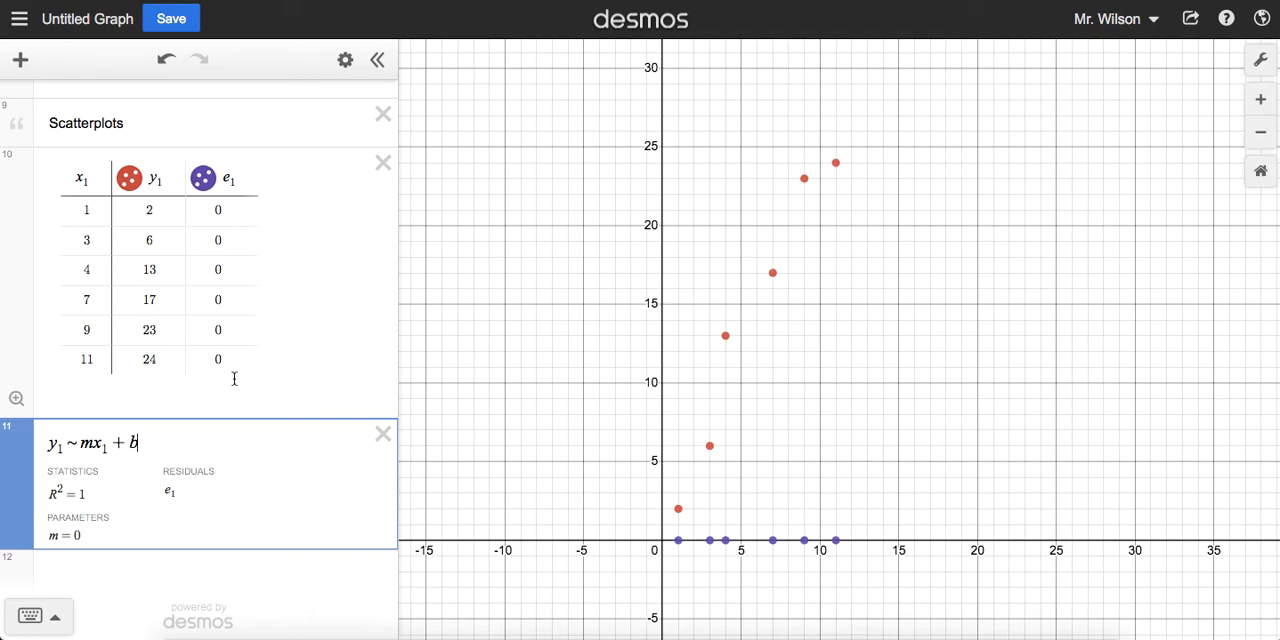
double_click(152, 240)
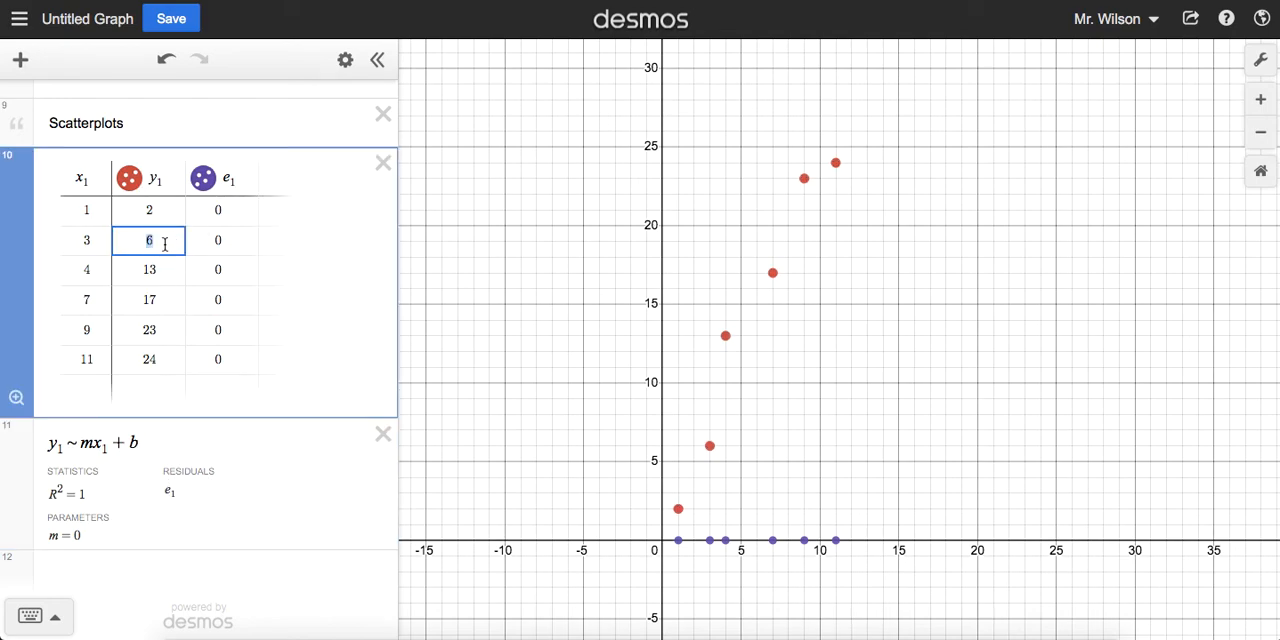
text(1)
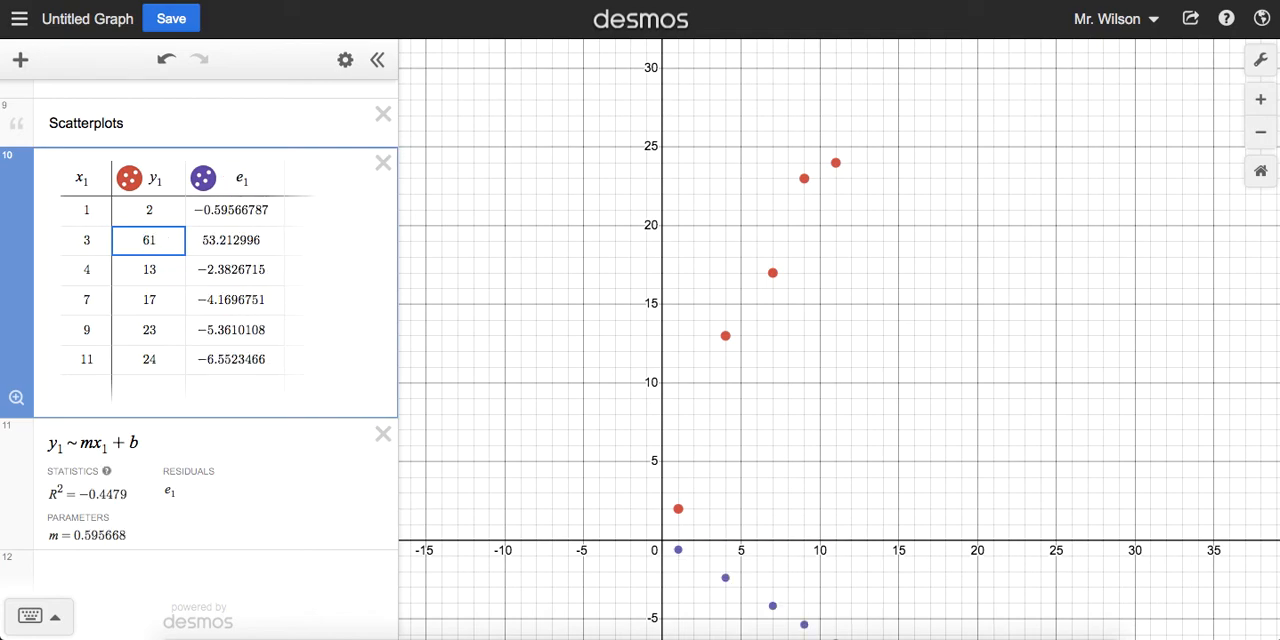
key(BackSpace)
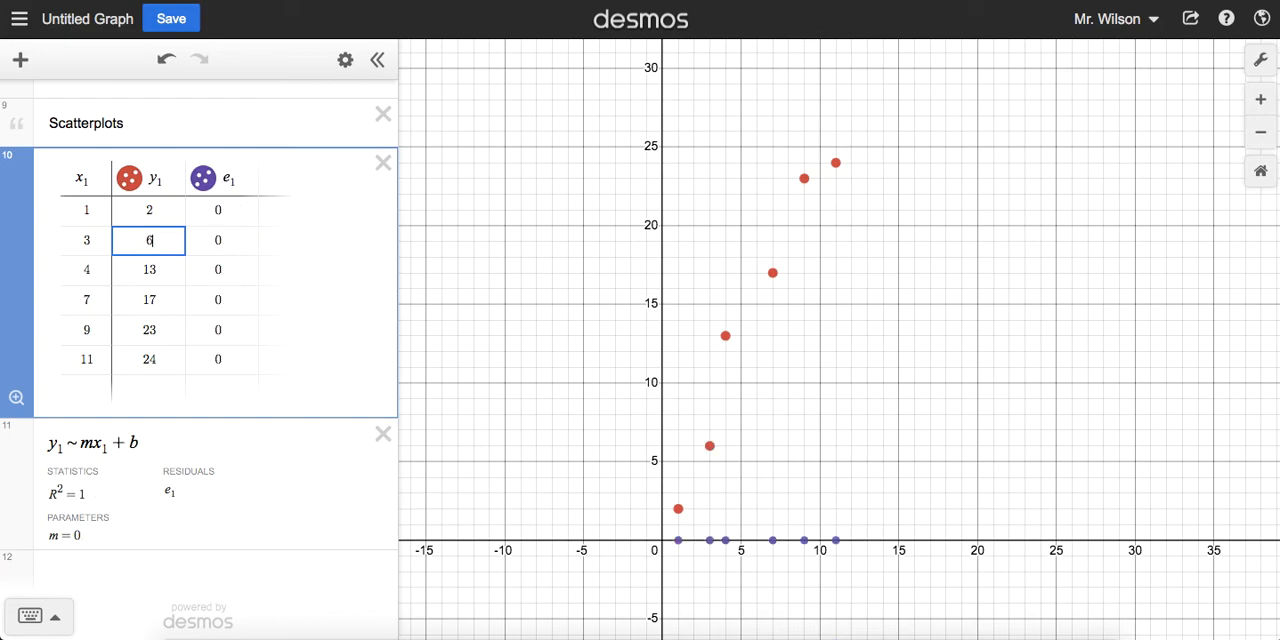
Step: Change the table's y₁ values to 3 for x₁ = 1, 18 for x₁ = 7 and 32 for x₁ = 11
double_click(163, 212)
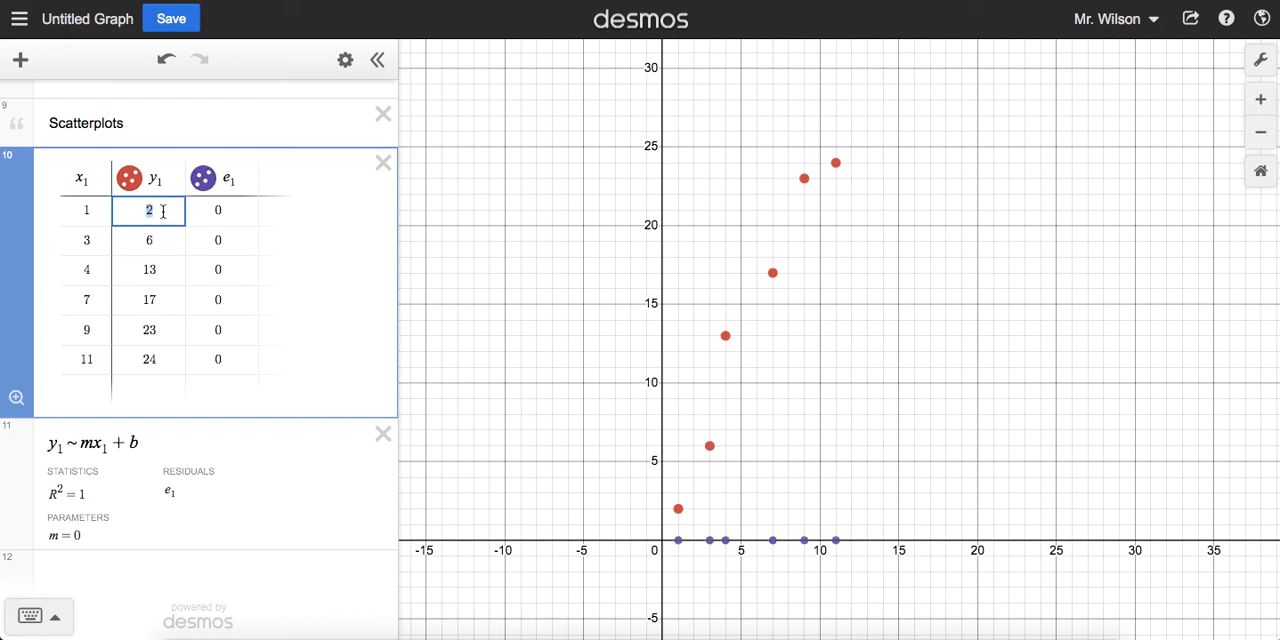
text(3)
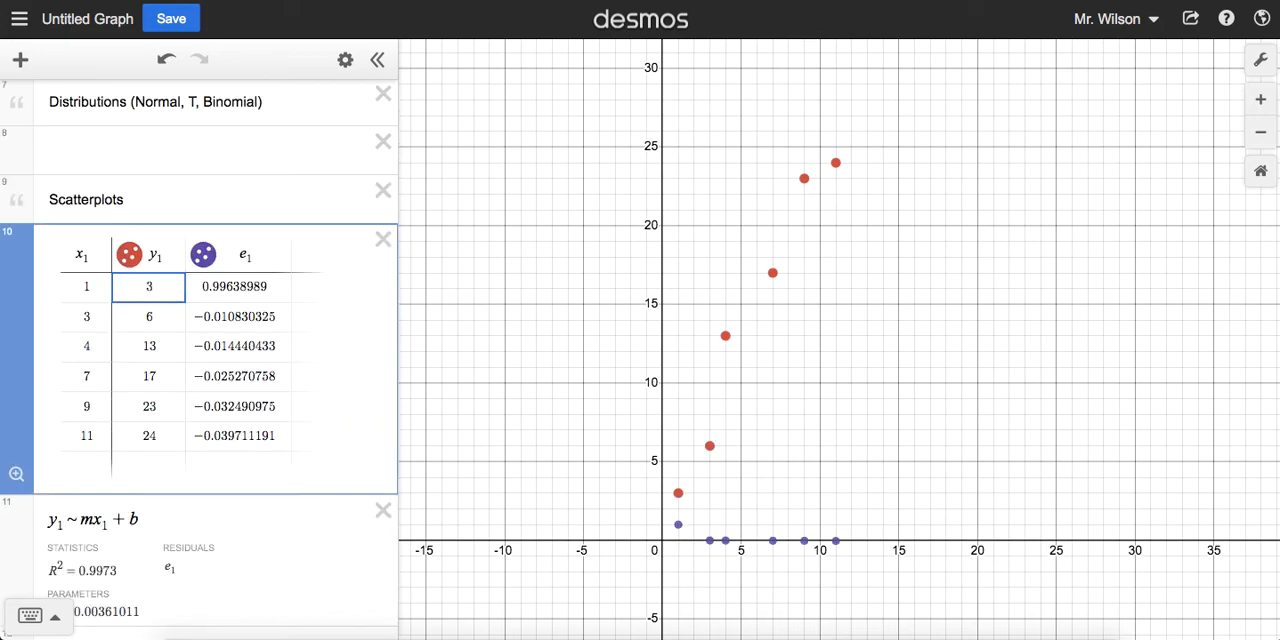
double_click(166, 377)
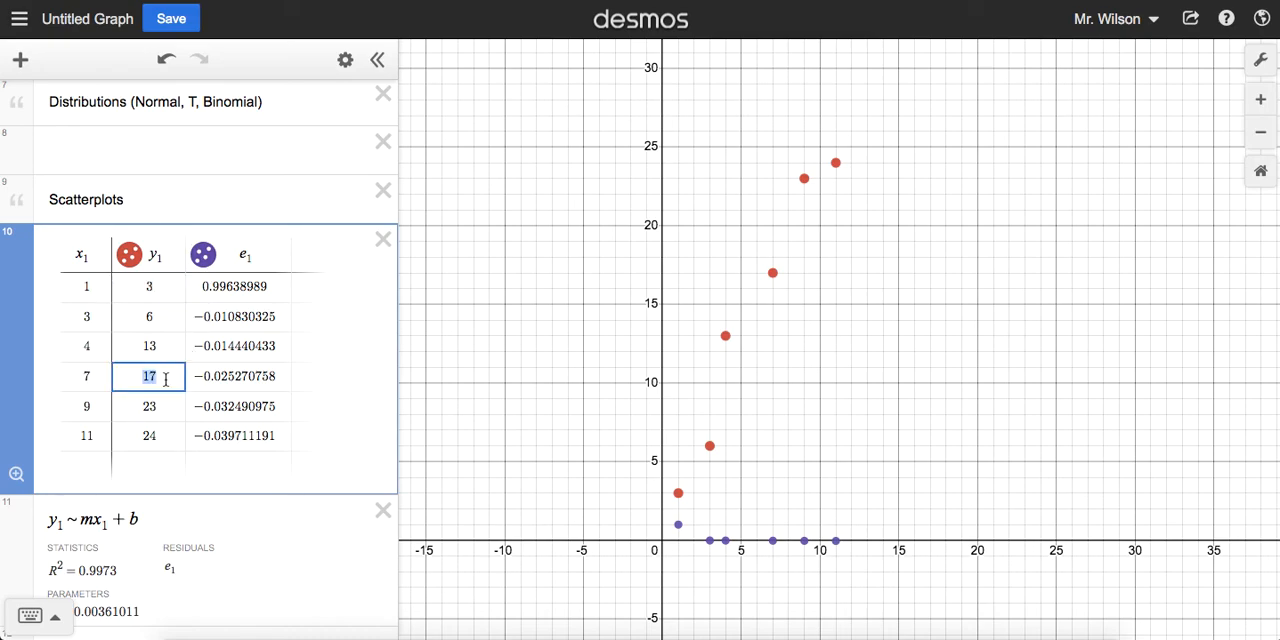
text(18)
double_click(173, 438)
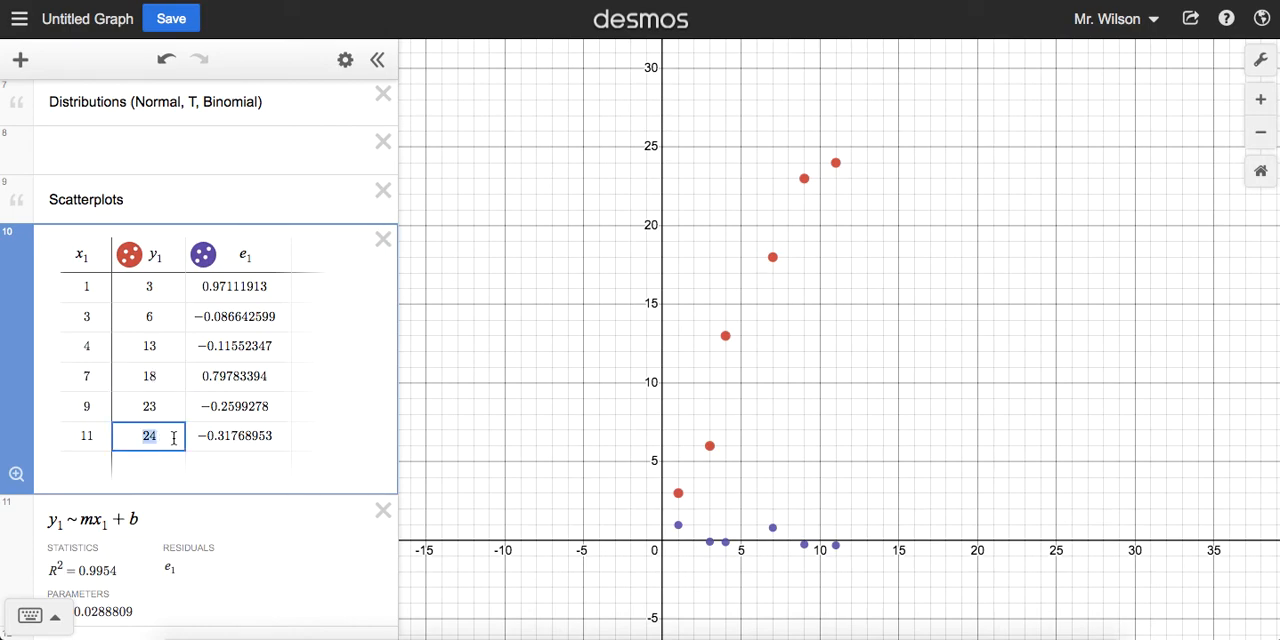
text(32)
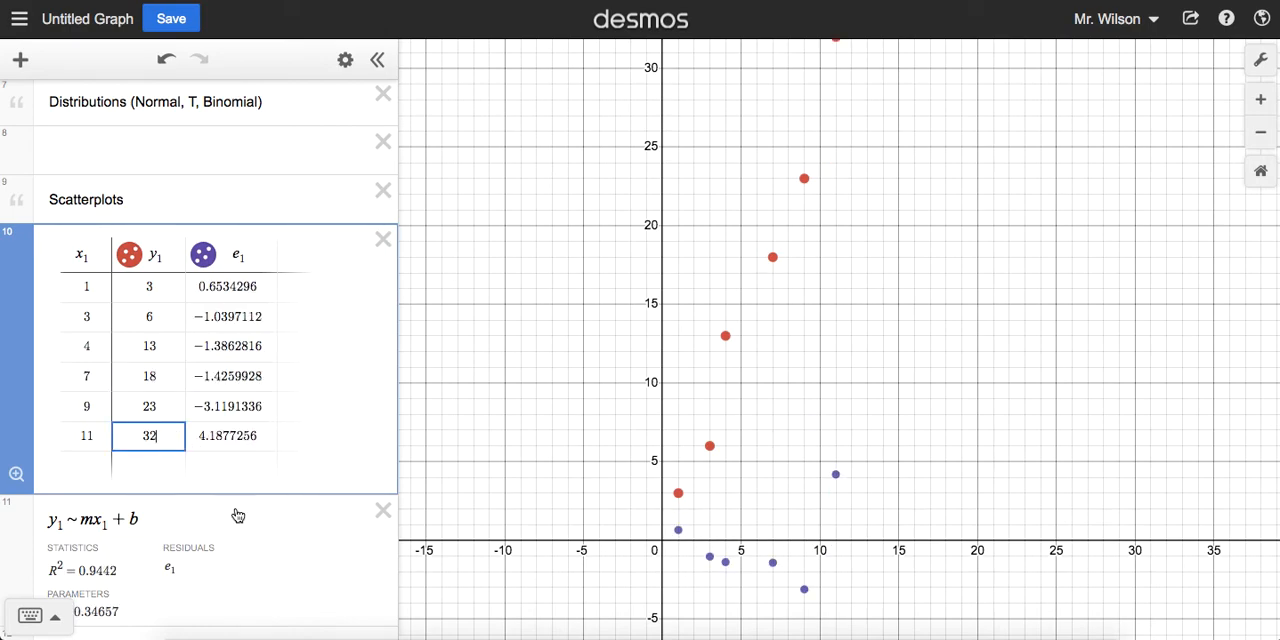
Step: Connect the plotted y₁ points with lines and make the points draggable
scroll(237, 517, down, 1)
scroll(237, 517, down, 1)
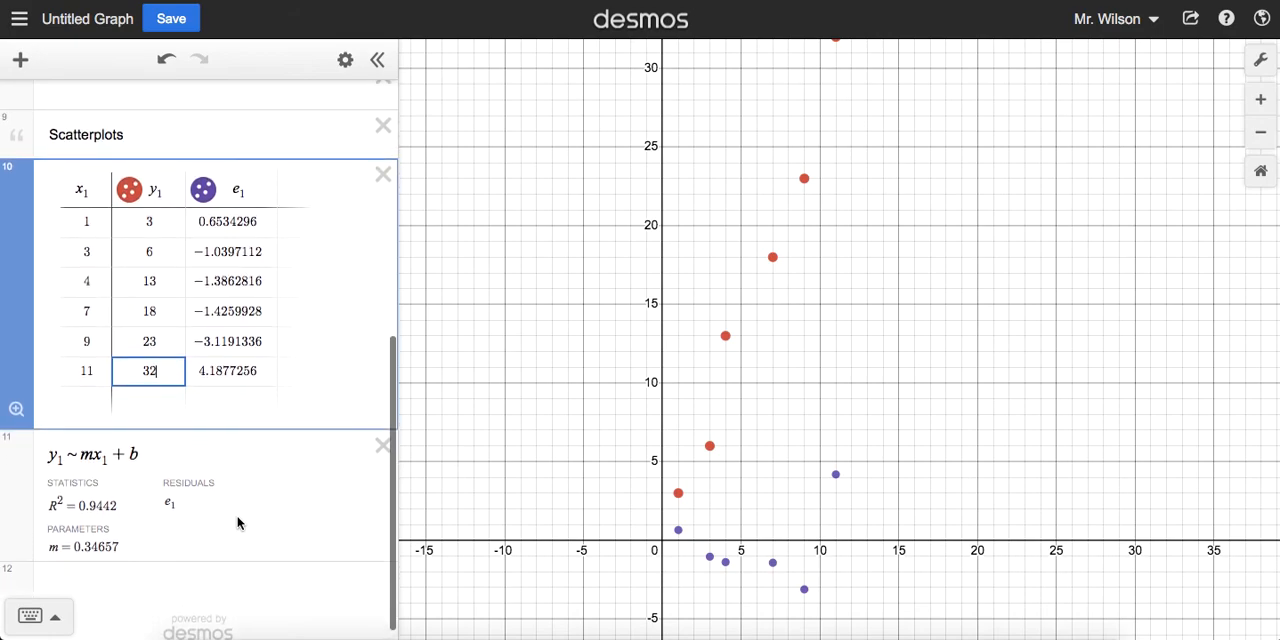
scroll(237, 523, down, 1)
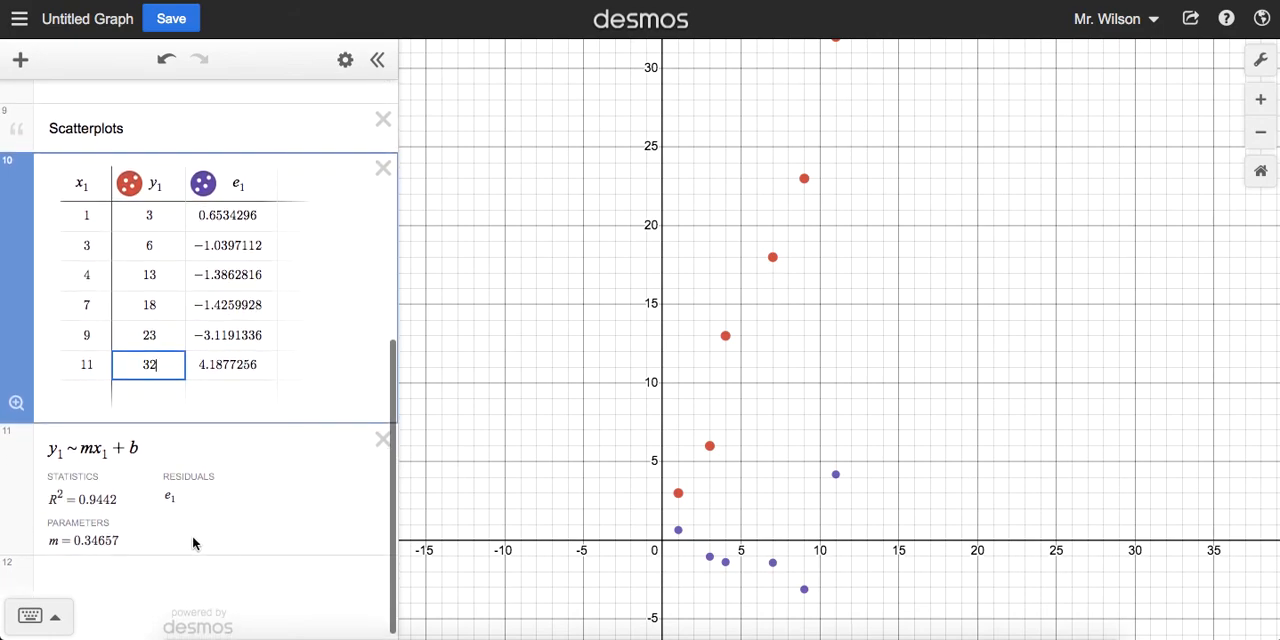
click(130, 186)
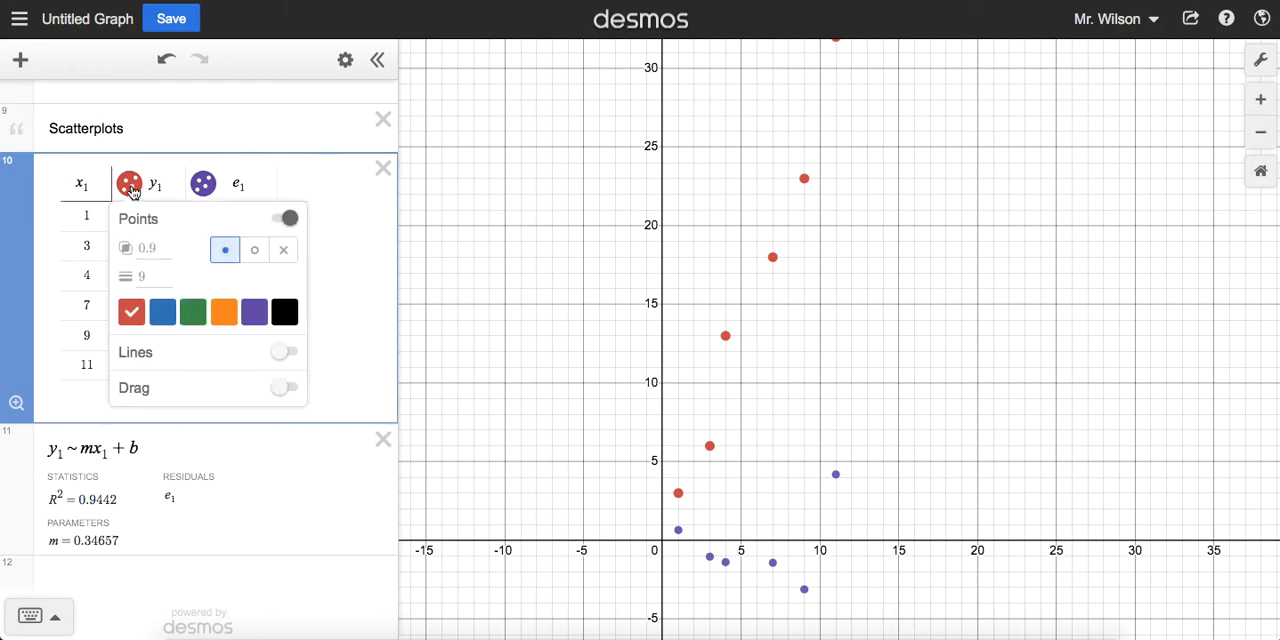
drag(167, 252, 139, 252)
click(129, 192)
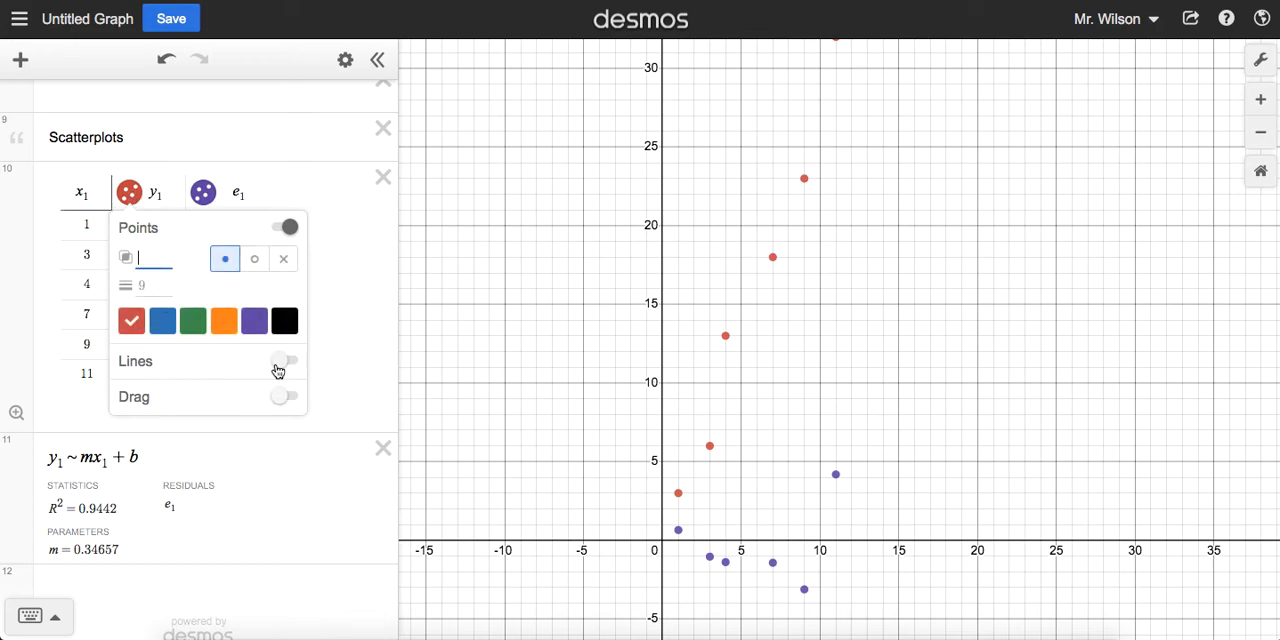
click(280, 365)
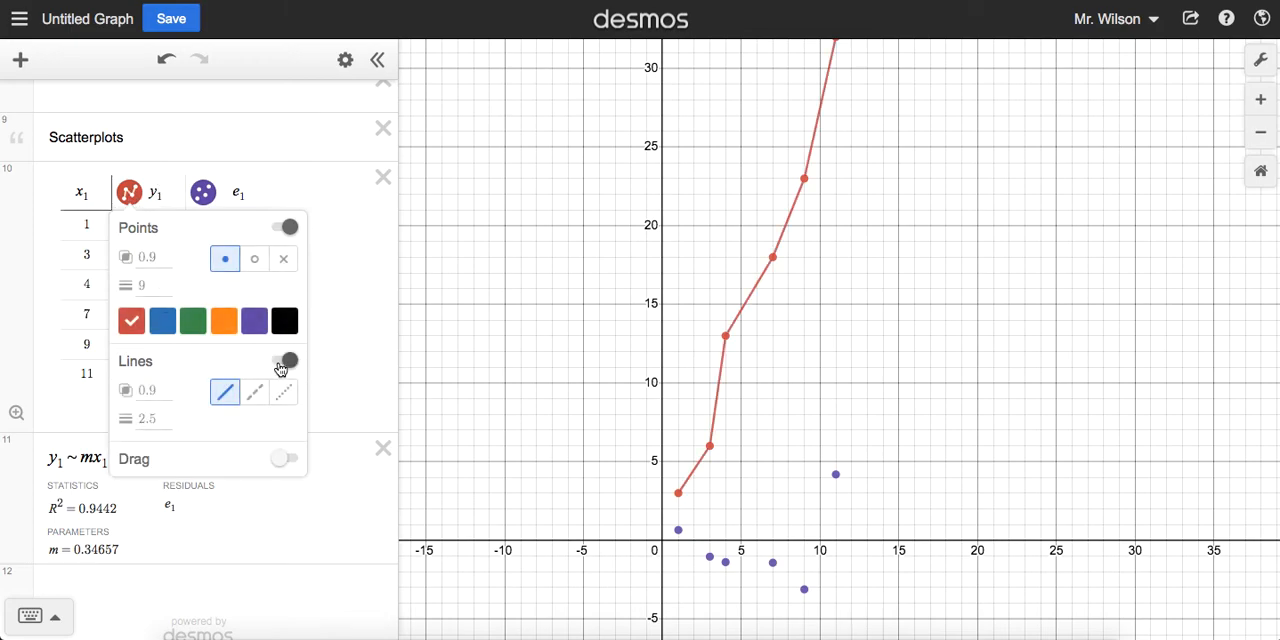
click(282, 459)
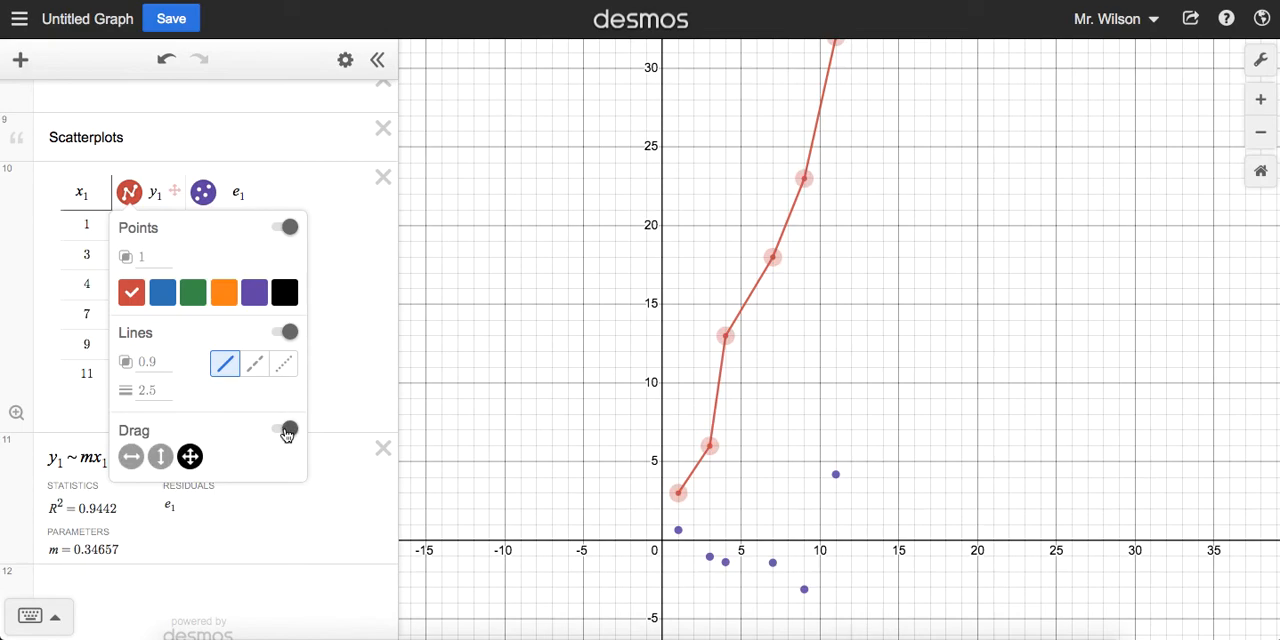
Step: Turn off dragging for the y₁ points and display them as open circles
click(286, 430)
click(254, 262)
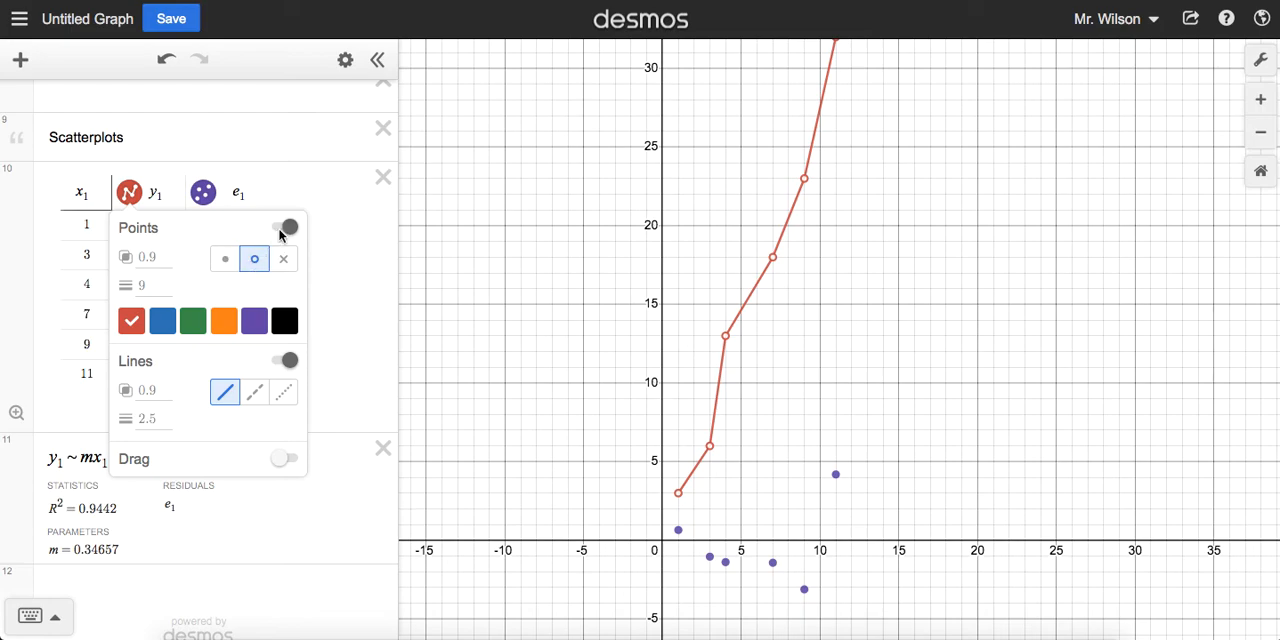
click(158, 193)
Step: Remove the connecting lines from the y₁ data and keep its points shown on the graph
click(128, 195)
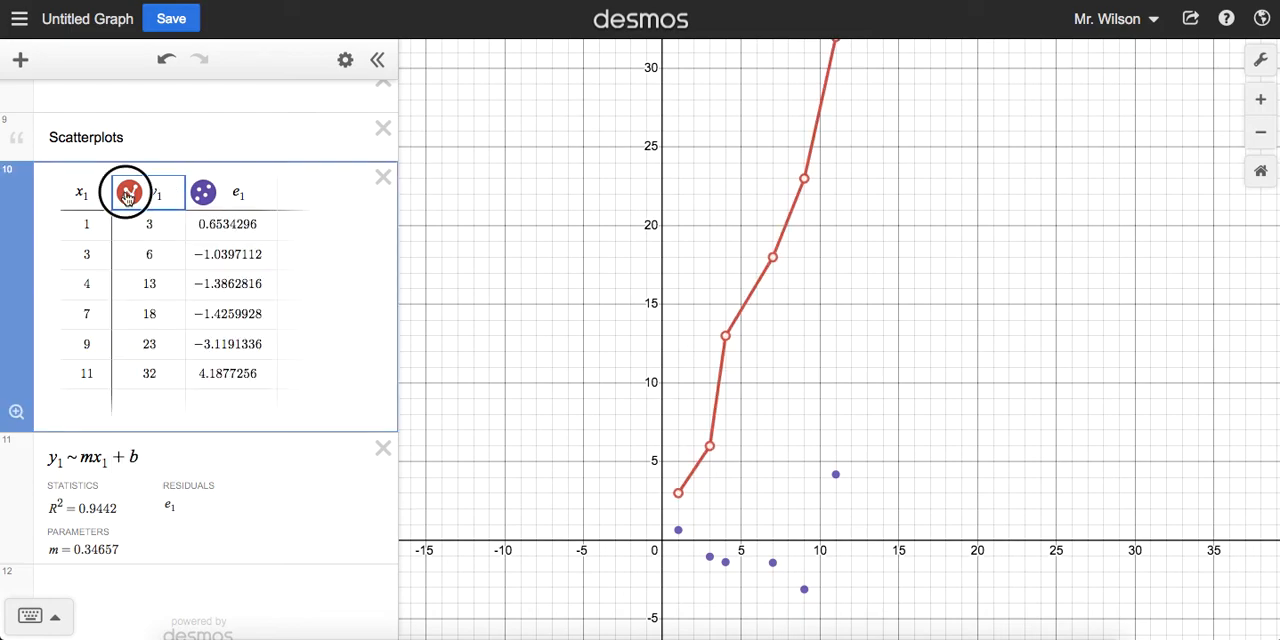
click(128, 195)
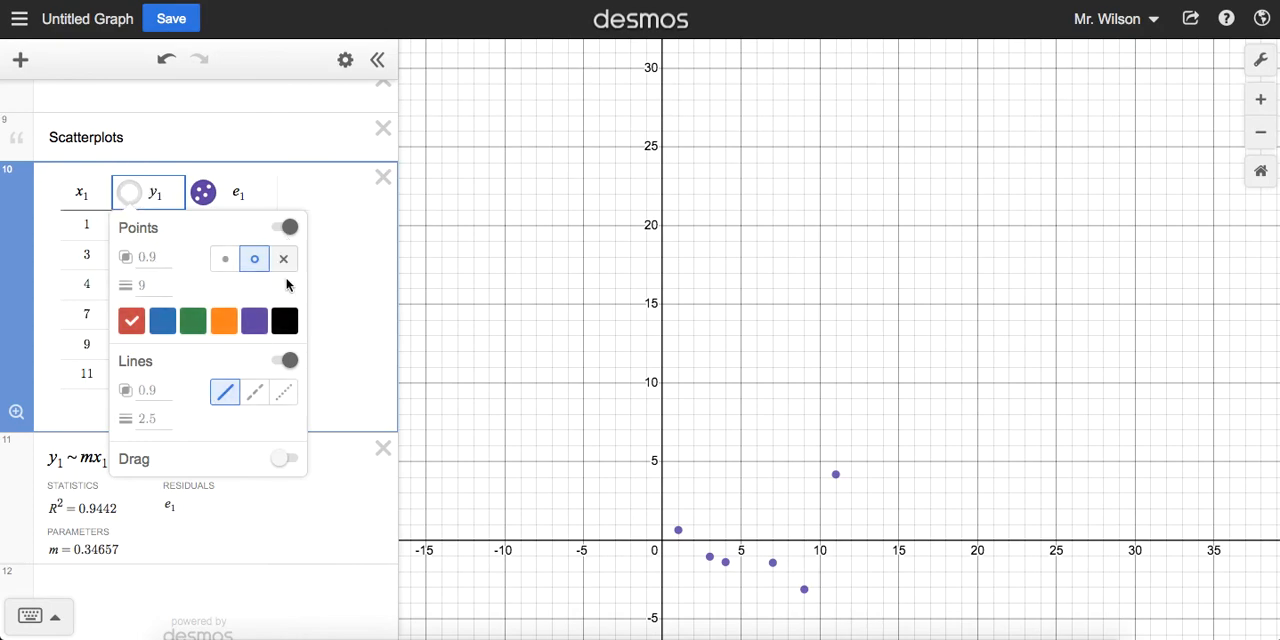
click(285, 360)
click(158, 194)
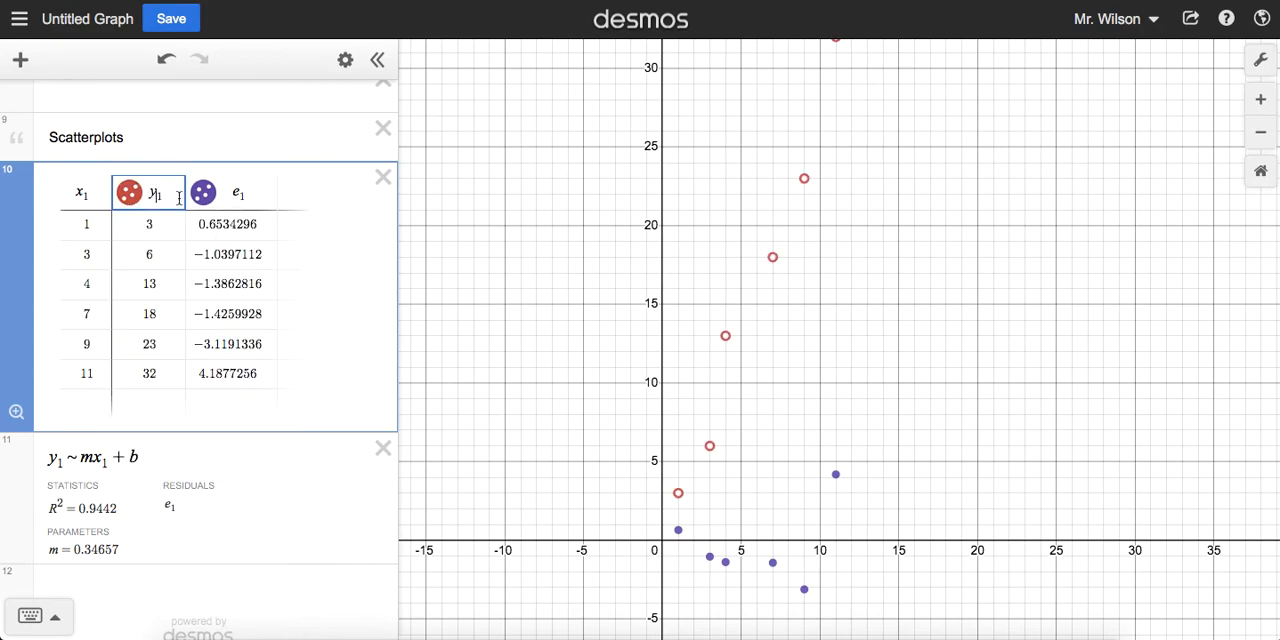
click(686, 541)
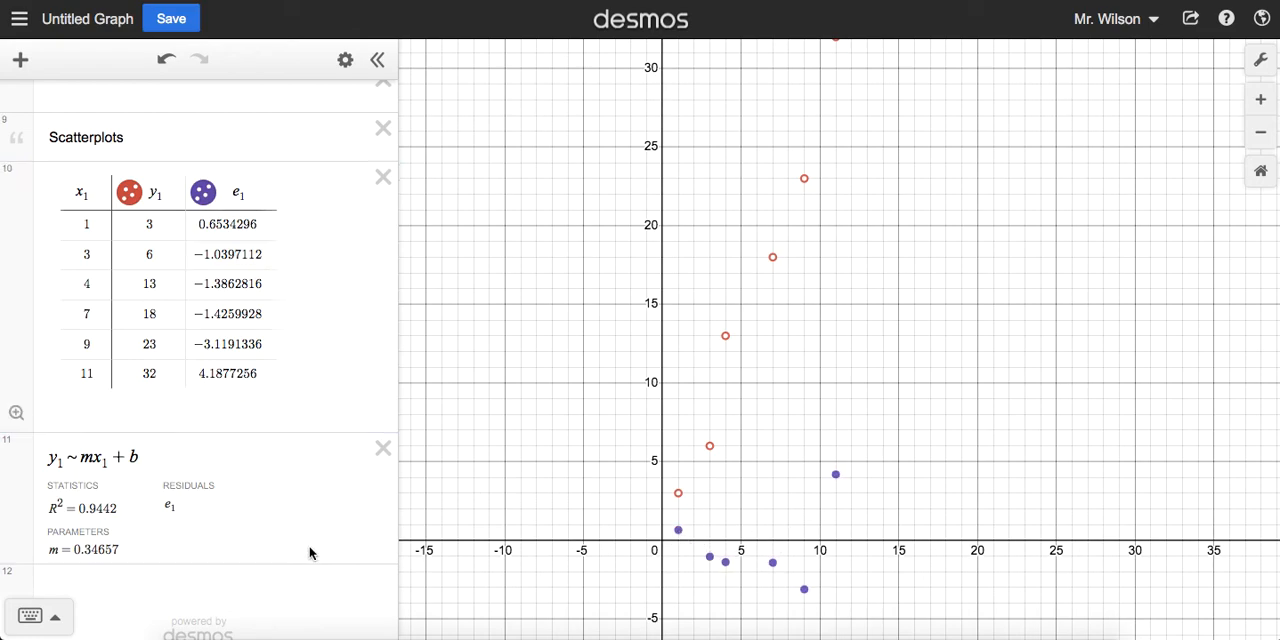
Step: Compute the correlation of lists a and b with corr(a,b) in a new expression below the regression
scroll(171, 528, down, 1)
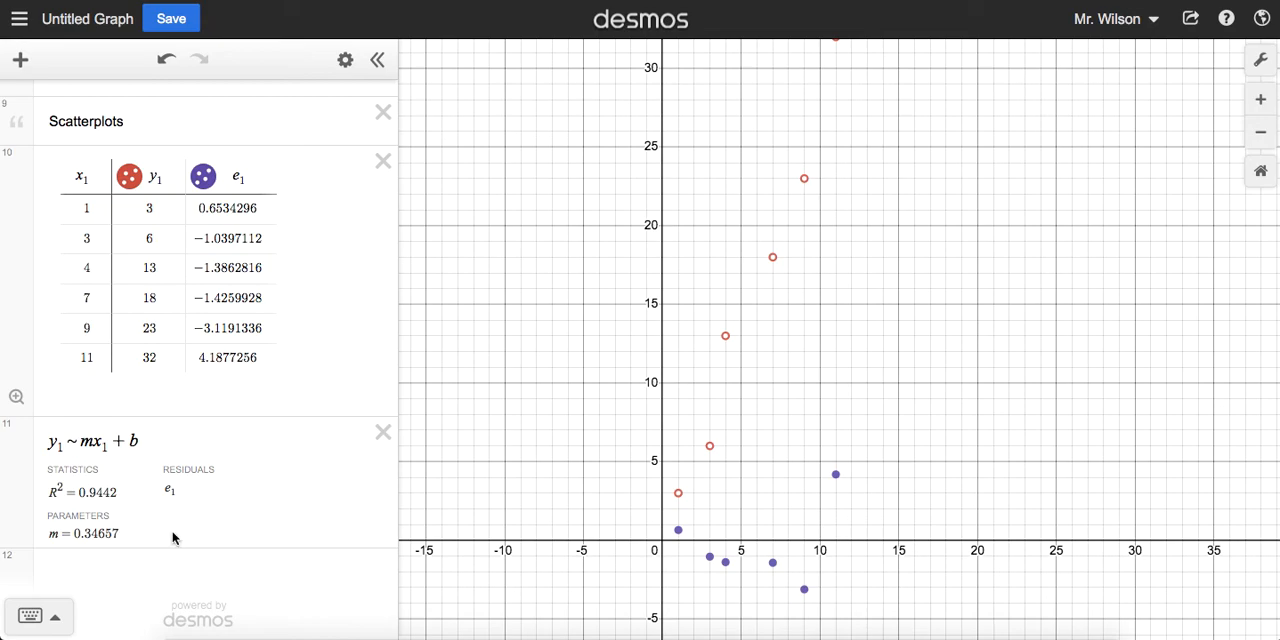
scroll(182, 529, down, 1)
click(167, 565)
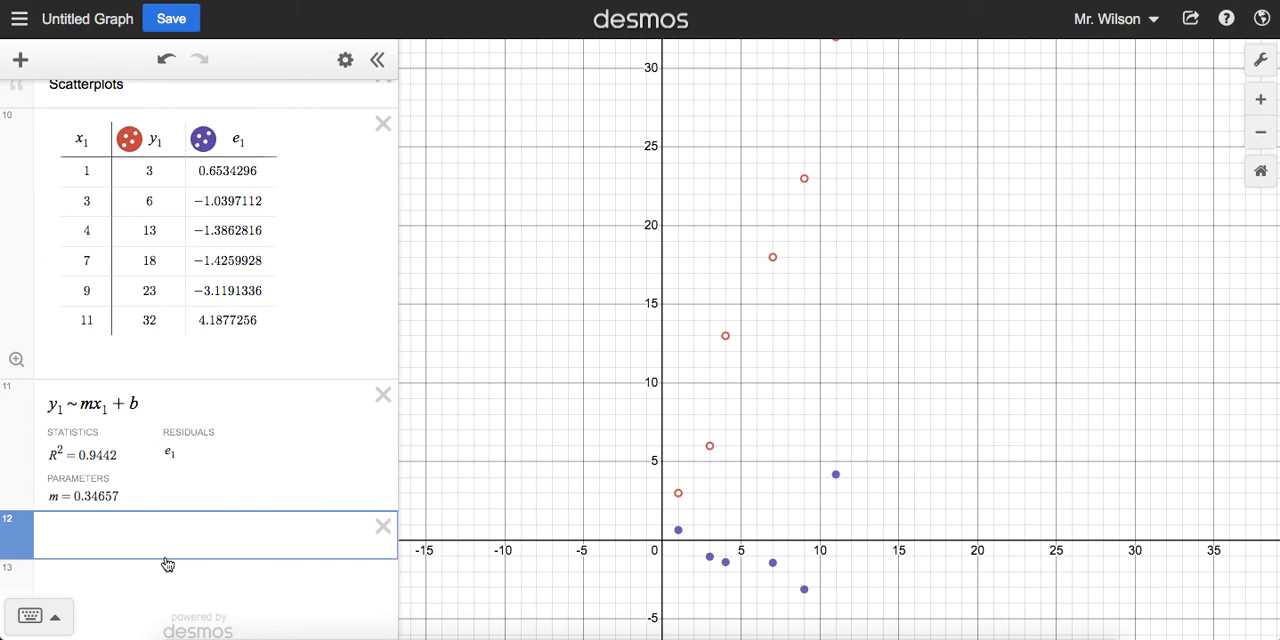
text(corr()
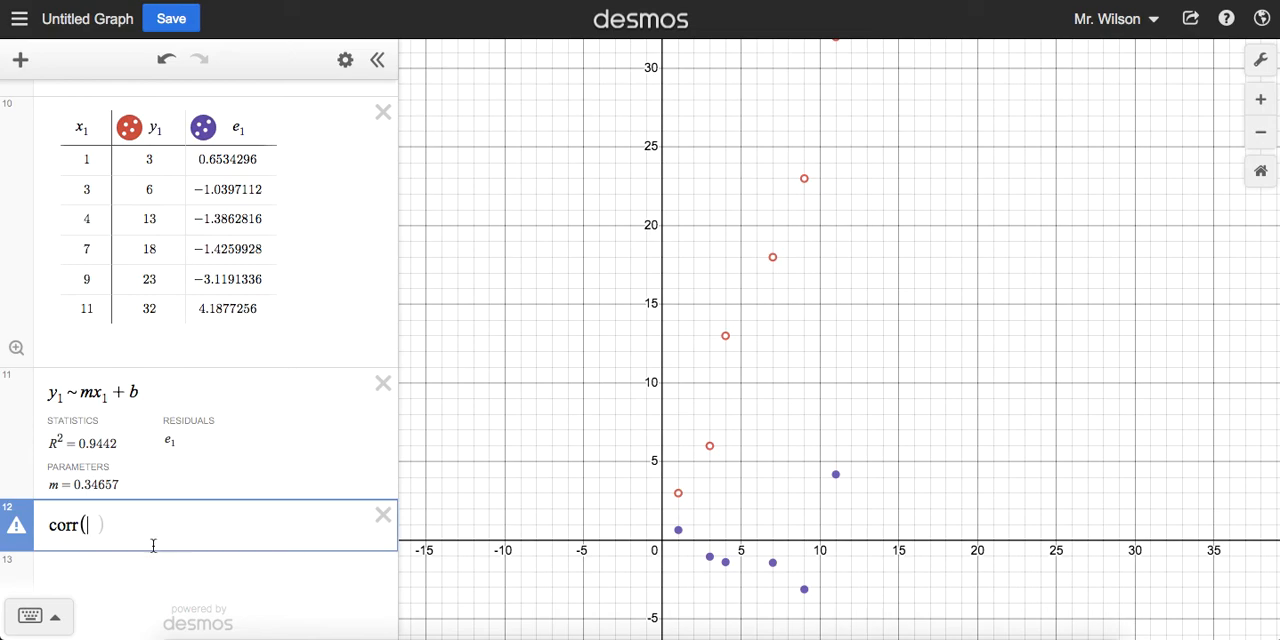
mouse_move(20, 525)
text(a,b))
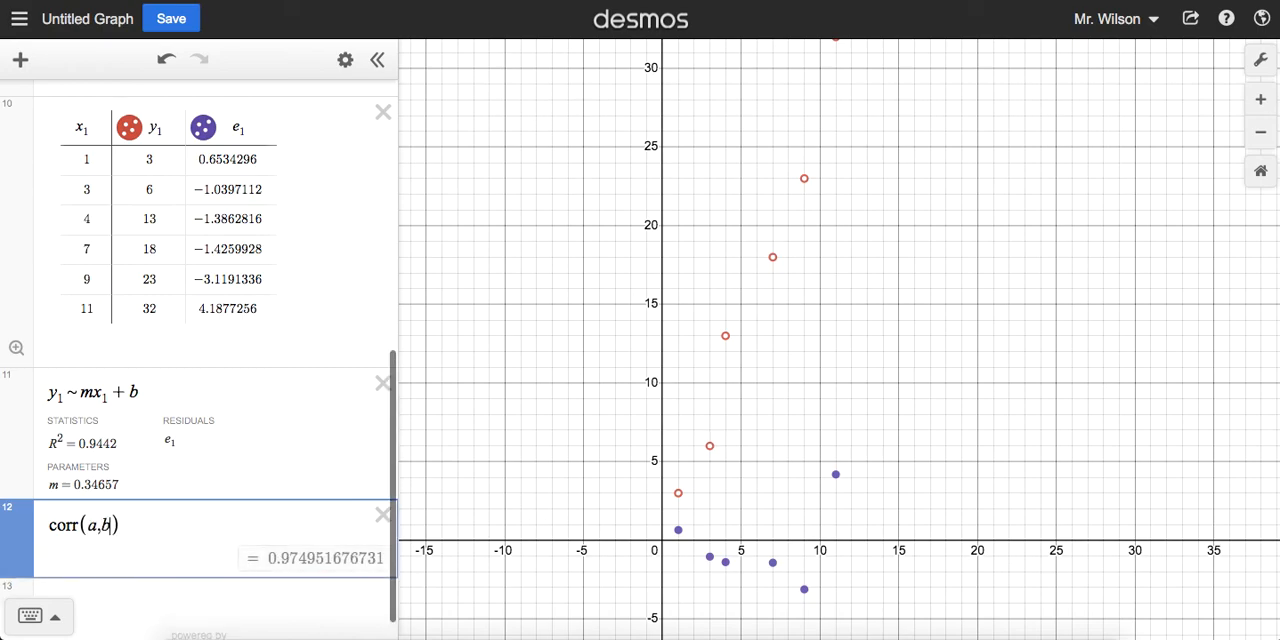
key(BackSpace)
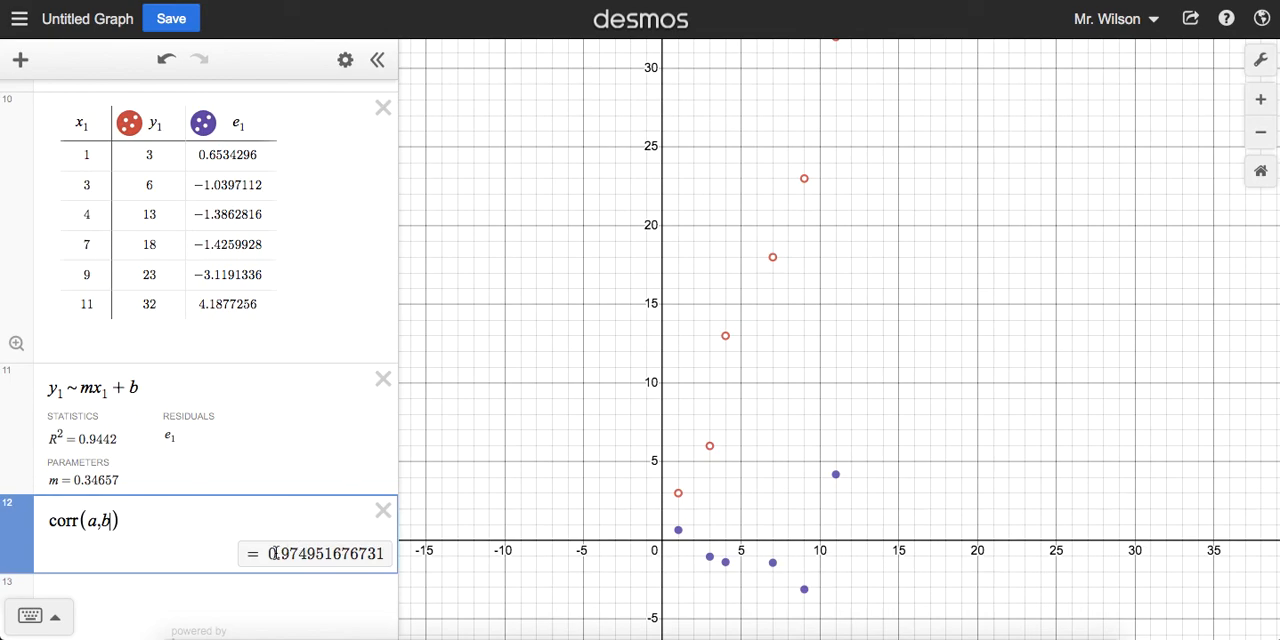
Step: Examine the corr(a,b) expression and its result, and look back at the definitions of lists a and b
drag(272, 553, 320, 557)
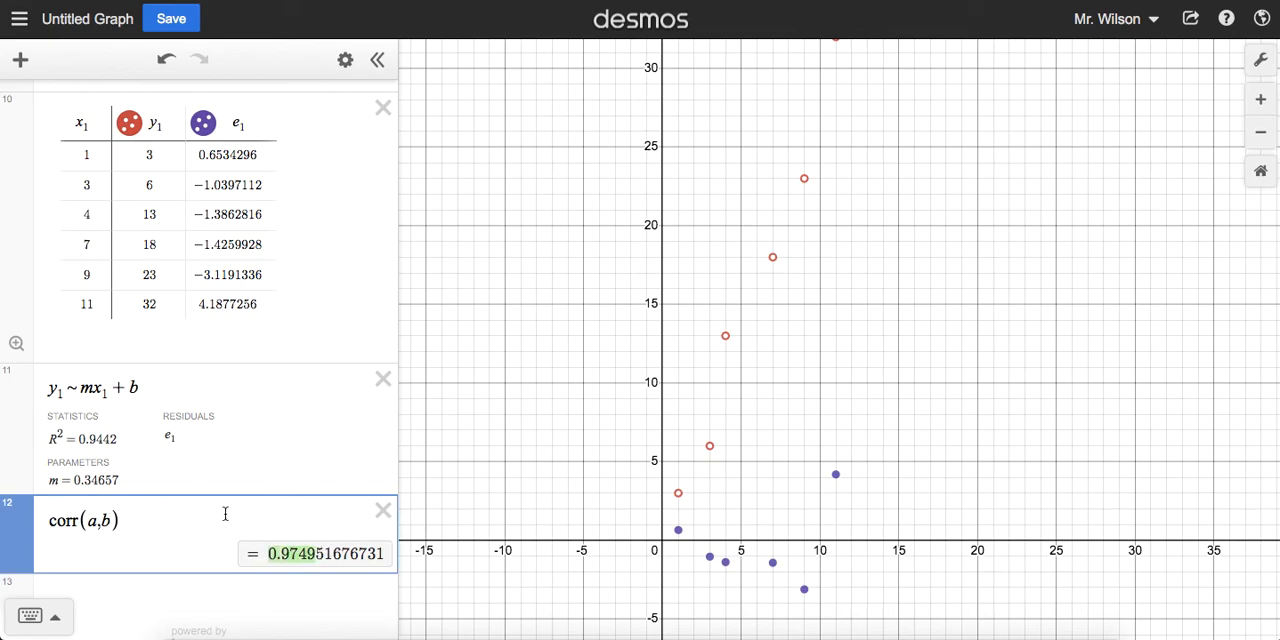
scroll(225, 513, down, 1)
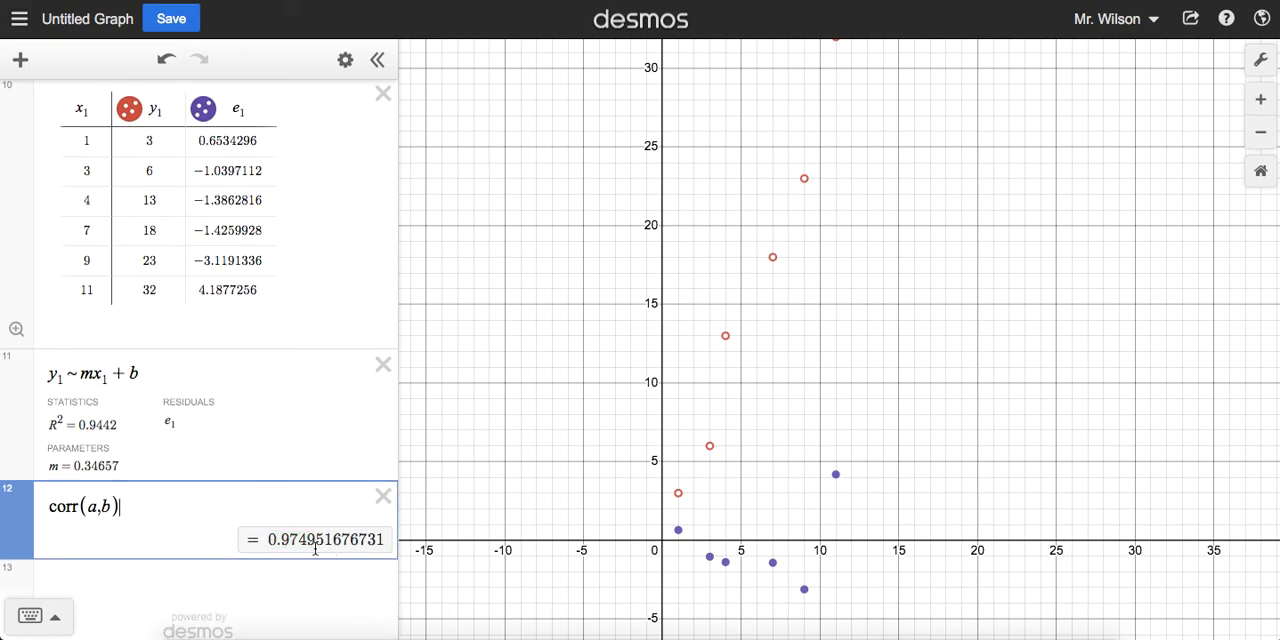
scroll(218, 498, up, 1)
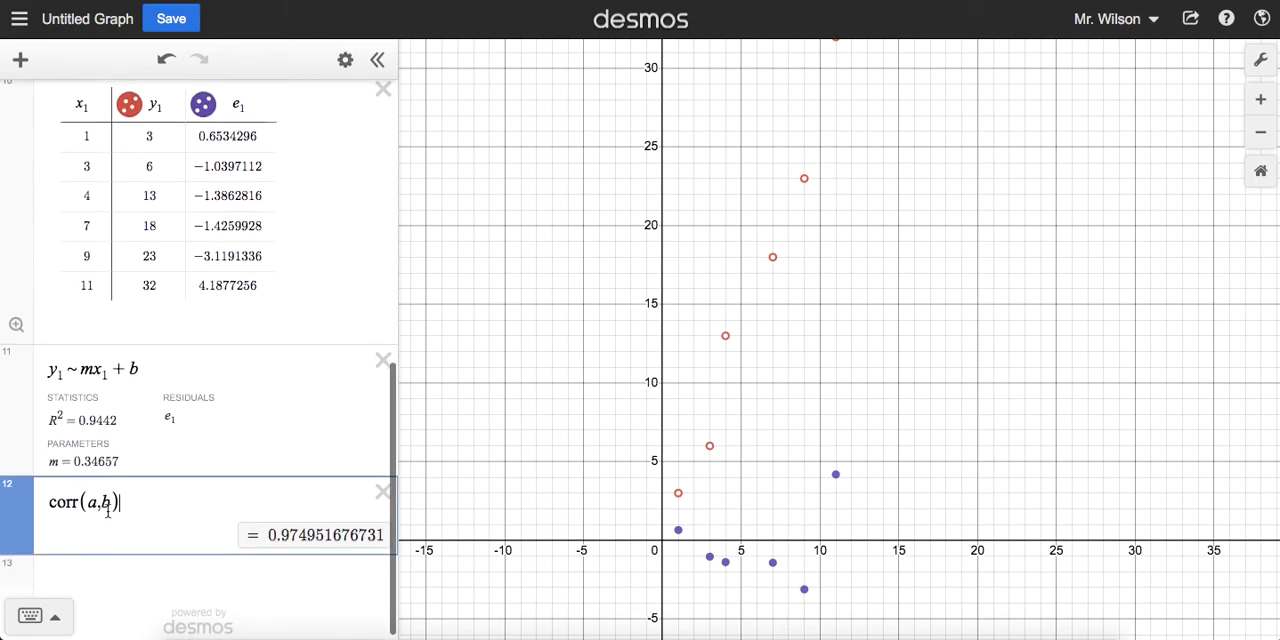
drag(47, 503, 116, 502)
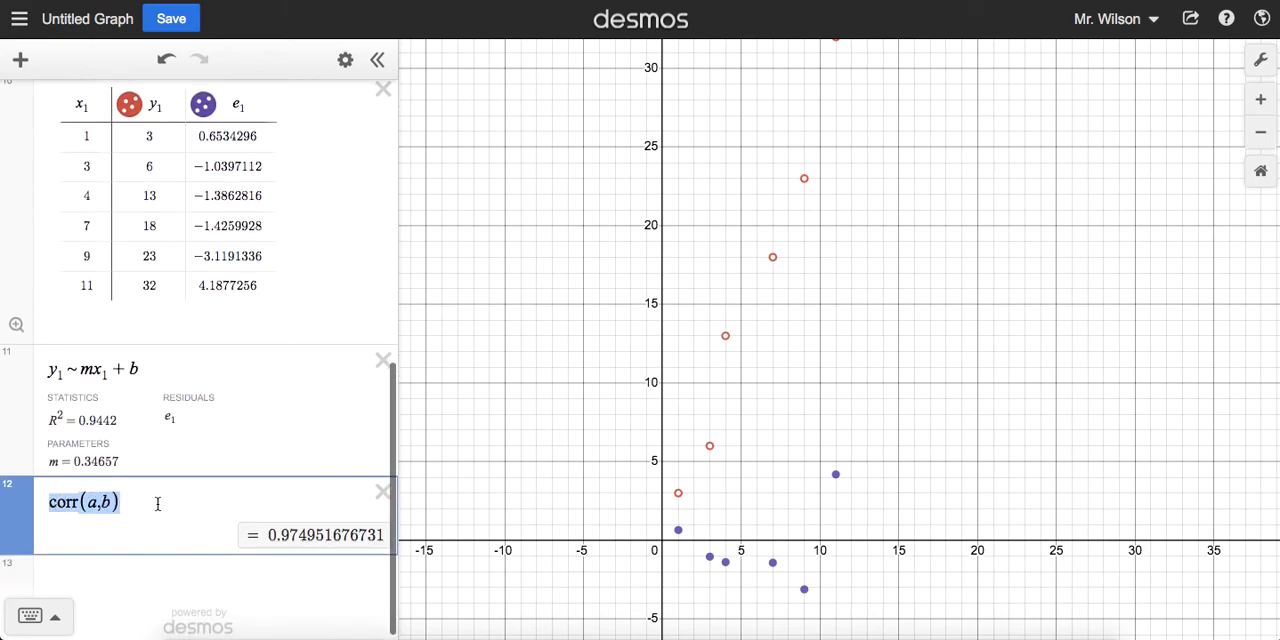
click(157, 503)
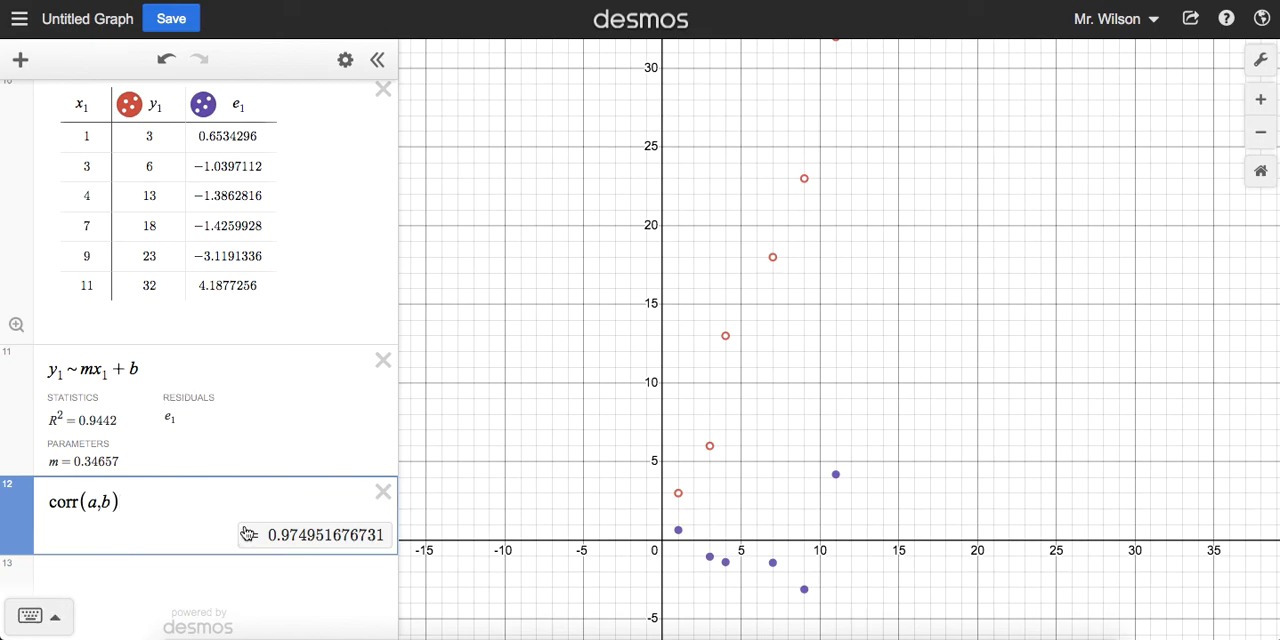
scroll(157, 500, up, 2)
scroll(157, 503, up, 10)
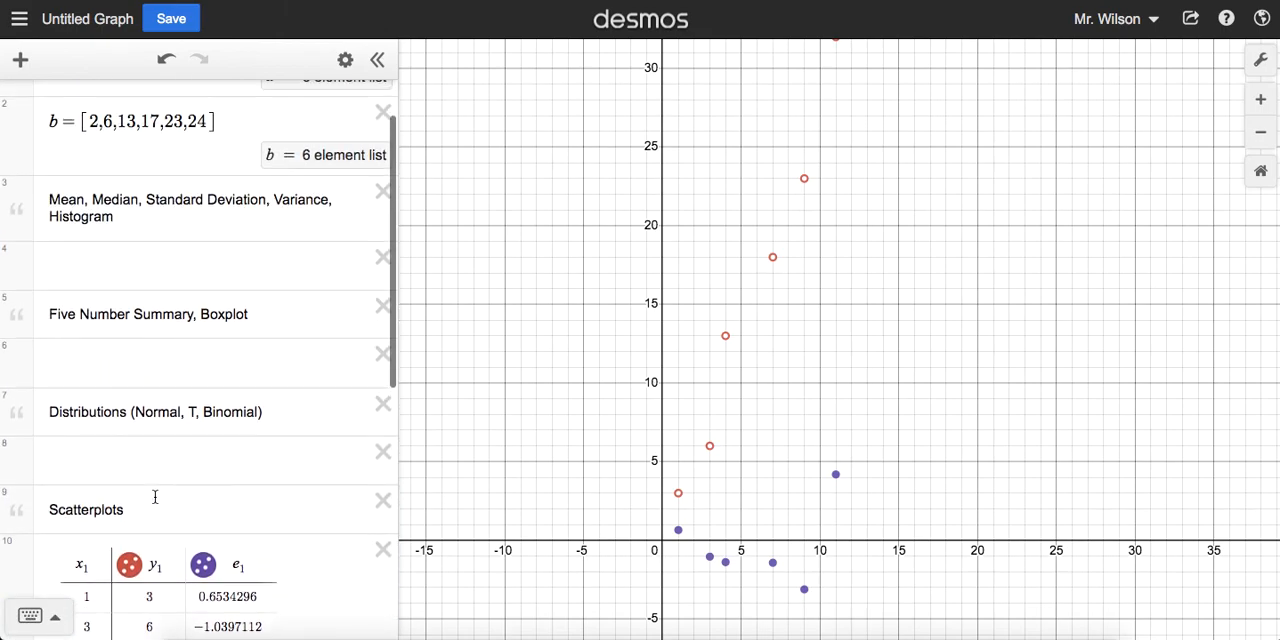
Step: Browse the keypad's function list through the statistics, list operations, visualizations, distributions and statistical tests groups
click(30, 615)
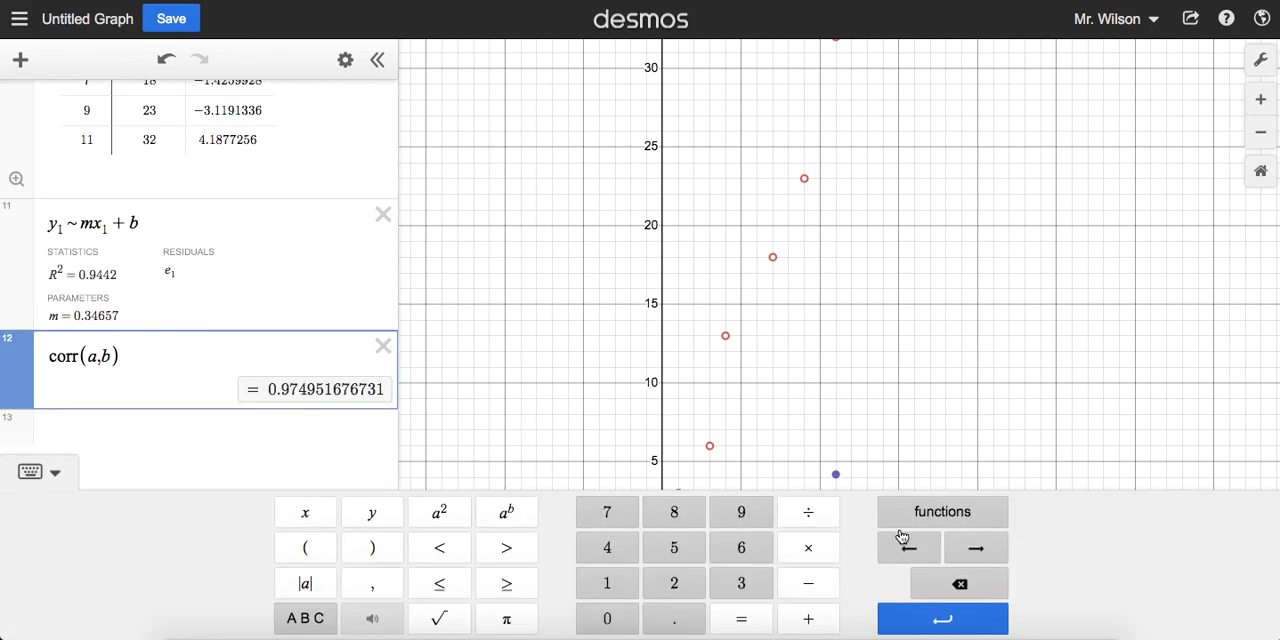
click(988, 516)
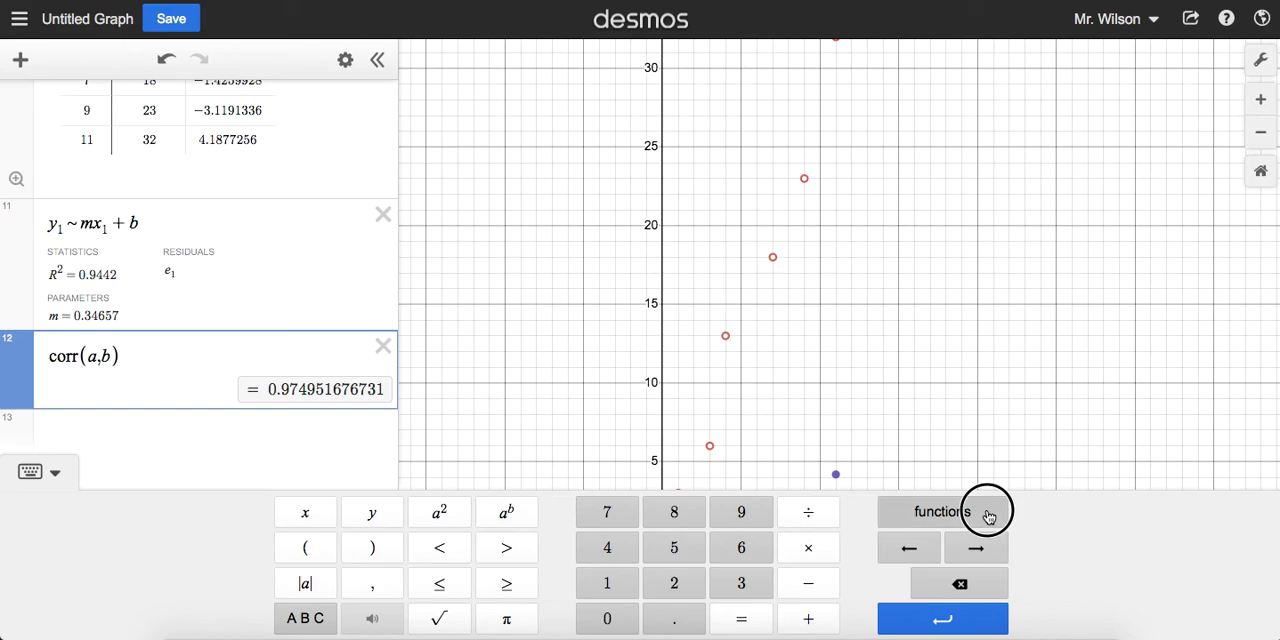
scroll(875, 320, down, 4)
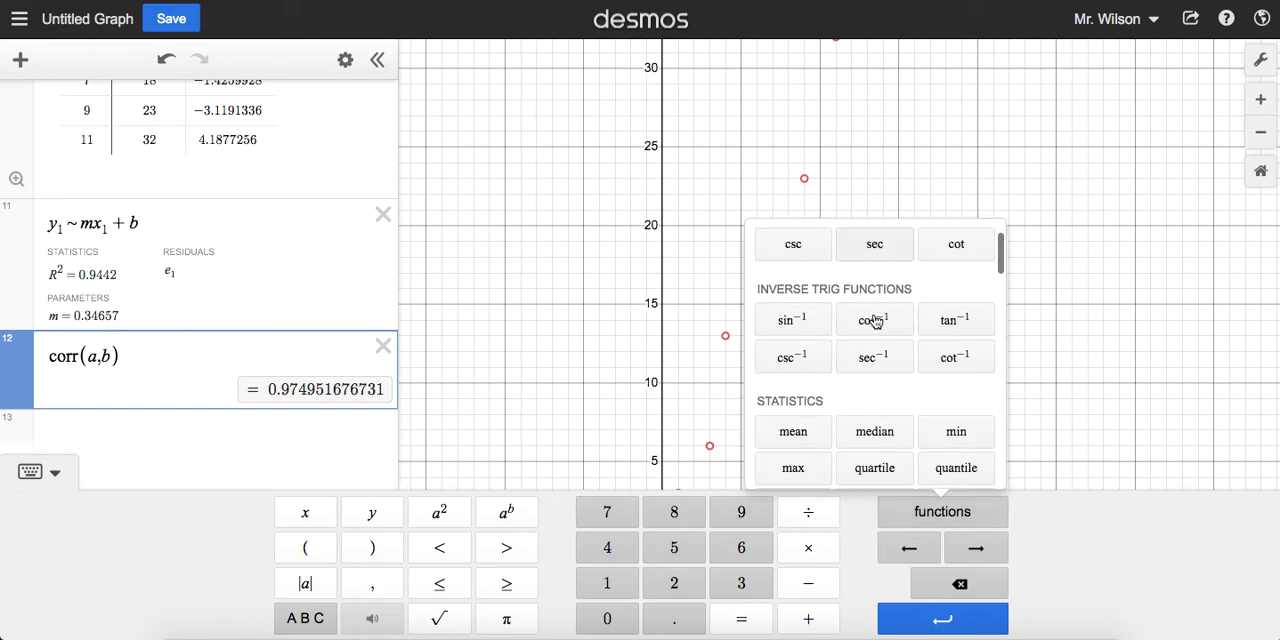
scroll(875, 320, down, 1)
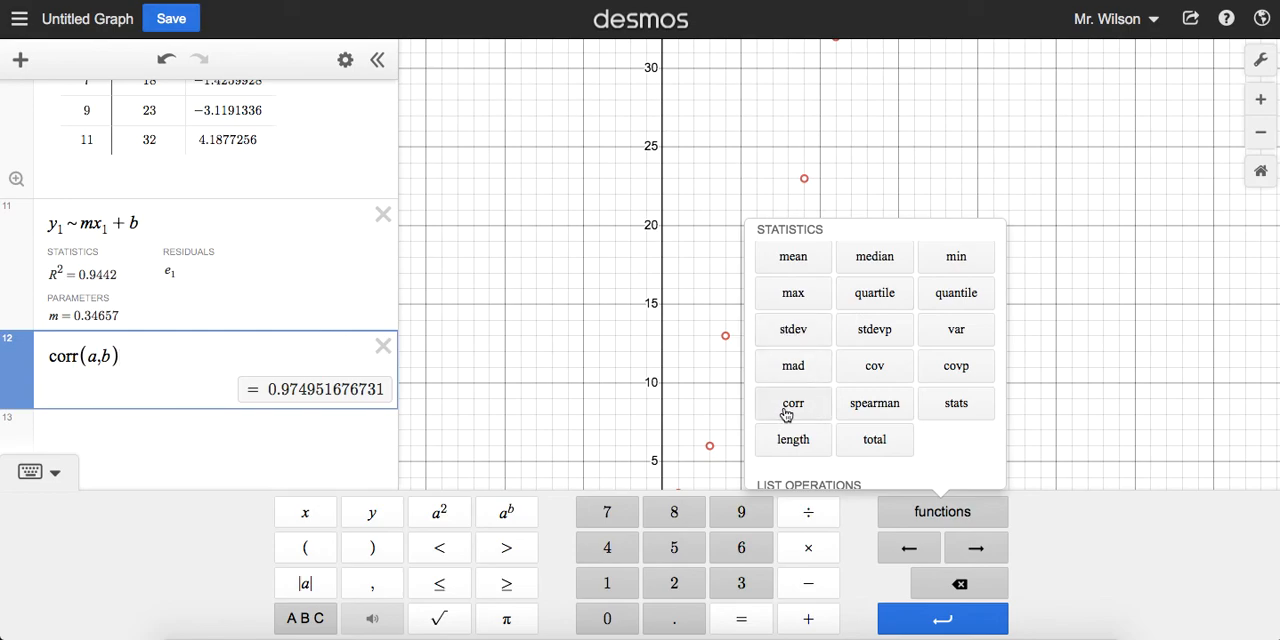
scroll(938, 340, down, 5)
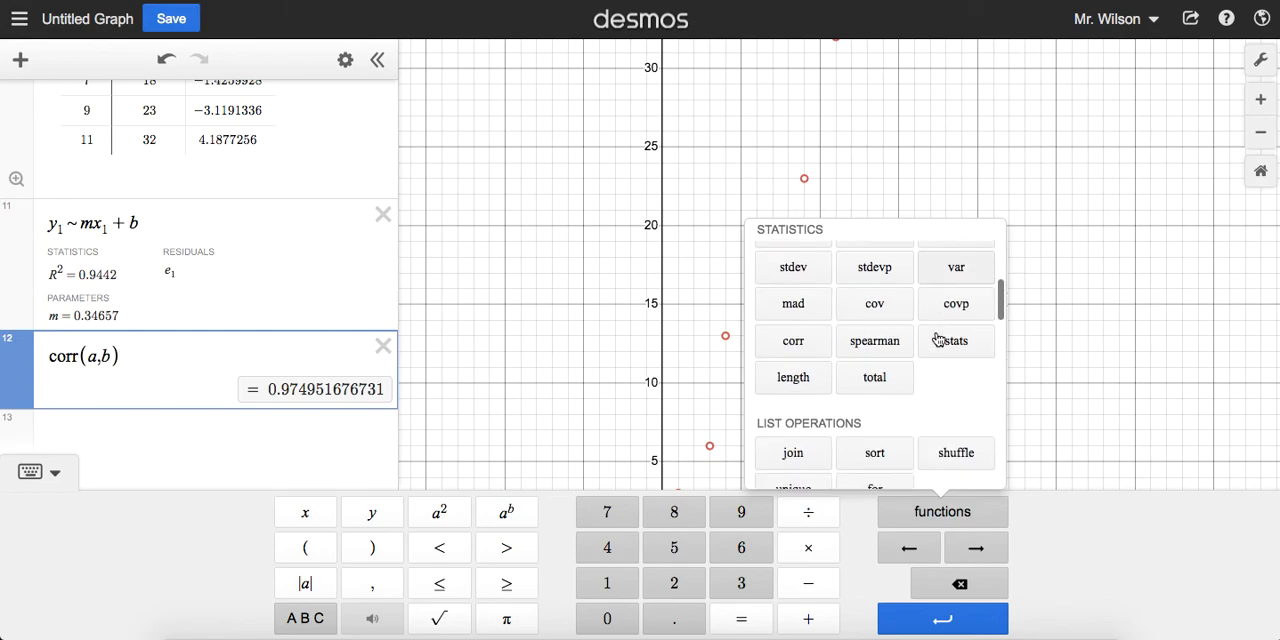
scroll(940, 338, down, 2)
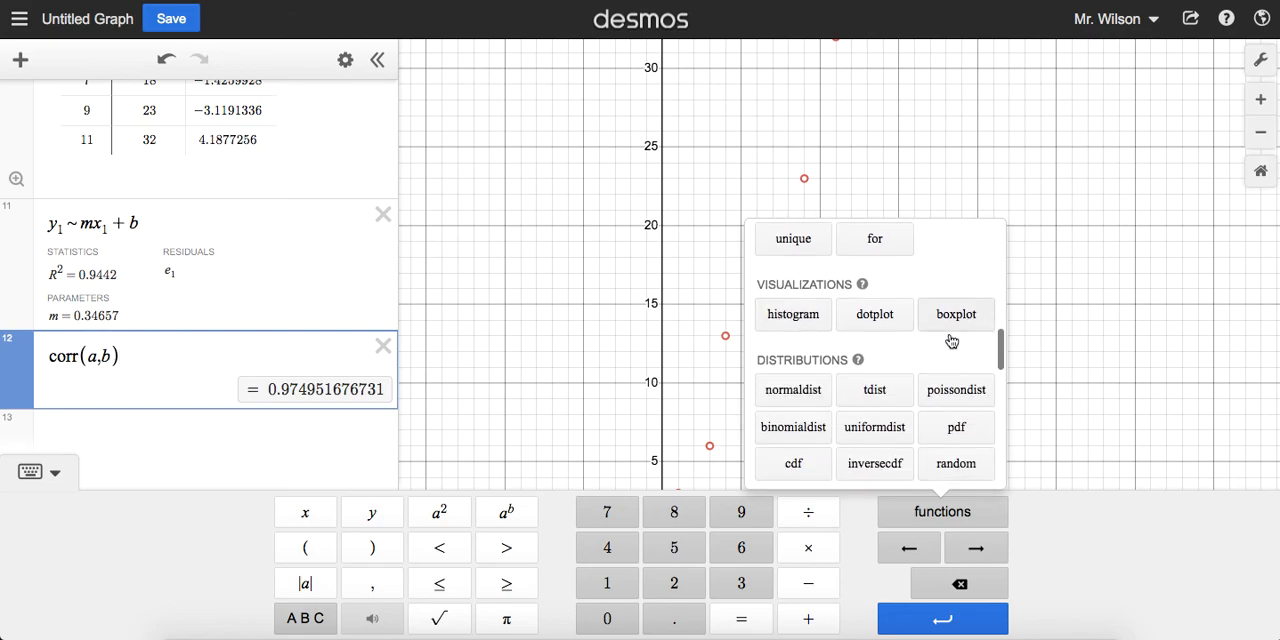
scroll(888, 358, down, 2)
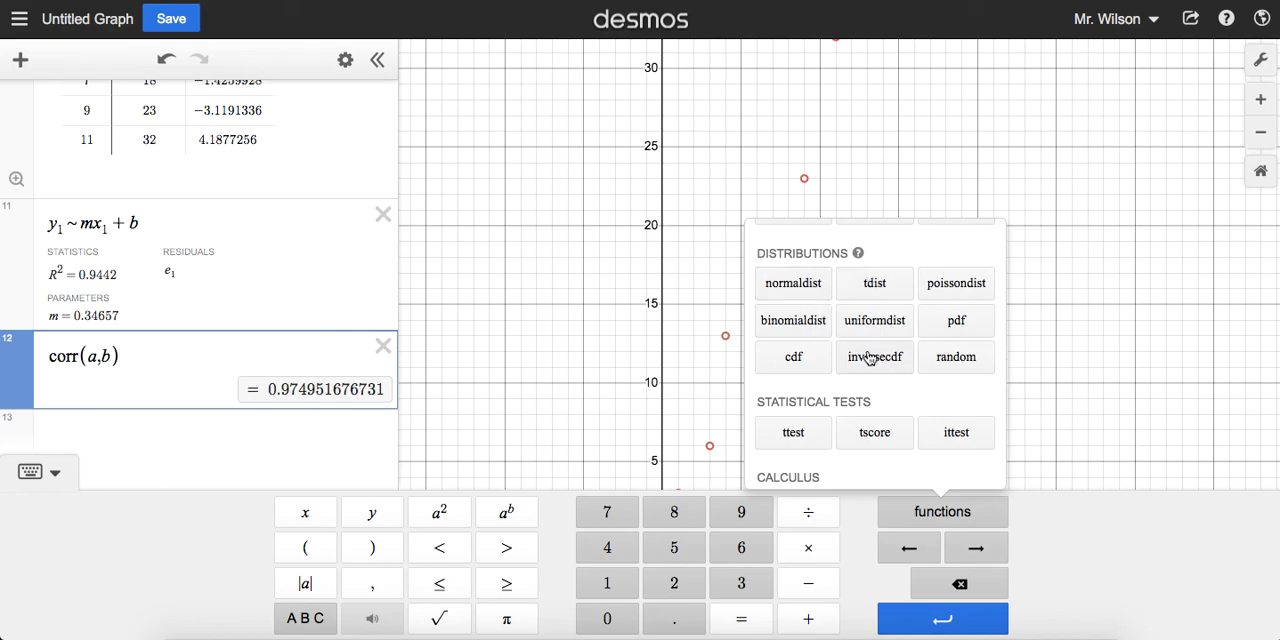
scroll(869, 365, up, 2)
scroll(870, 367, up, 10)
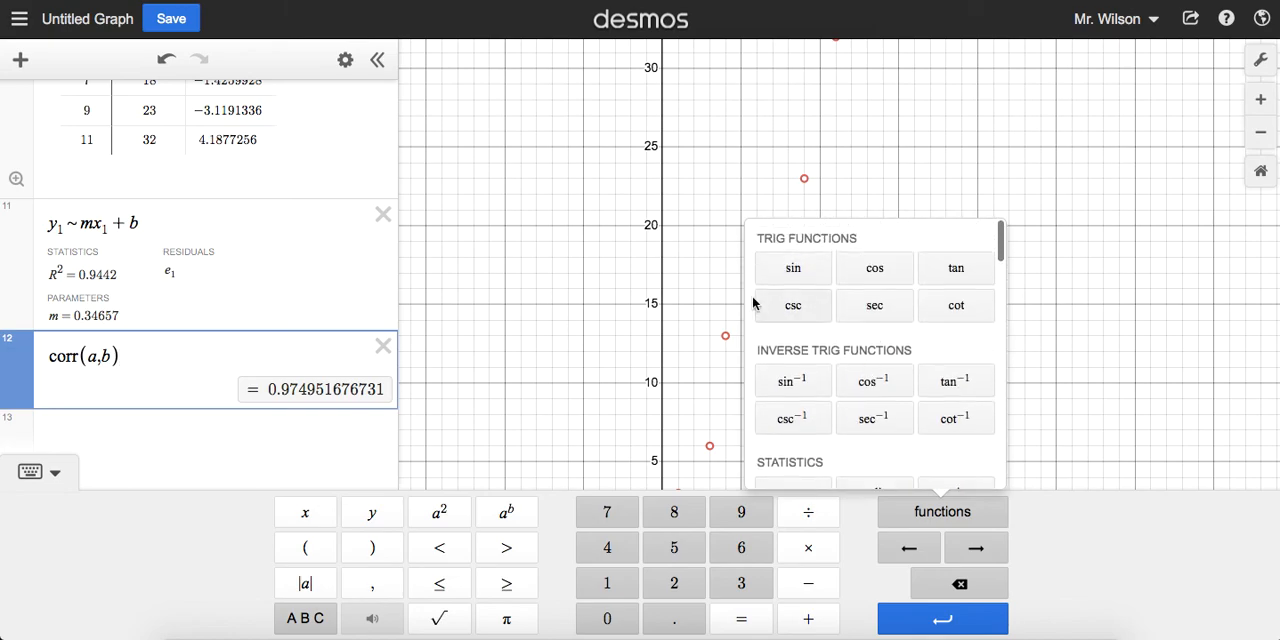
Step: Replace the existing correlation expression with corr inserted from the function list, using lists a and b as its arguments
scroll(861, 393, down, 4)
scroll(861, 393, down, 5)
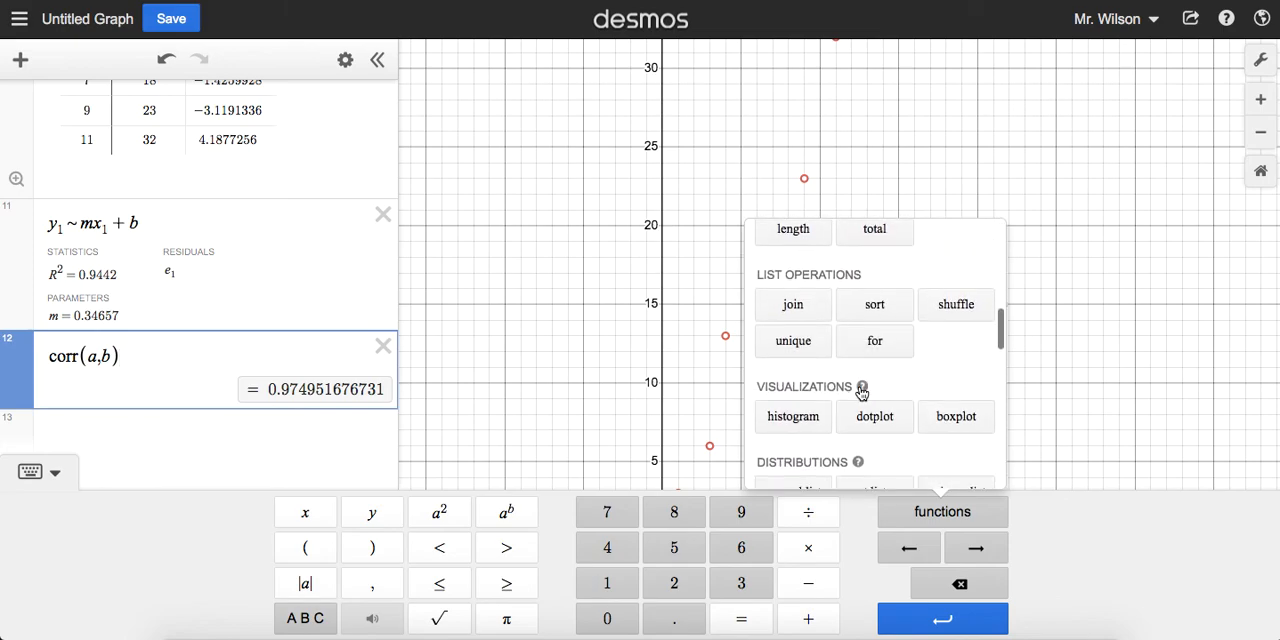
scroll(862, 393, up, 2)
scroll(861, 393, up, 3)
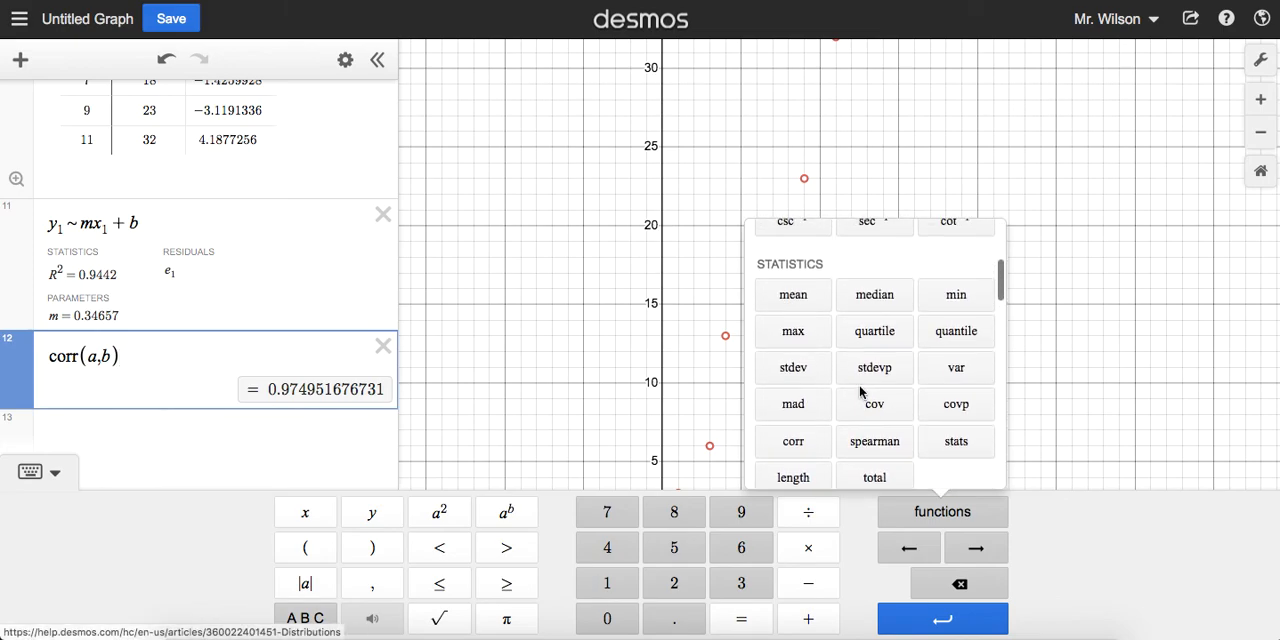
scroll(790, 395, down, 1)
click(795, 412)
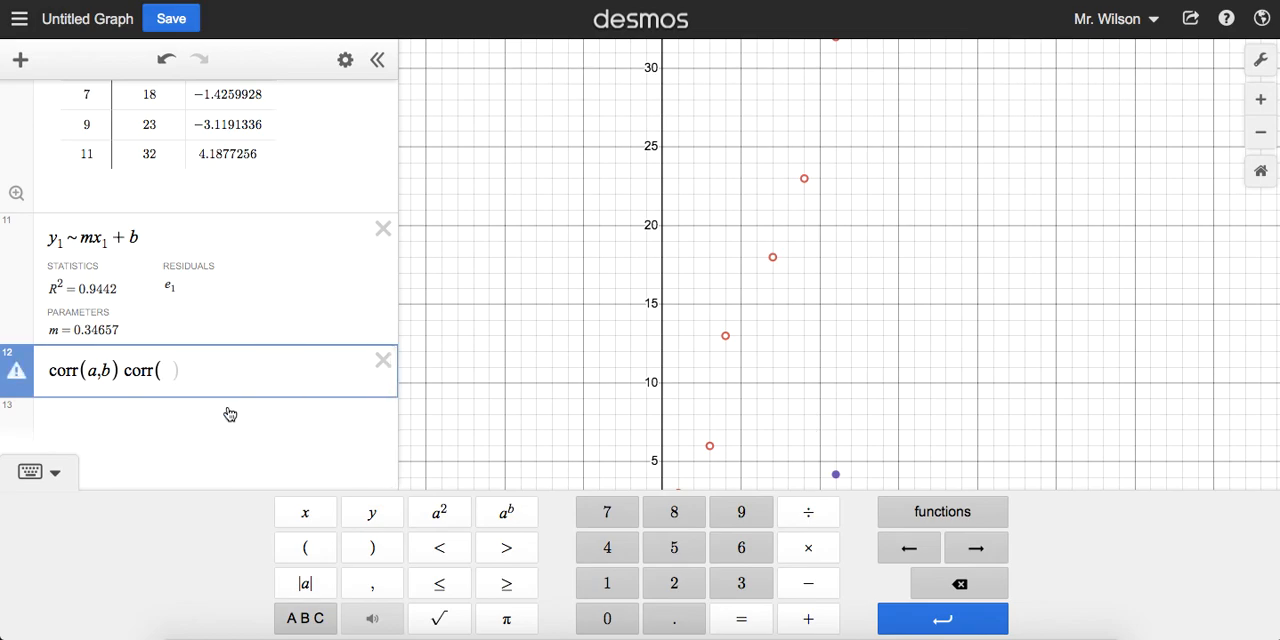
drag(114, 371, 37, 374)
key(BackSpace)
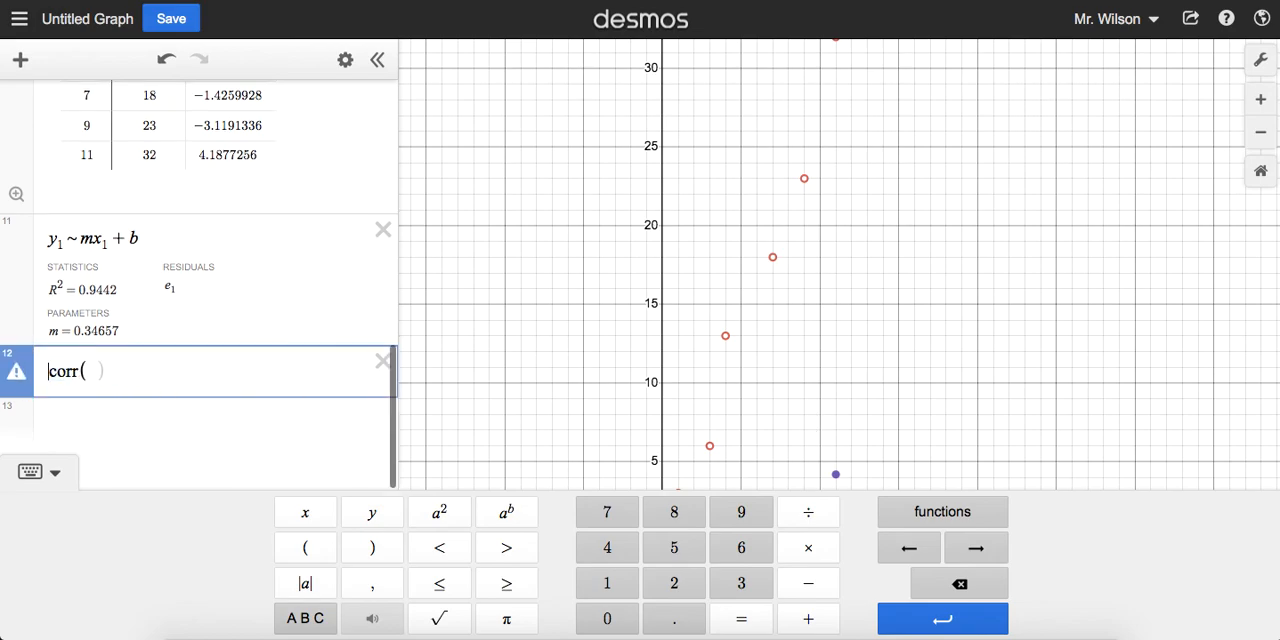
text(a,b)
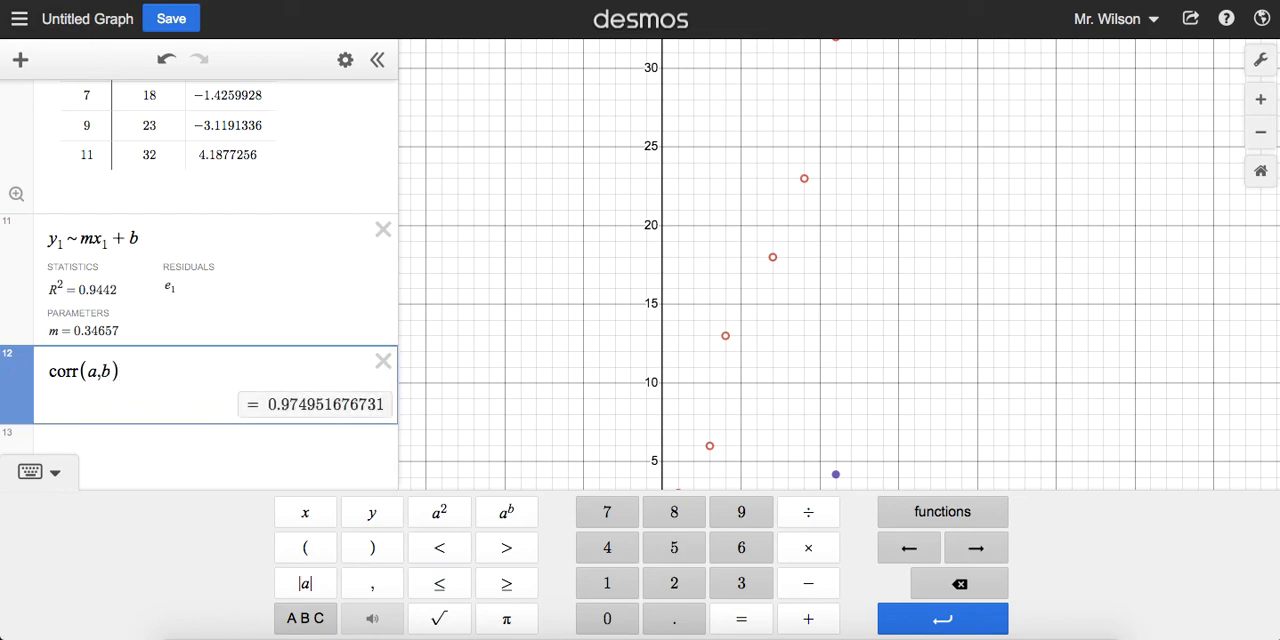
Step: Look back at the definition of list a at the start of the expression list and hide the on-screen keypad
scroll(164, 358, up, 10)
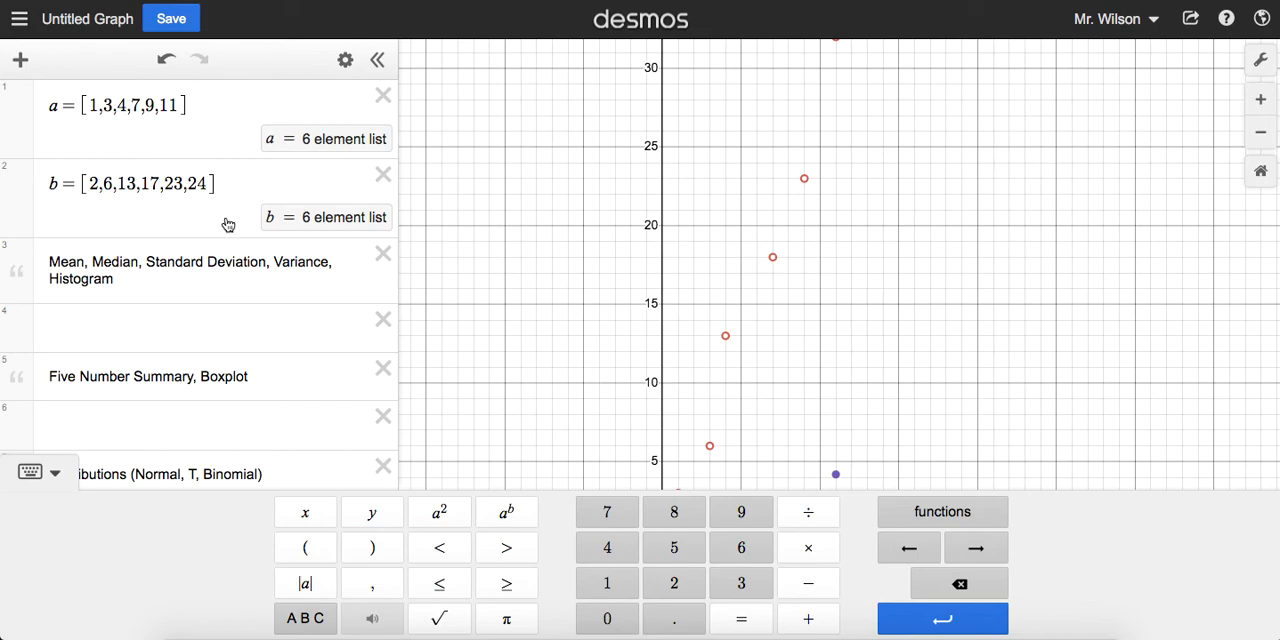
drag(43, 106, 189, 106)
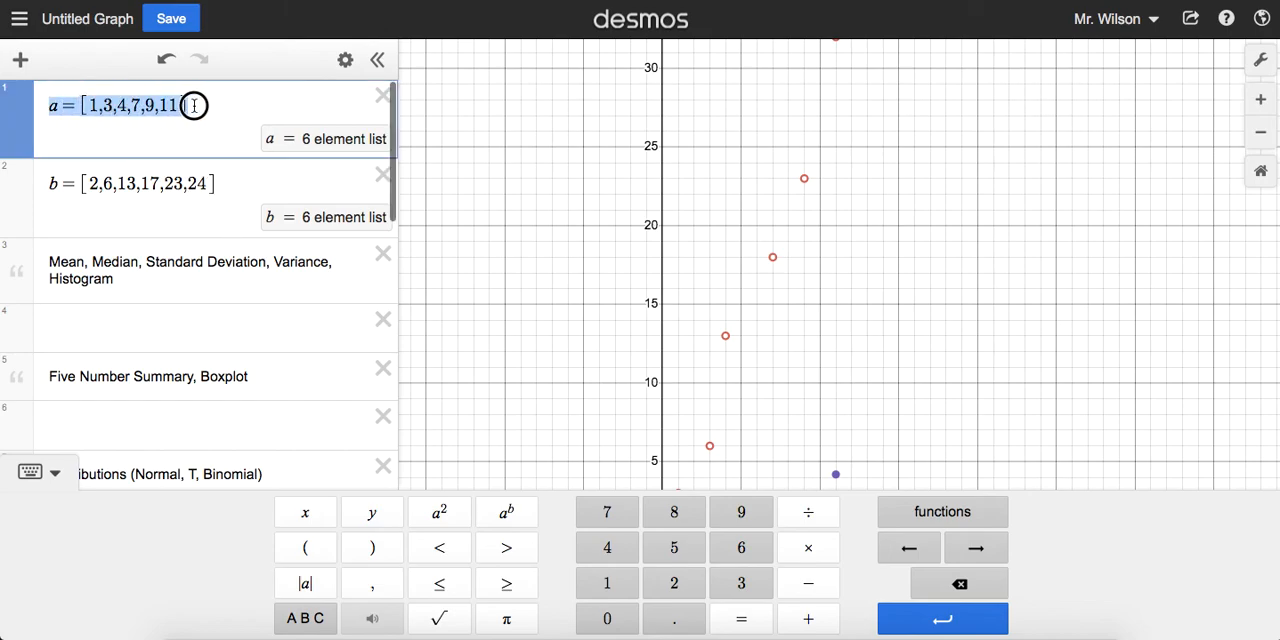
click(84, 105)
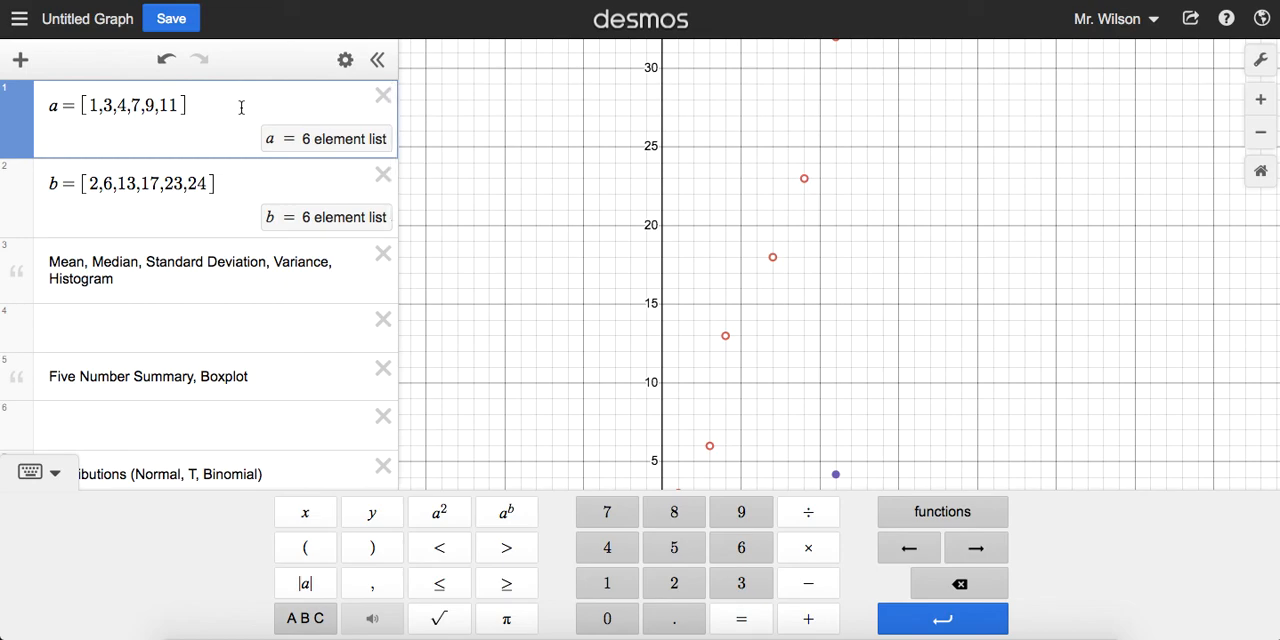
click(46, 473)
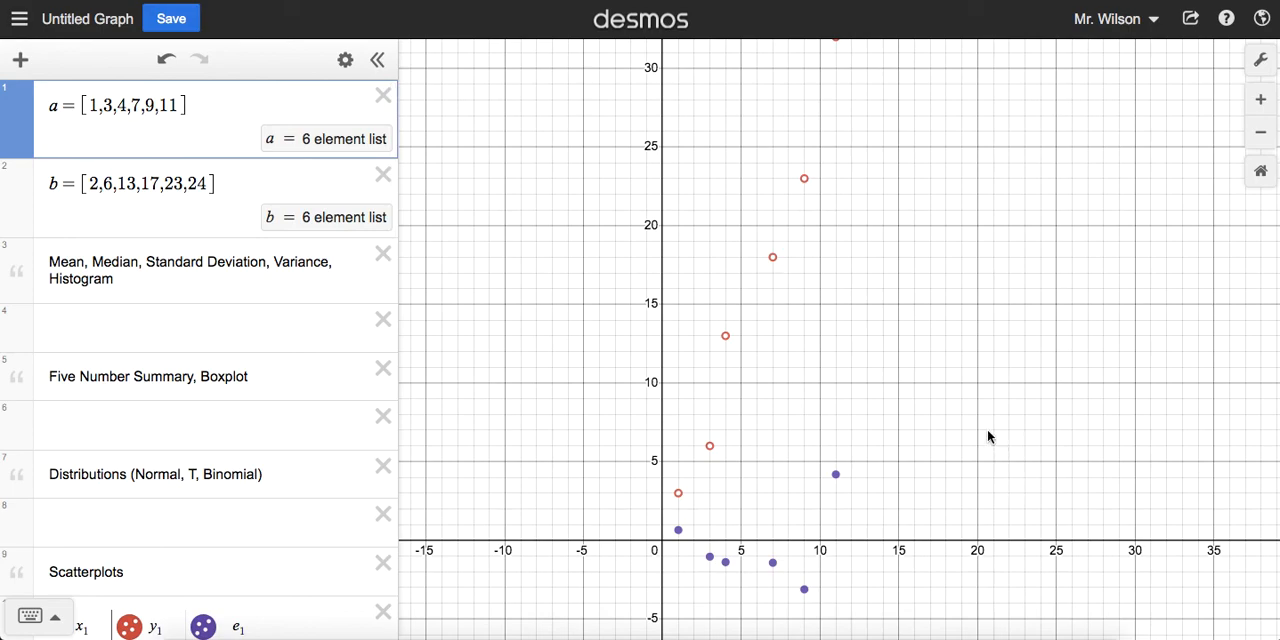